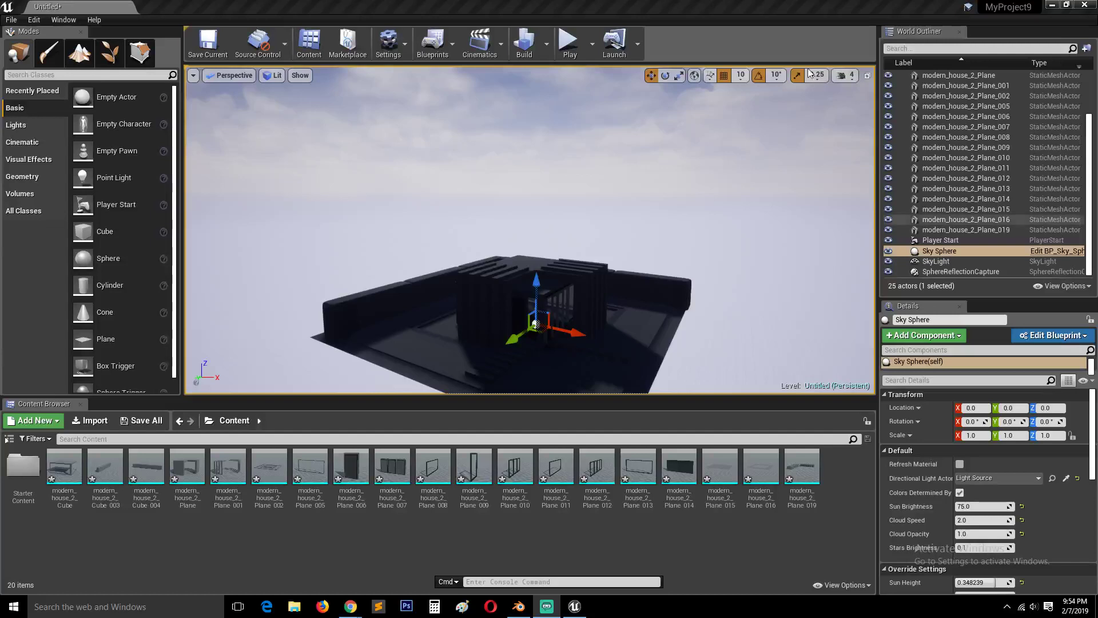
Compare the untextured house in Unreal Editor with the textured house and hedge in Blender
{"action": "left_click", "coordinate": [668, 8]}
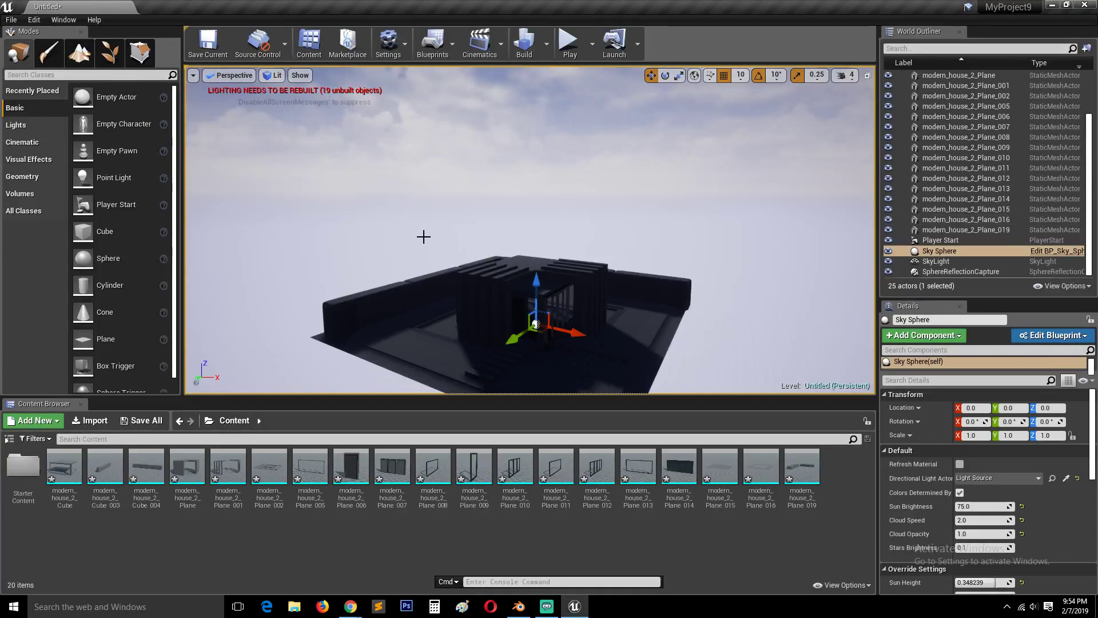
{"action": "left_click_drag", "start_coordinate": [405, 193], "coordinate": [424, 149], "text": "alt"}
{"action": "right_click_drag", "start_coordinate": [425, 149], "coordinate": [408, 198]}
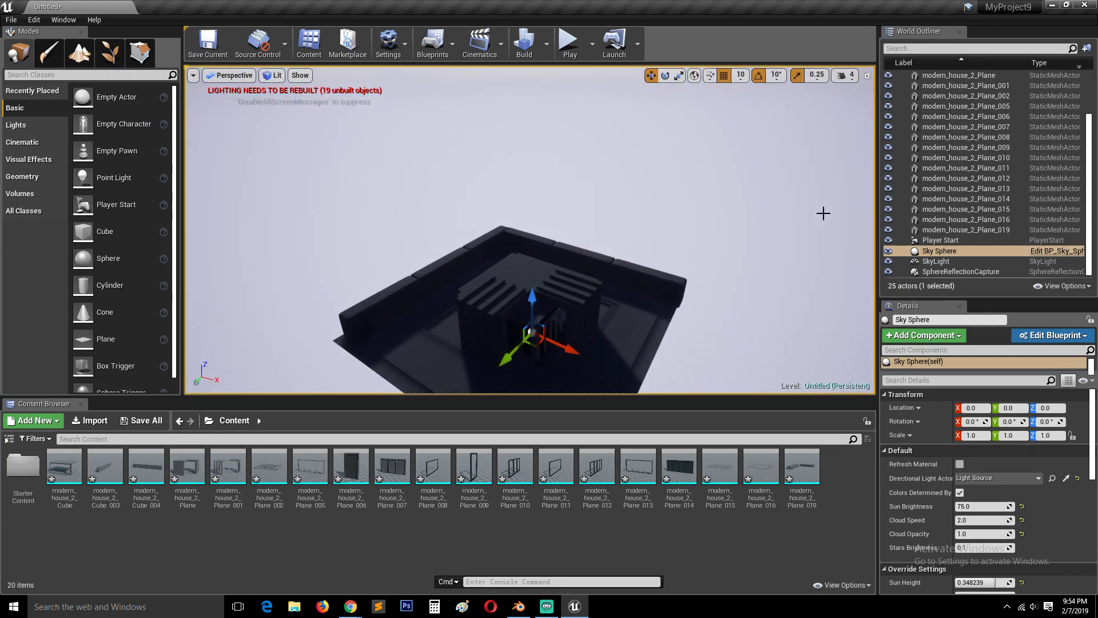
{"action": "left_click", "coordinate": [519, 606]}
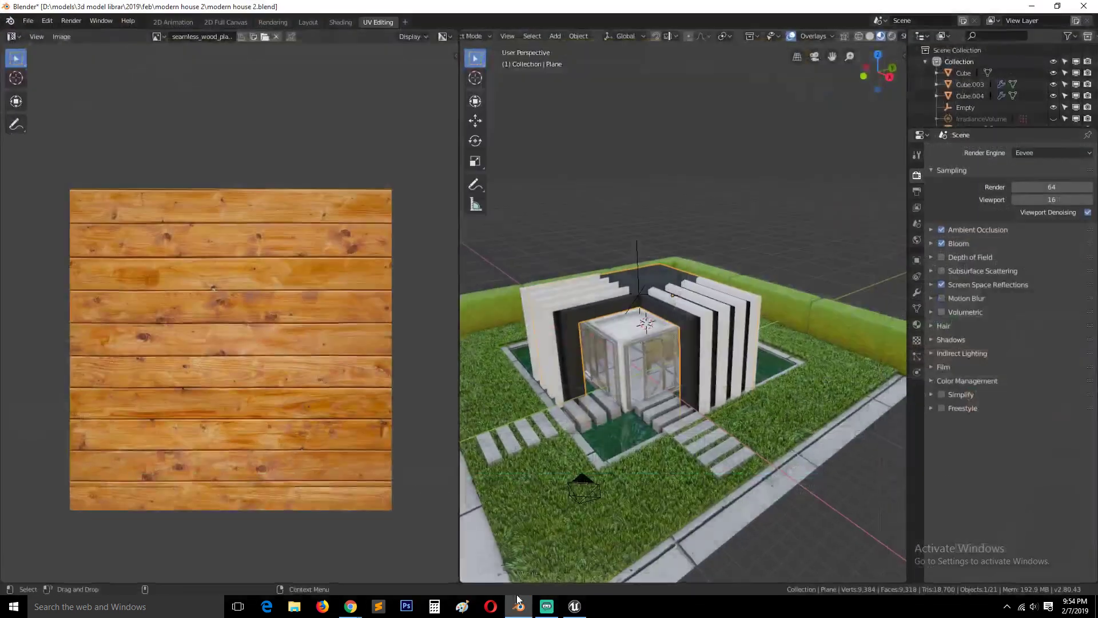
{"action": "left_click", "coordinate": [812, 316]}
{"action": "middle_click_drag", "start_coordinate": [812, 316], "coordinate": [737, 309]}
{"action": "scroll", "coordinate": [701, 270], "scroll_direction": "up", "scroll_amount": 3}
{"action": "scroll", "coordinate": [788, 322], "scroll_direction": "down", "scroll_amount": 4}
{"action": "scroll", "coordinate": [739, 324], "scroll_direction": "up", "scroll_amount": 2}
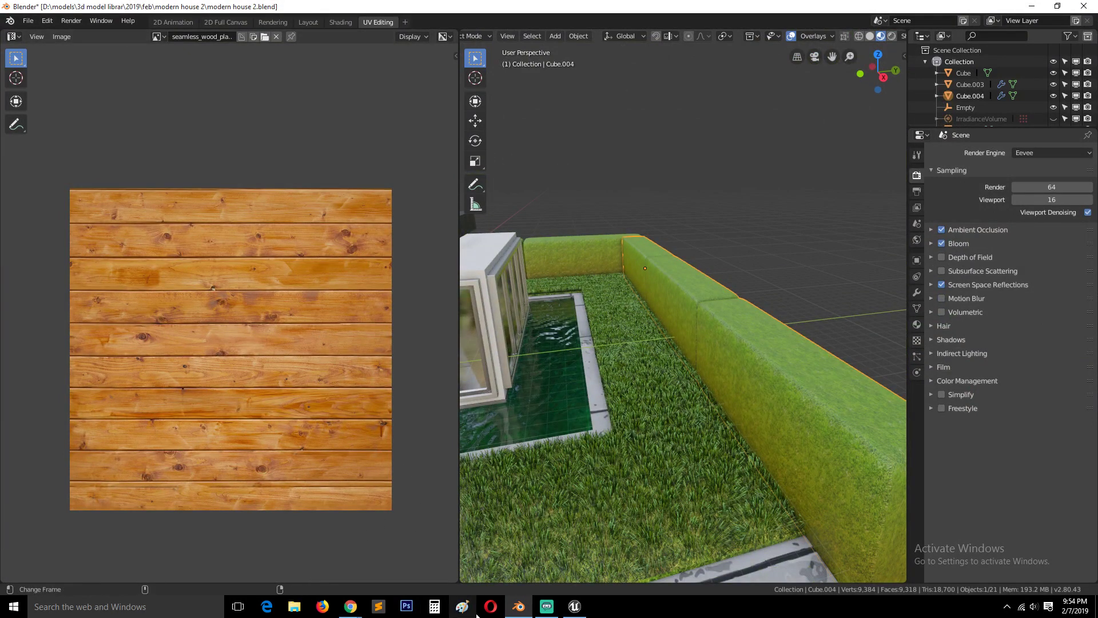
{"action": "left_click", "coordinate": [575, 607]}
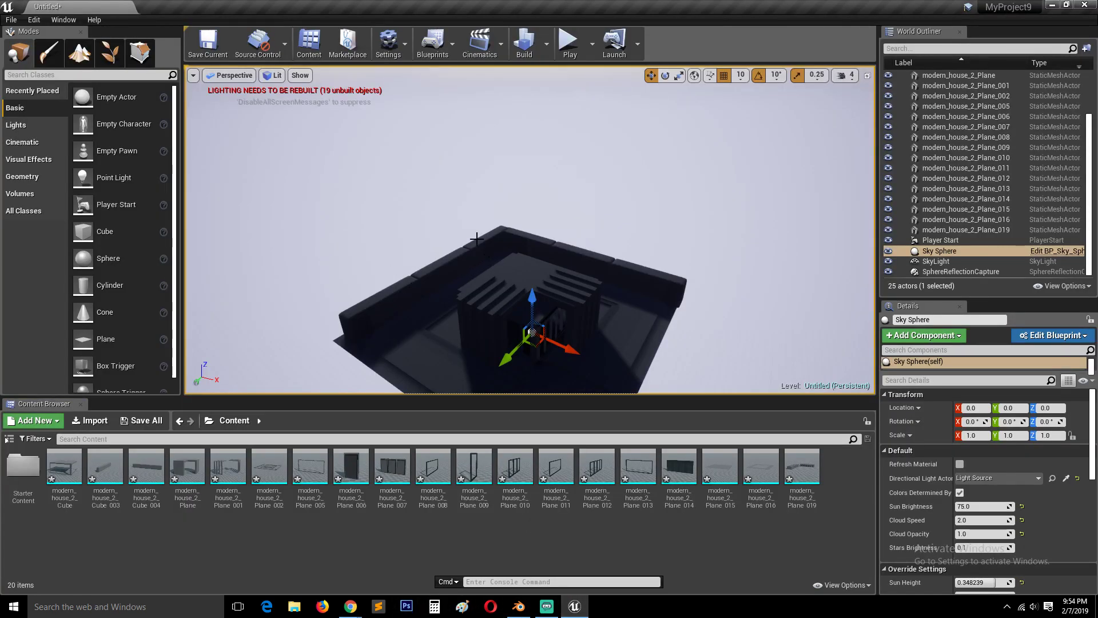
{"action": "left_click_drag", "start_coordinate": [451, 249], "coordinate": [452, 179], "text": "alt"}
Switch to Blender and pack all external files into the modern house 2 .blend file
{"action": "left_click", "coordinate": [518, 606]}
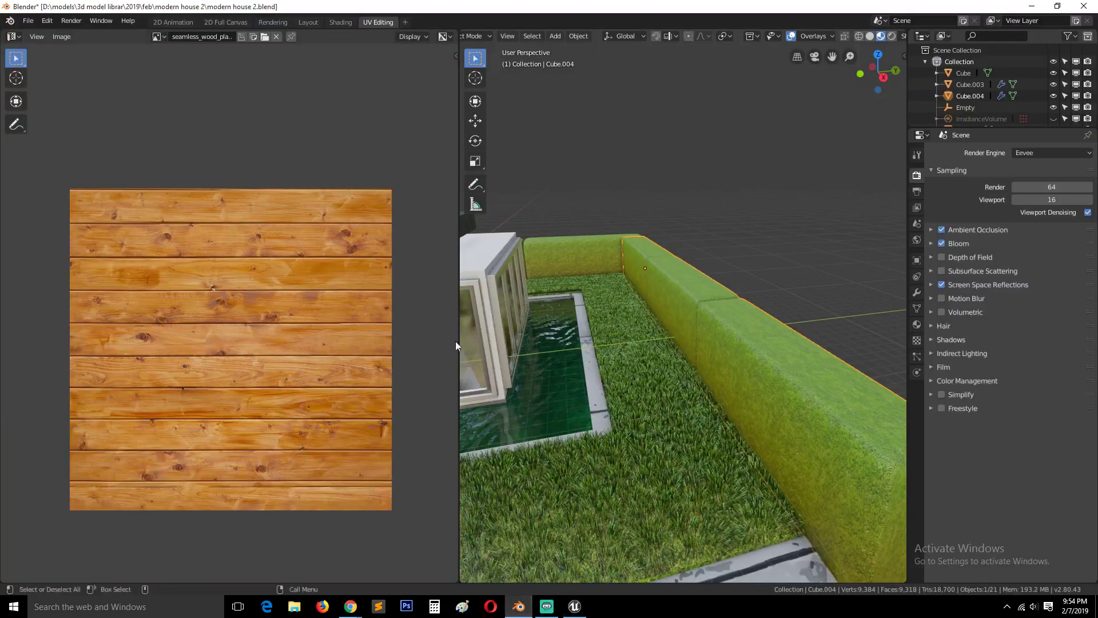
{"action": "middle_click_drag", "start_coordinate": [641, 294], "coordinate": [719, 292]}
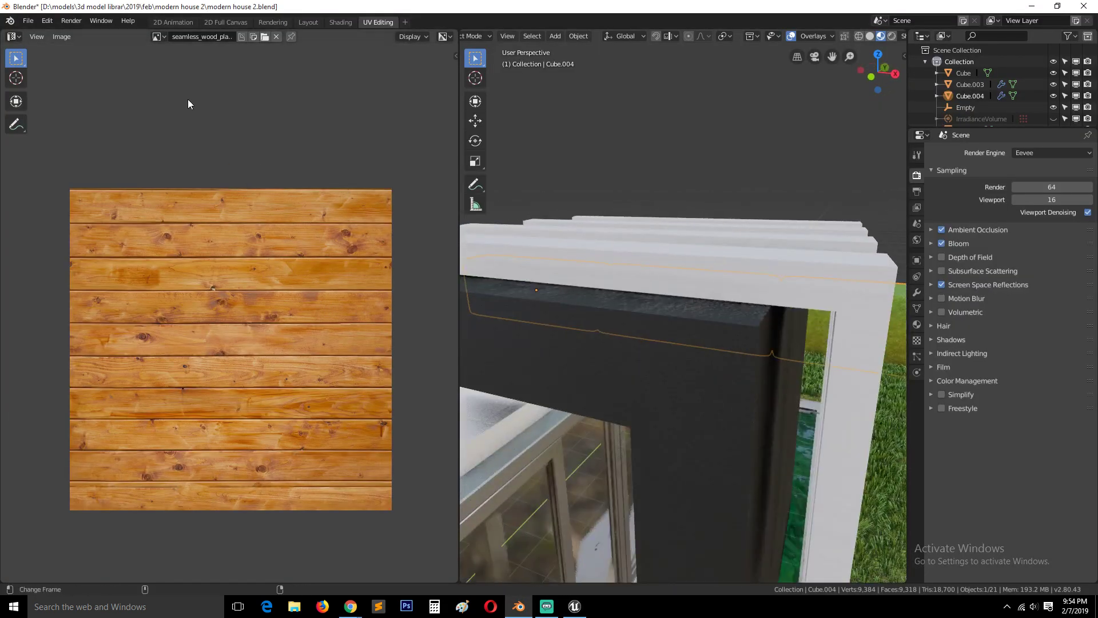
{"action": "left_click", "coordinate": [30, 21]}
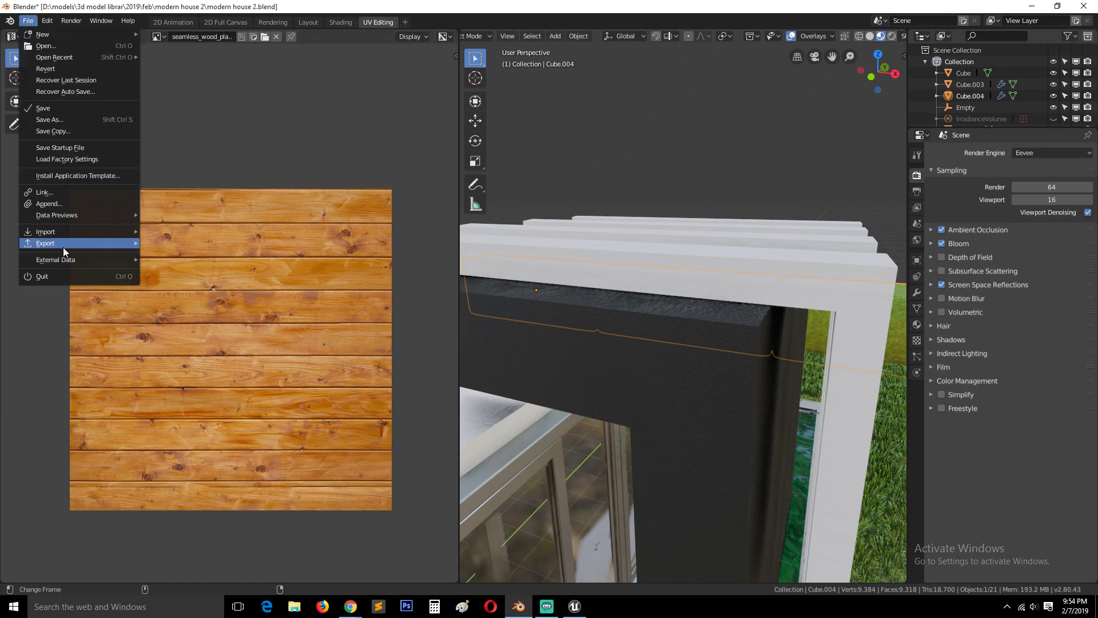
{"action": "mouse_move", "coordinate": [65, 259]}
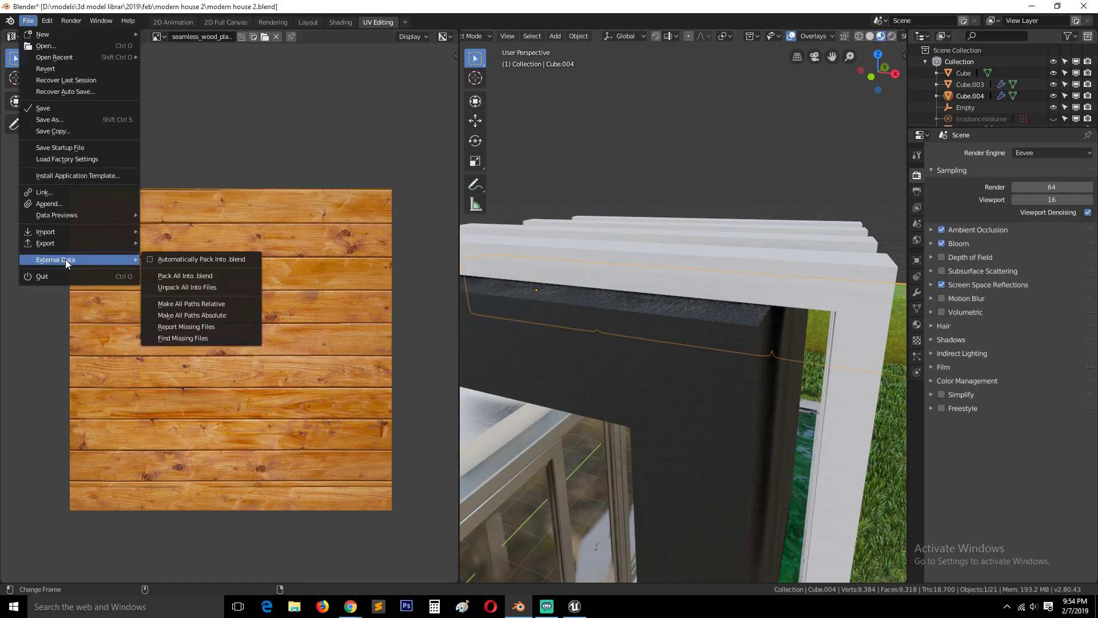
{"action": "left_click", "coordinate": [212, 277]}
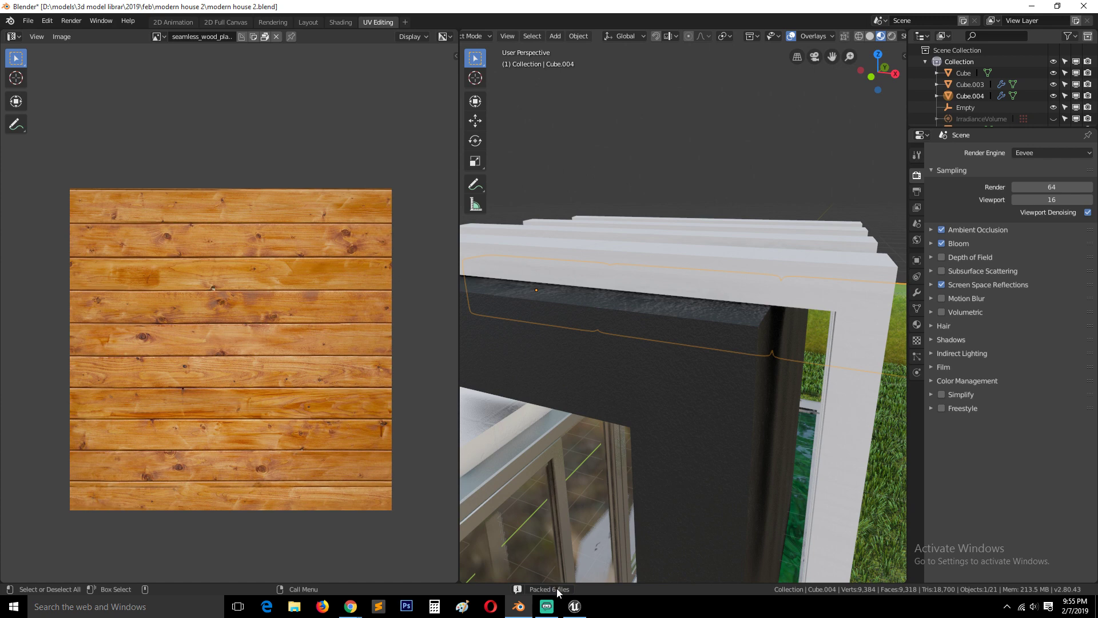
Unpack all packed data from the .blend into external files
{"action": "scroll", "coordinate": [600, 432], "scroll_direction": "down", "scroll_amount": 9}
{"action": "mouse_move", "coordinate": [603, 431]}
{"action": "middle_mouse_down"}
{"action": "mouse_move", "coordinate": [566, 450]}
{"action": "mouse_move", "coordinate": [604, 443]}
{"action": "middle_mouse_up"}
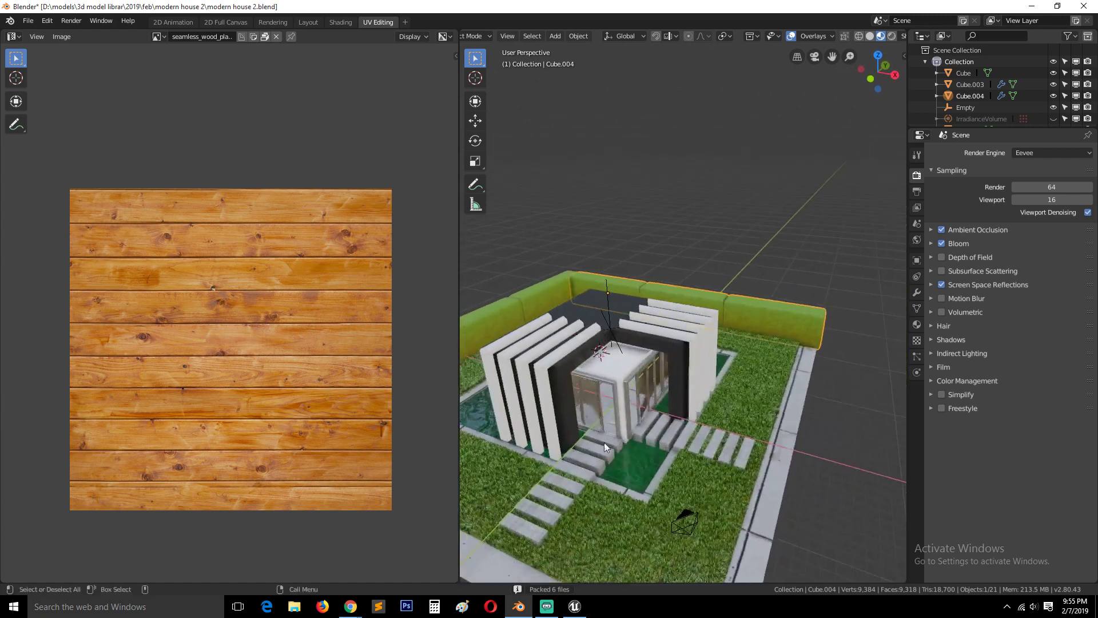
{"action": "middle_click_drag", "start_coordinate": [724, 438], "coordinate": [612, 314]}
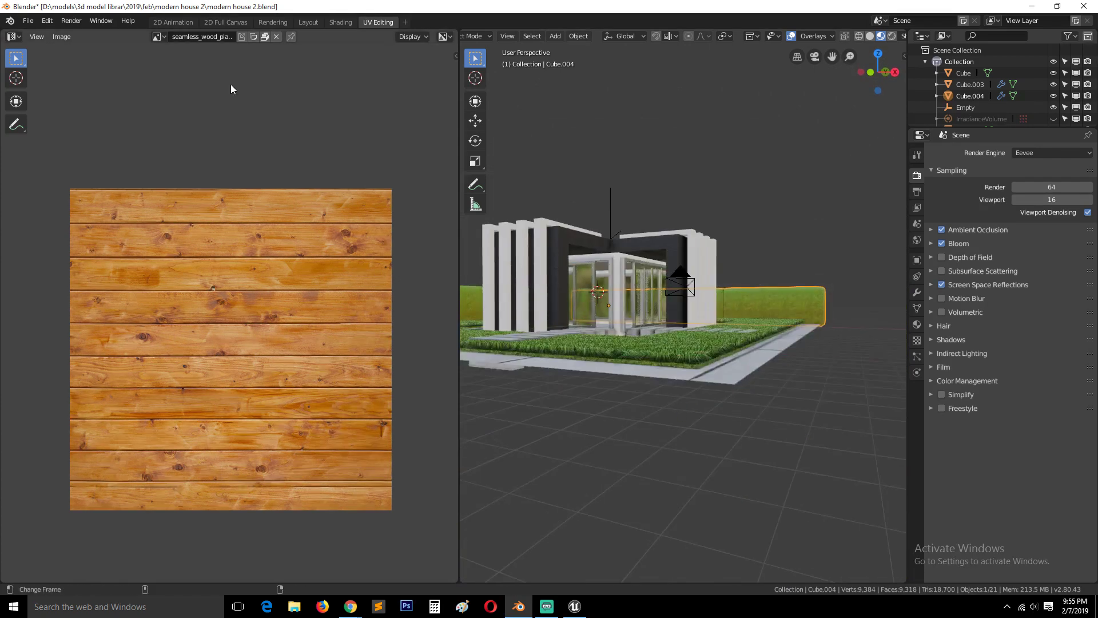
{"action": "left_click", "coordinate": [24, 21]}
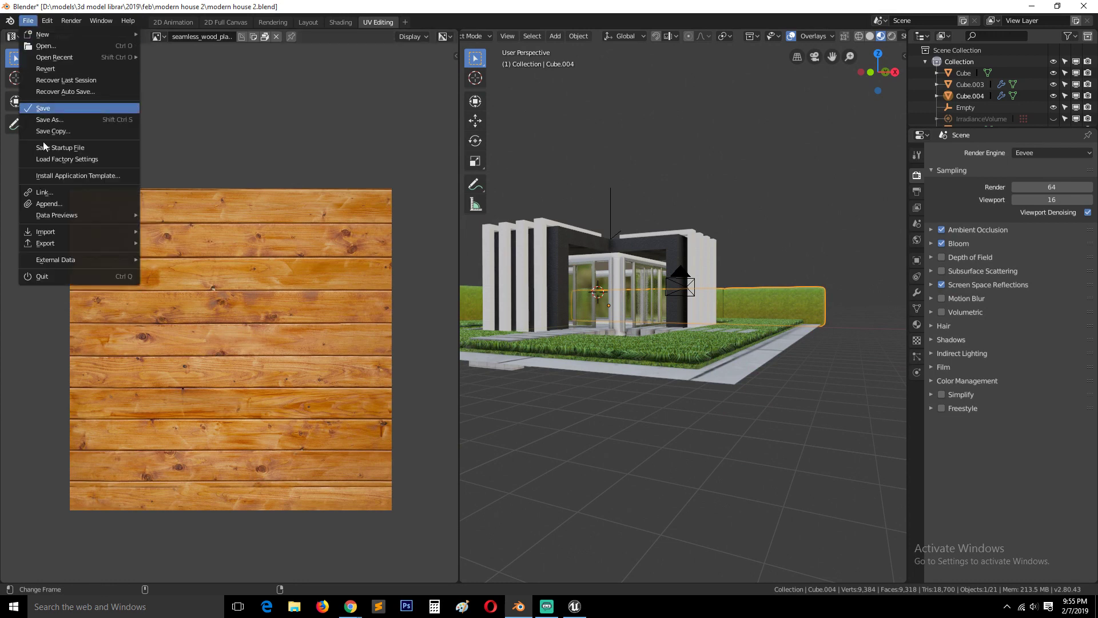
{"action": "mouse_move", "coordinate": [63, 260]}
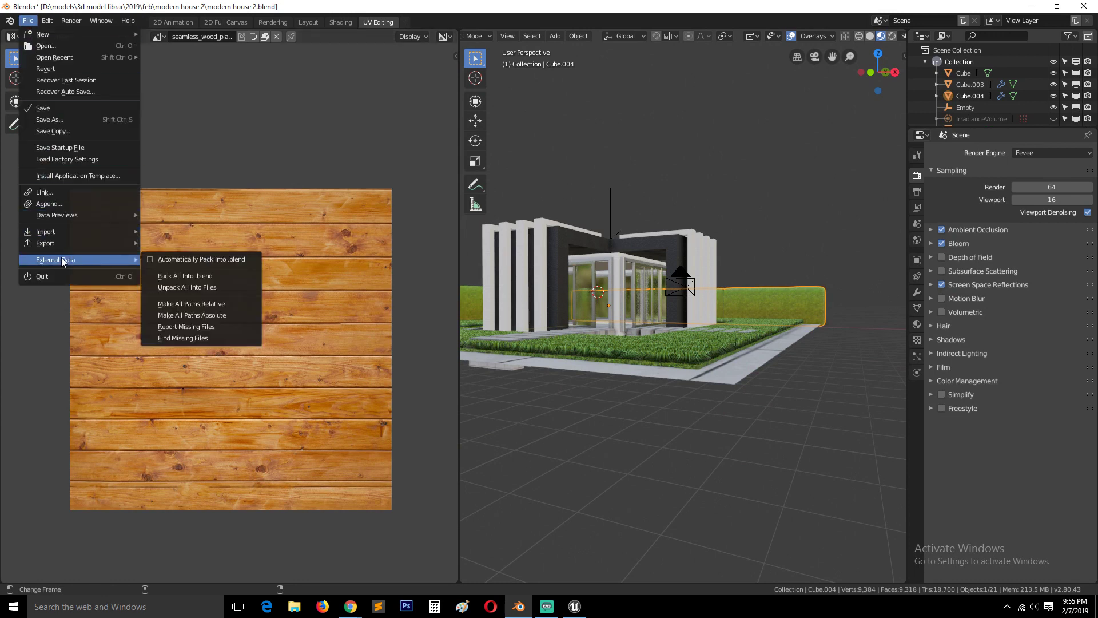
{"action": "left_click", "coordinate": [211, 287]}
{"action": "left_click", "coordinate": [208, 290]}
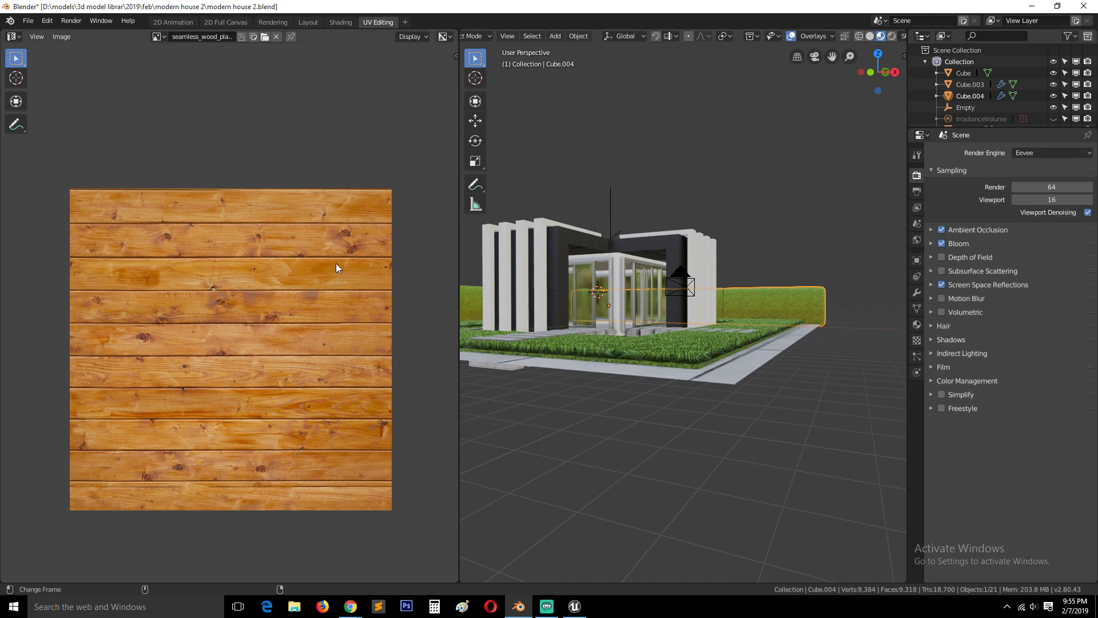
{"action": "middle_click_drag", "start_coordinate": [335, 263], "coordinate": [334, 301]}
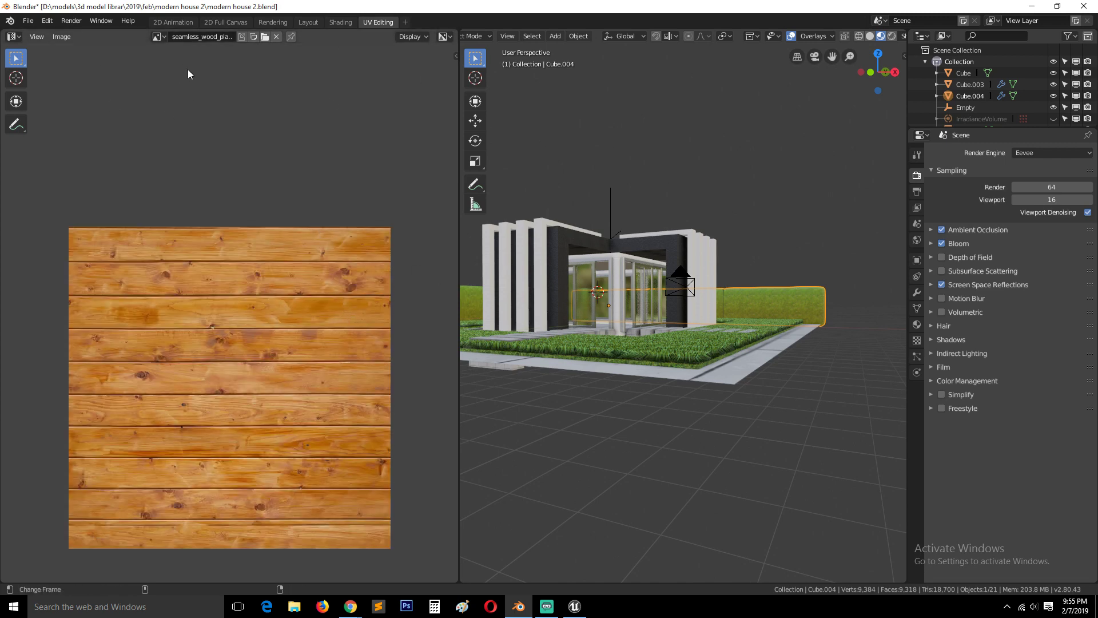
Switch to File Explorer, locate the folder of the recent modern house 2.fbx, and open the textures folder inside modern house 2
{"action": "left_click", "coordinate": [294, 606]}
{"action": "key", "text": "super+e"}
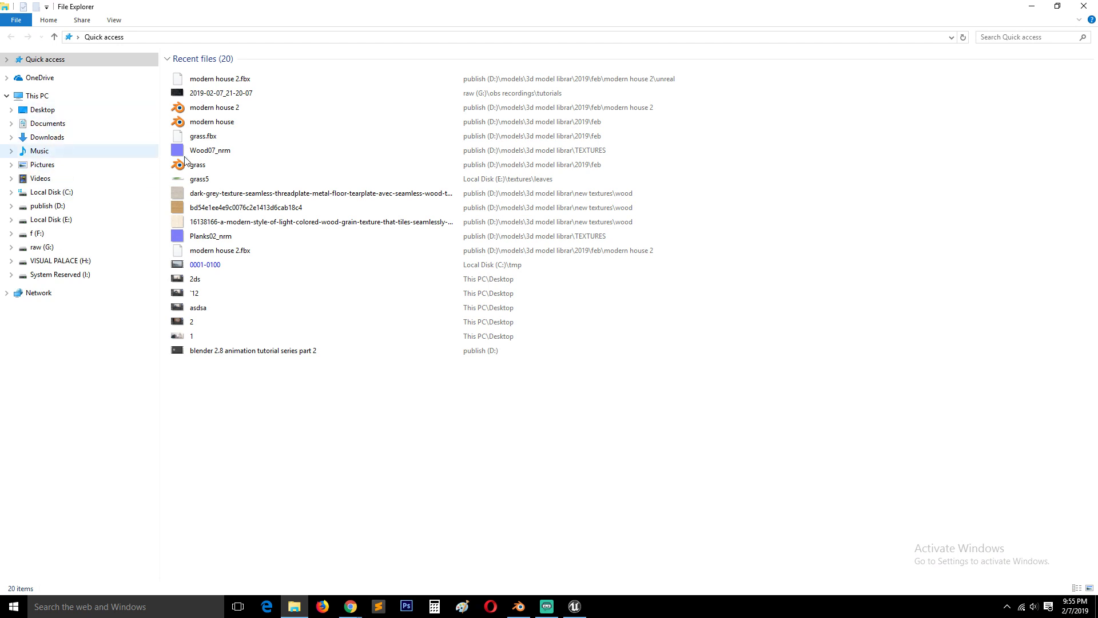
{"action": "left_click", "coordinate": [229, 79]}
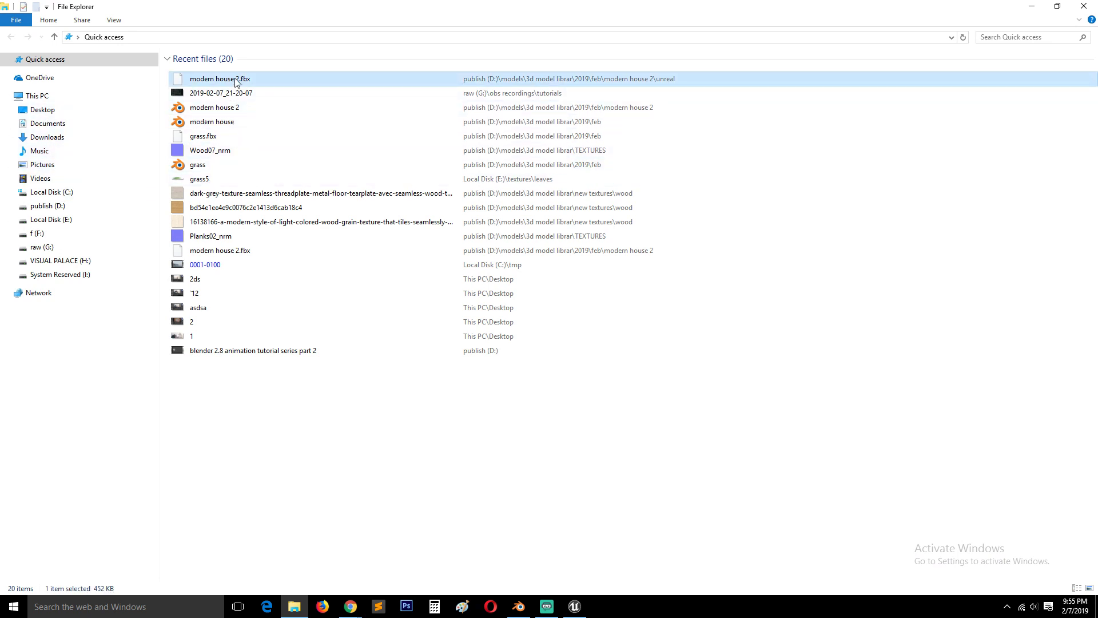
{"action": "right_click", "coordinate": [236, 79]}
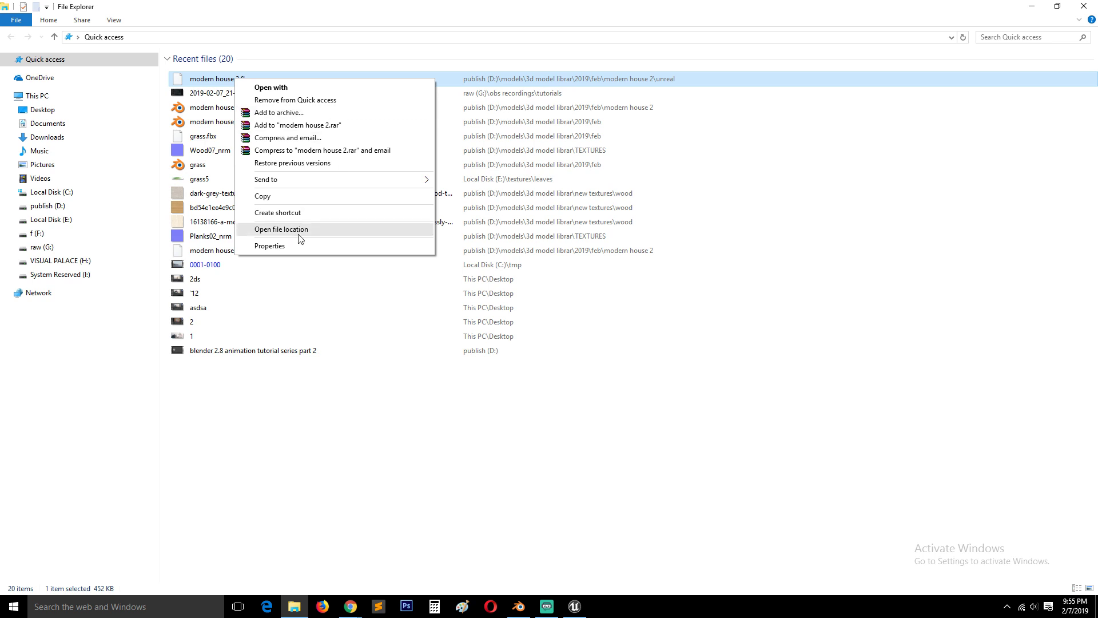
{"action": "left_click", "coordinate": [299, 231]}
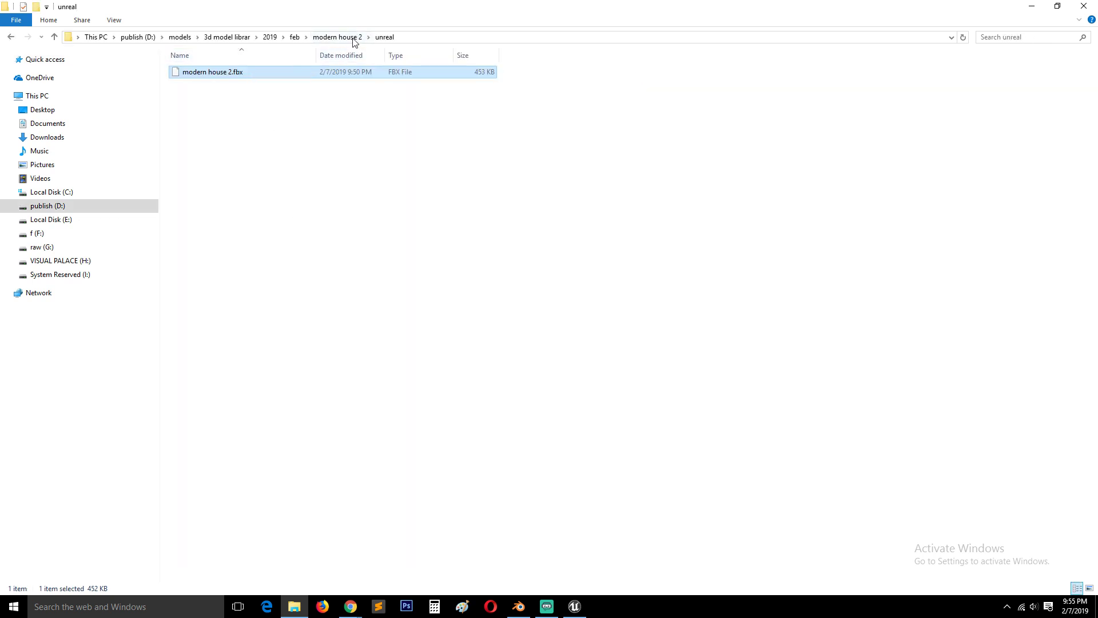
{"action": "left_click", "coordinate": [355, 38]}
{"action": "double_click", "coordinate": [213, 96]}
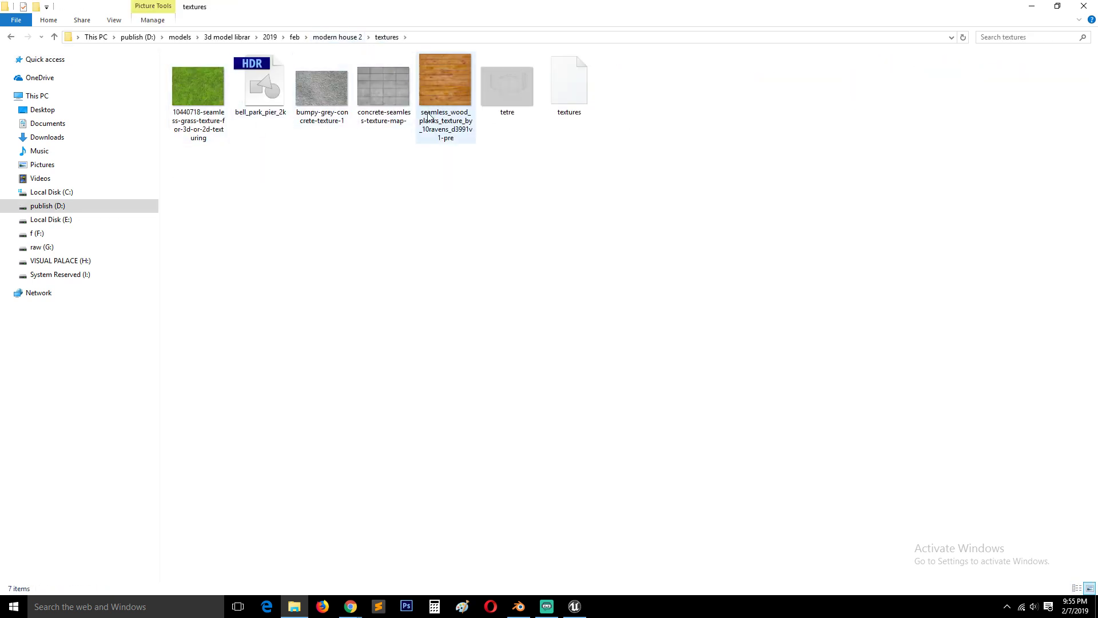
Restore the textures folder window to a smaller size, minimize Blender, and place the folder window beside Unreal's Content Browser assets
{"action": "left_click_drag", "start_coordinate": [247, 166], "coordinate": [319, 129]}
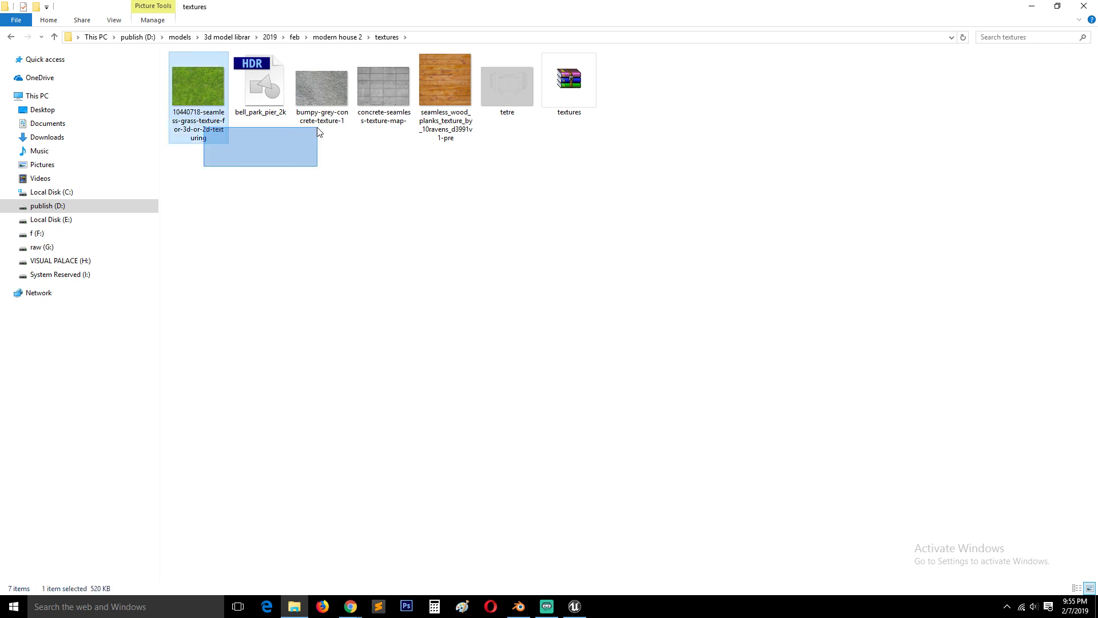
{"action": "left_click_drag", "start_coordinate": [201, 173], "coordinate": [507, 88]}
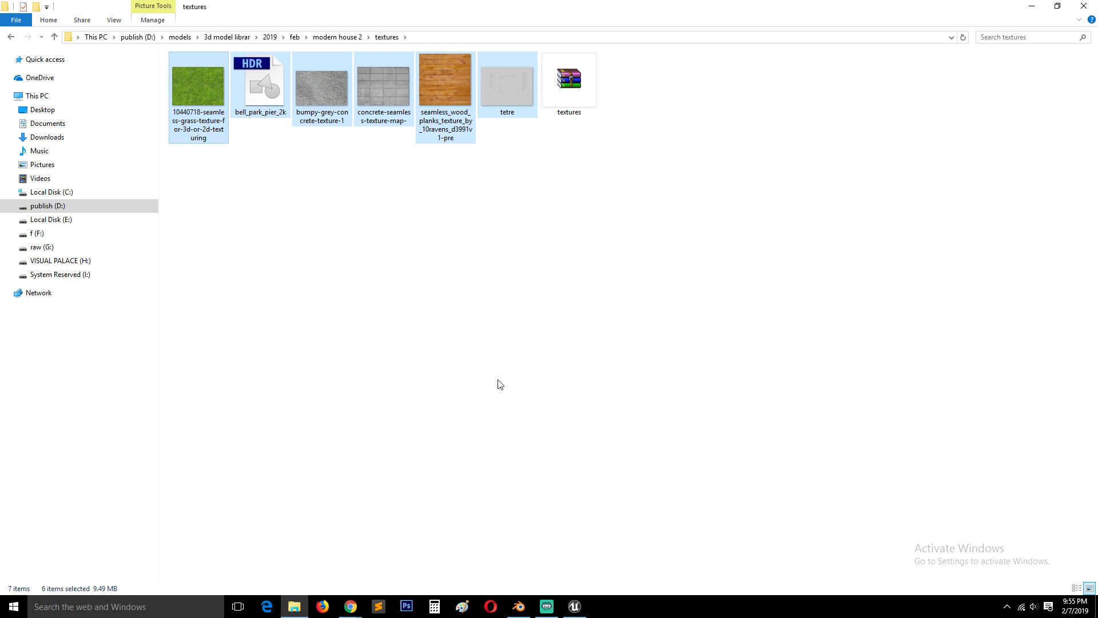
{"action": "double_click", "coordinate": [457, 5]}
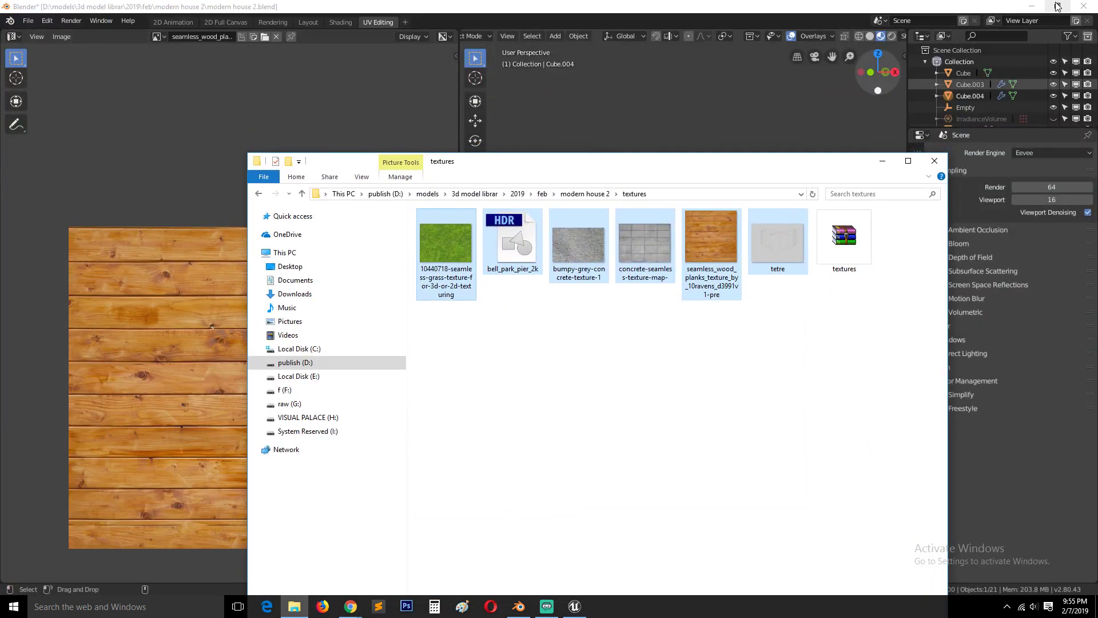
{"action": "left_click", "coordinate": [1033, 7]}
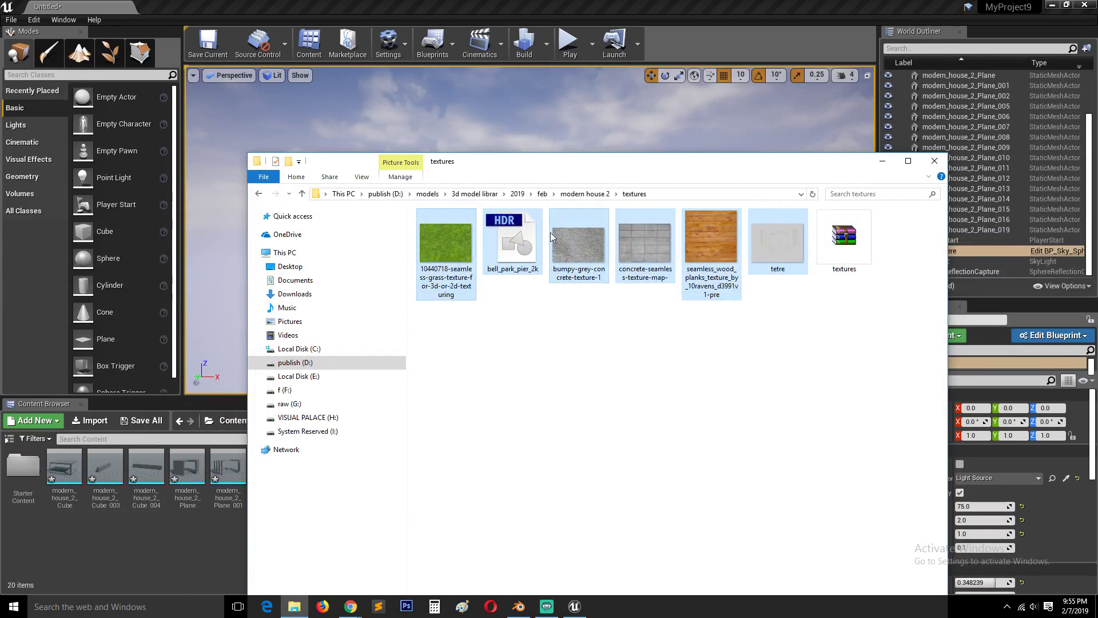
{"action": "left_click", "coordinate": [551, 314]}
{"action": "left_click_drag", "start_coordinate": [524, 164], "coordinate": [721, 143]}
Import the grass, bumpy grey concrete, seamless concrete and wood planks textures into Unreal's Content folder, and minimize the textures folder window
{"action": "left_click", "coordinate": [918, 217], "text": "ctrl"}
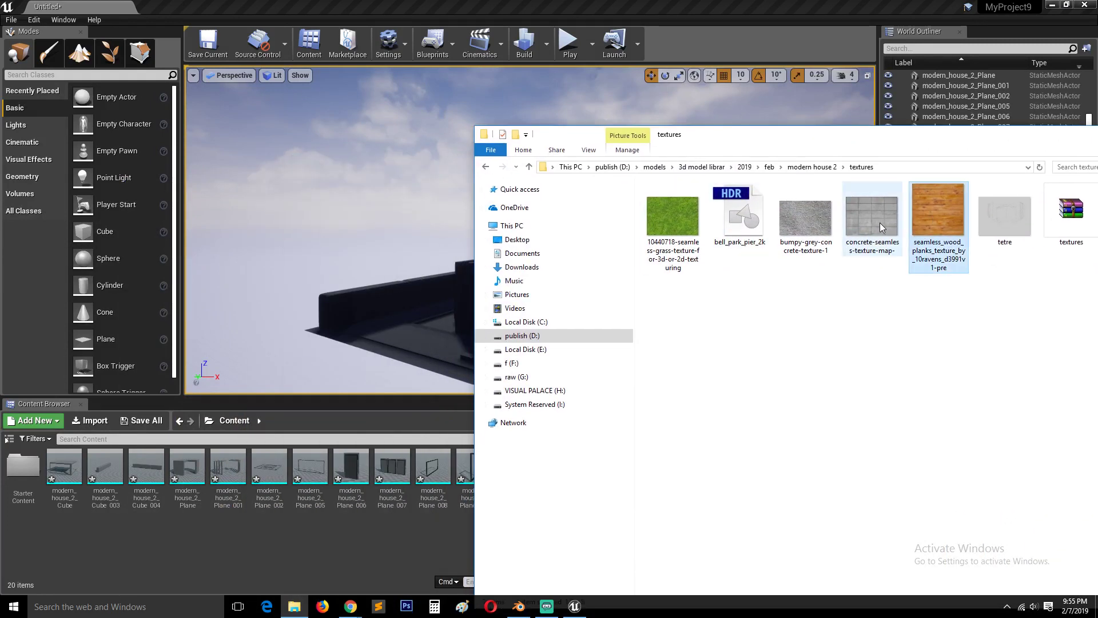
{"action": "left_click", "coordinate": [880, 222], "text": "ctrl"}
{"action": "left_click", "coordinate": [806, 220], "text": "ctrl"}
{"action": "left_click", "coordinate": [689, 250], "text": "ctrl"}
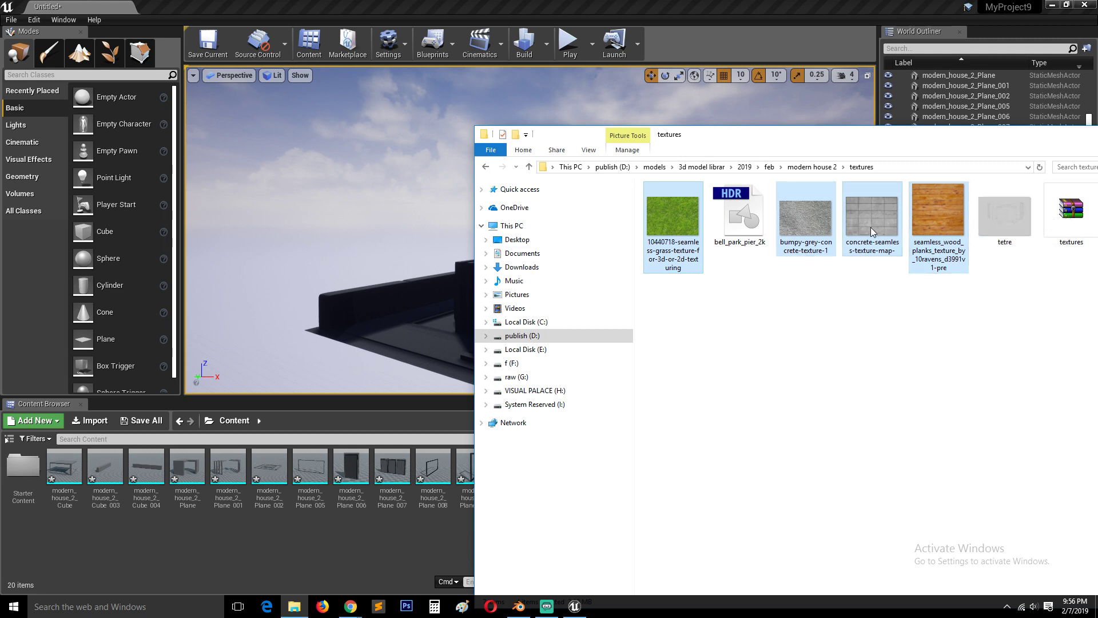
{"action": "left_click_drag", "start_coordinate": [684, 215], "coordinate": [187, 539]}
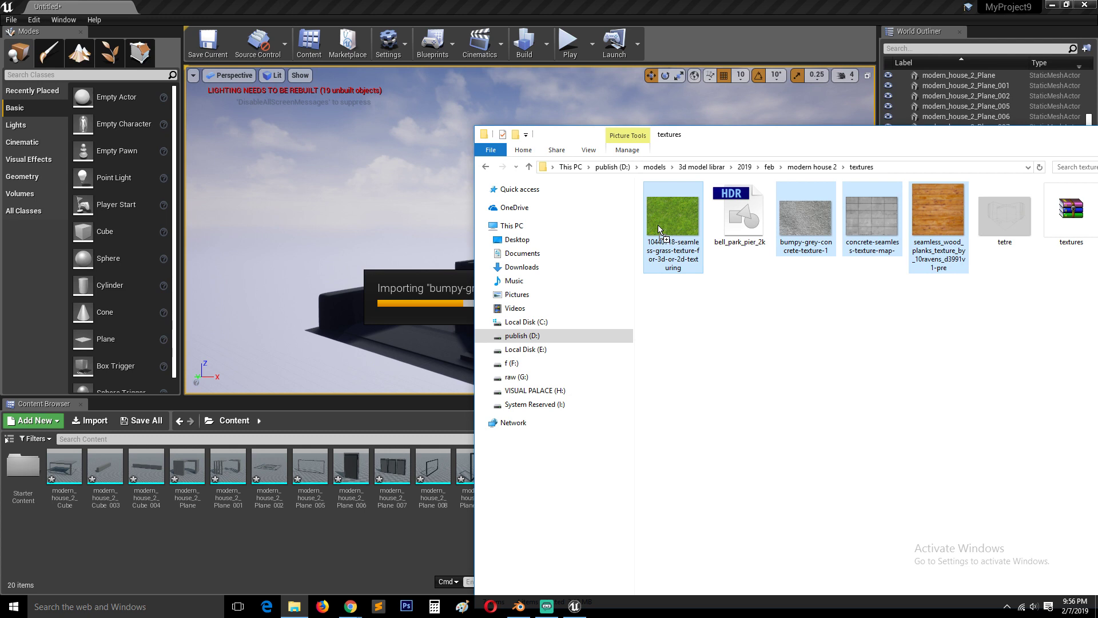
{"action": "left_click_drag", "start_coordinate": [658, 225], "coordinate": [727, 133]}
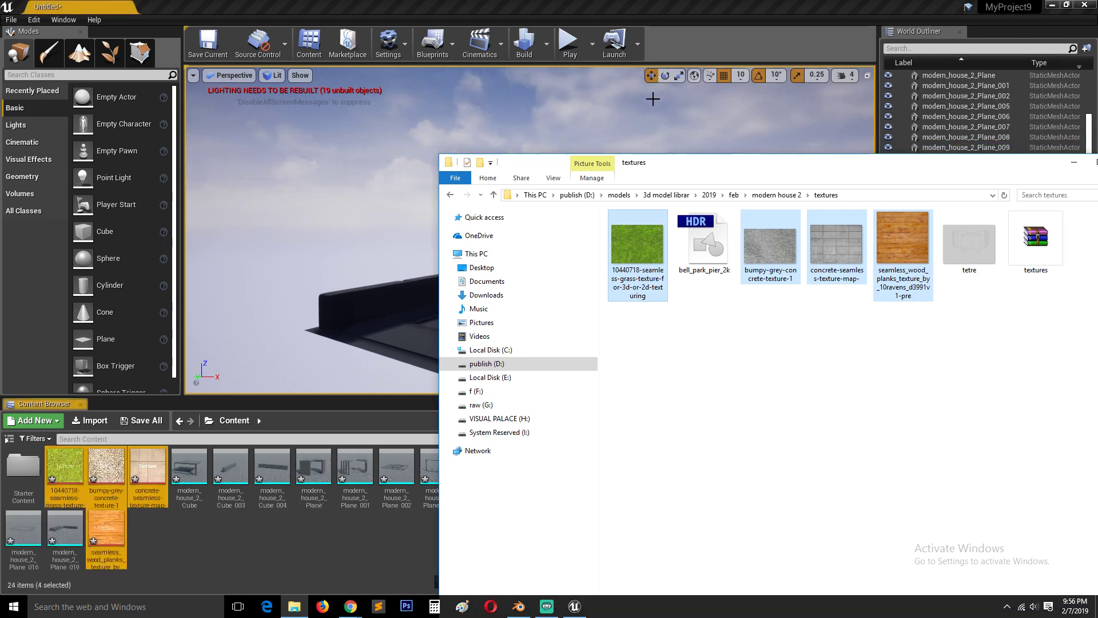
{"action": "left_click", "coordinate": [1066, 164]}
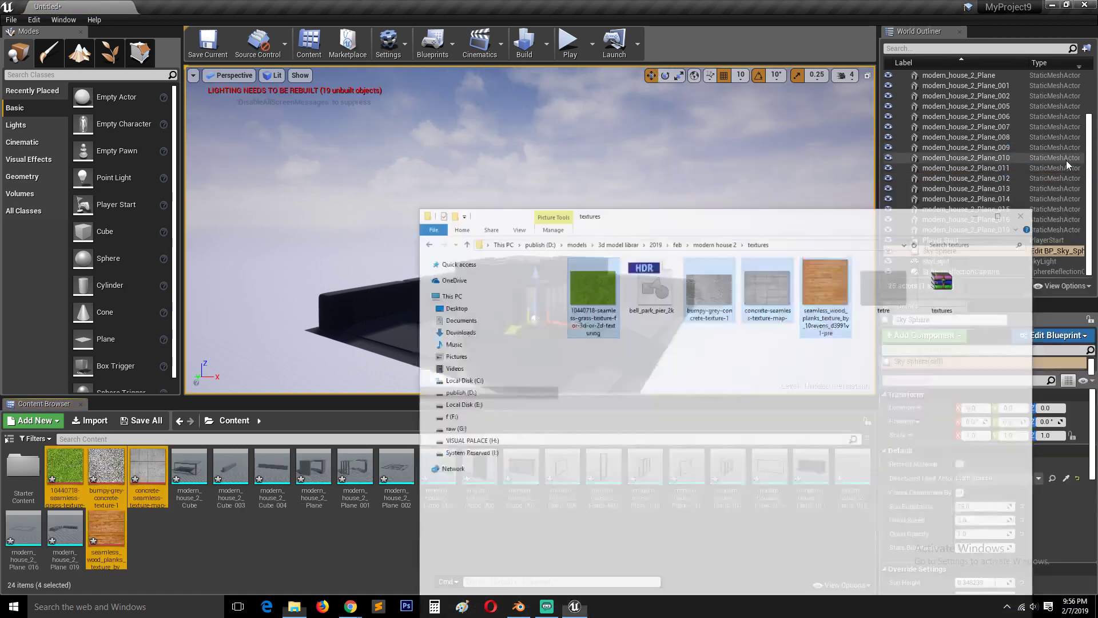
{"action": "left_click", "coordinate": [182, 544]}
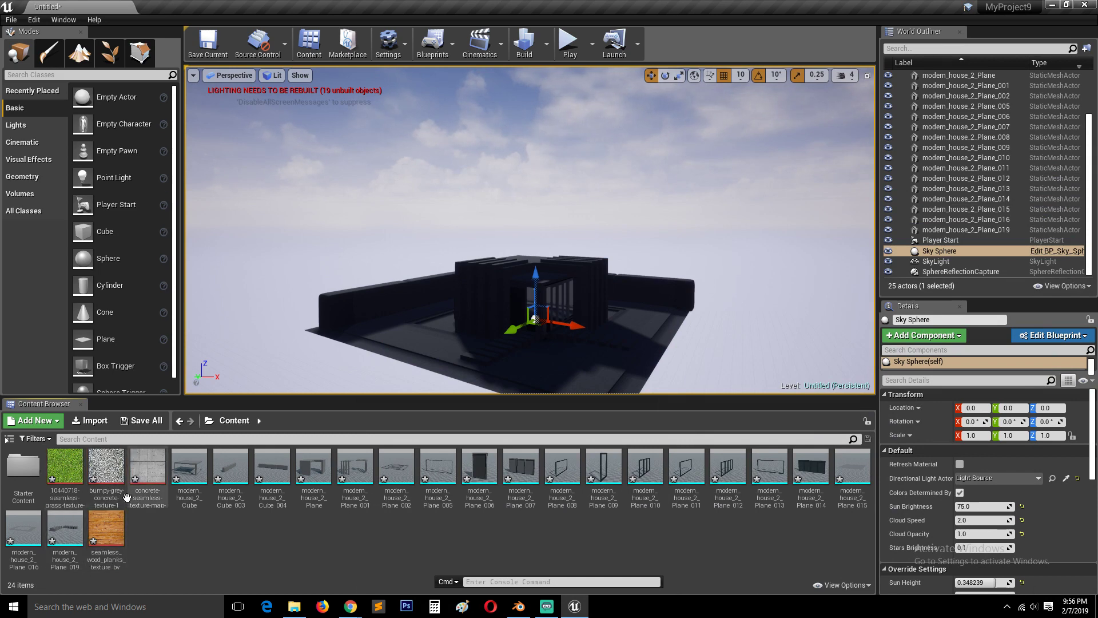
{"action": "left_click_drag", "start_coordinate": [595, 226], "coordinate": [497, 197], "text": "alt"}
{"action": "scroll", "coordinate": [563, 338], "scroll_direction": "up", "scroll_amount": 2}
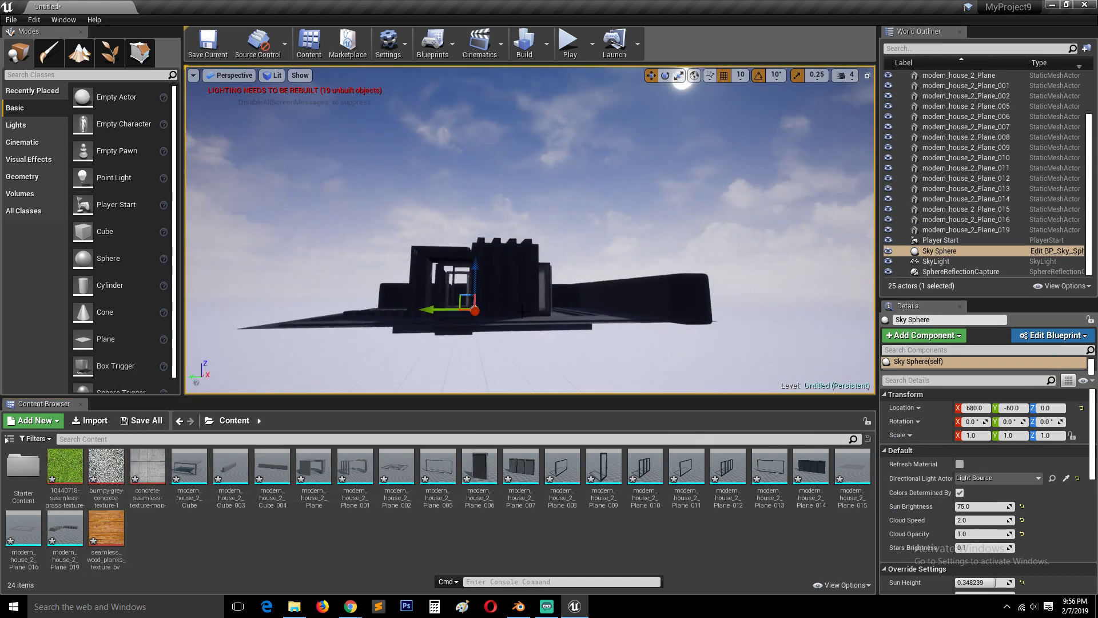
{"action": "key", "text": "ctrl+z"}
Create a new material in the Content folder and name it grass_1
{"action": "right_click", "coordinate": [389, 537]}
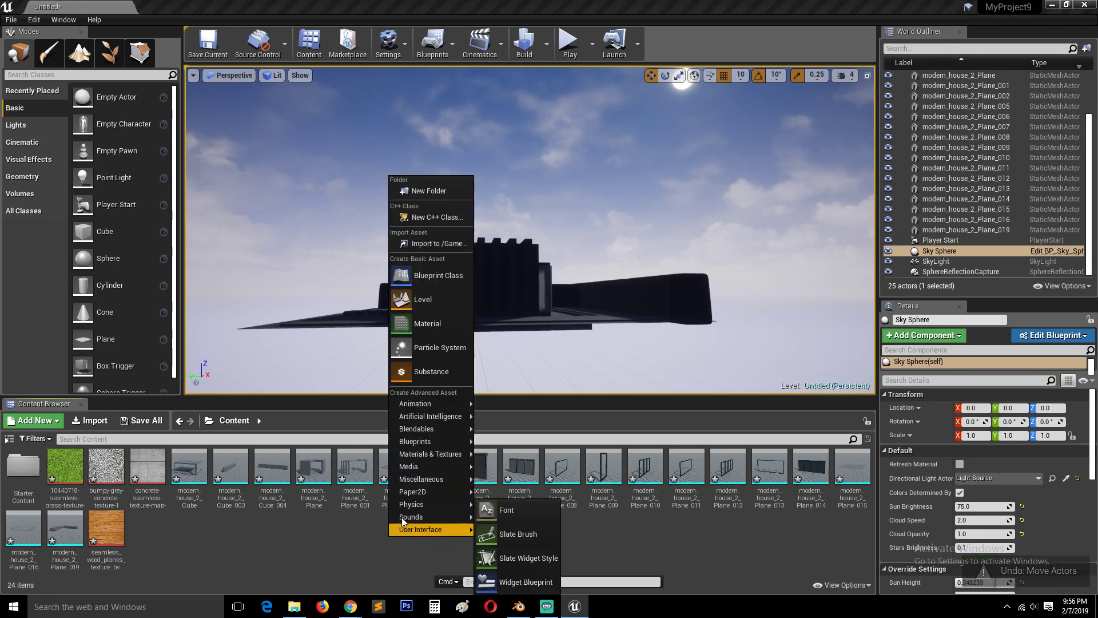
{"action": "right_click", "coordinate": [309, 540]}
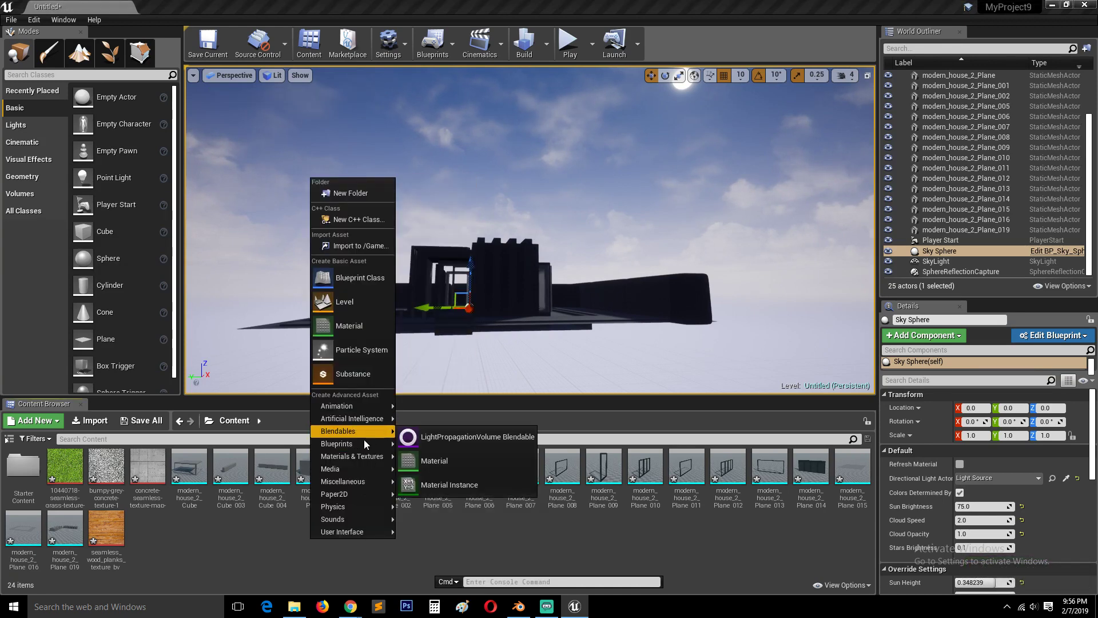
{"action": "left_click", "coordinate": [353, 324]}
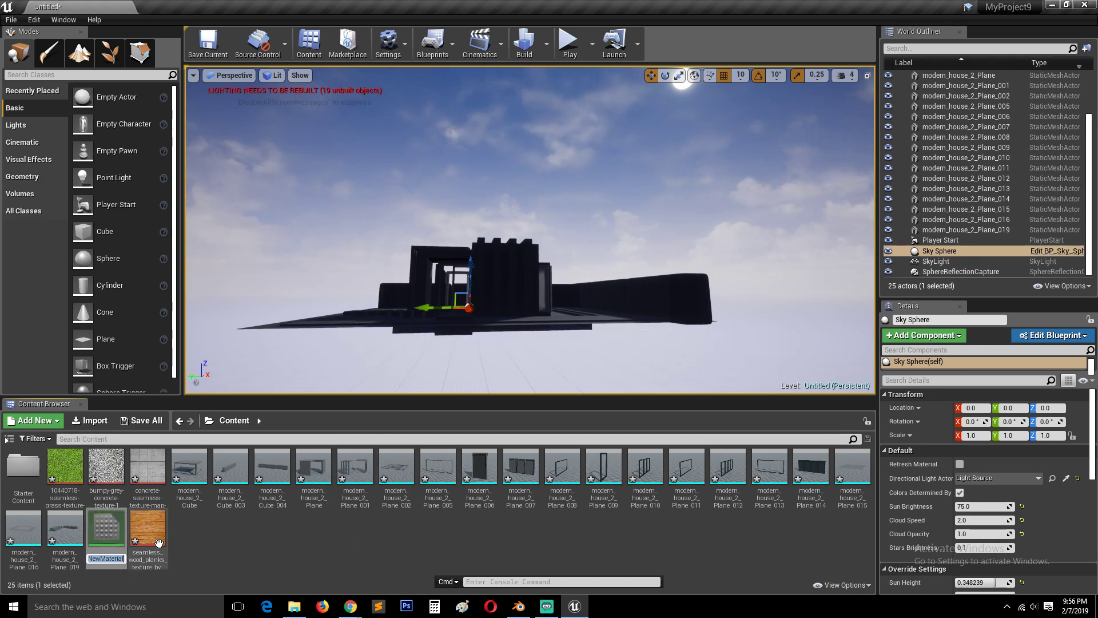
{"action": "type", "text": "grass_1"}
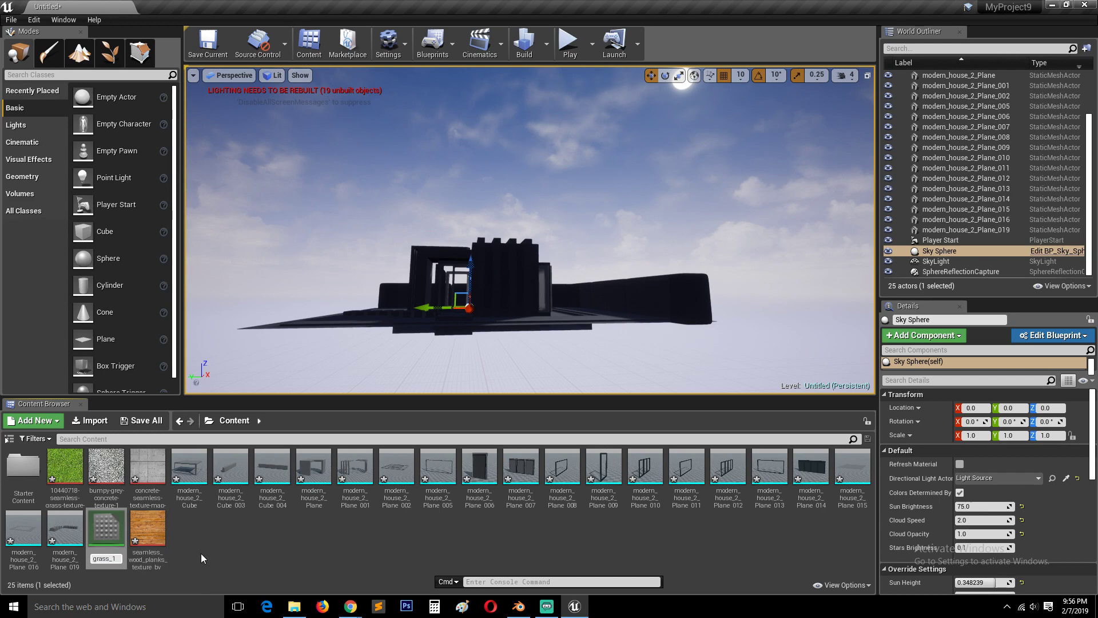
{"action": "key", "text": "Return"}
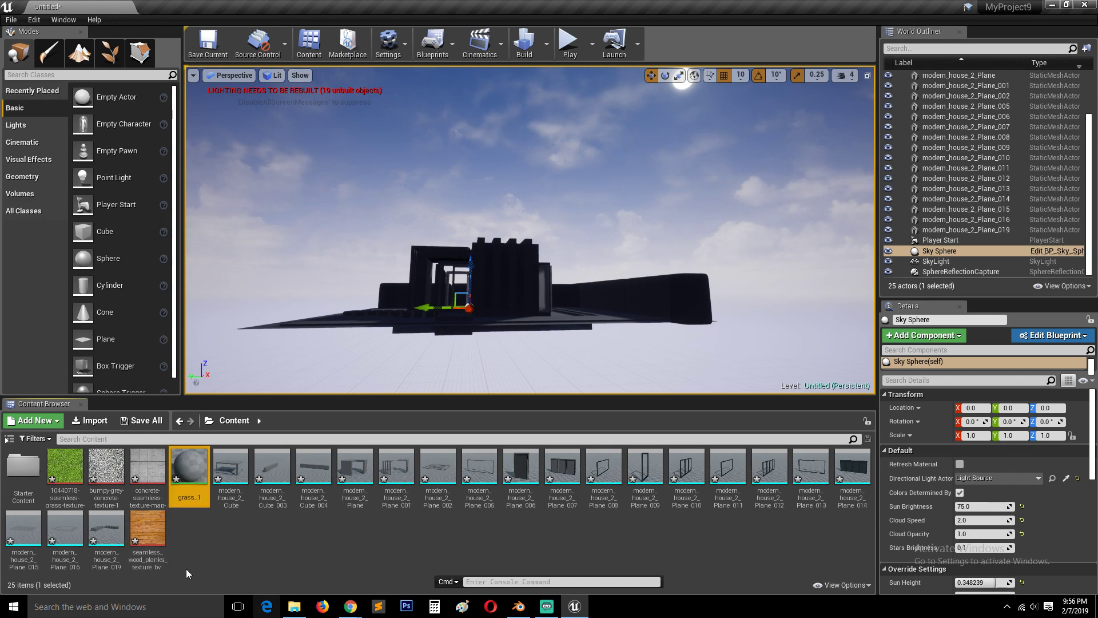
Open the grass_1 material for editing and bring its main material node into clear view in the graph
{"action": "double_click", "coordinate": [179, 478]}
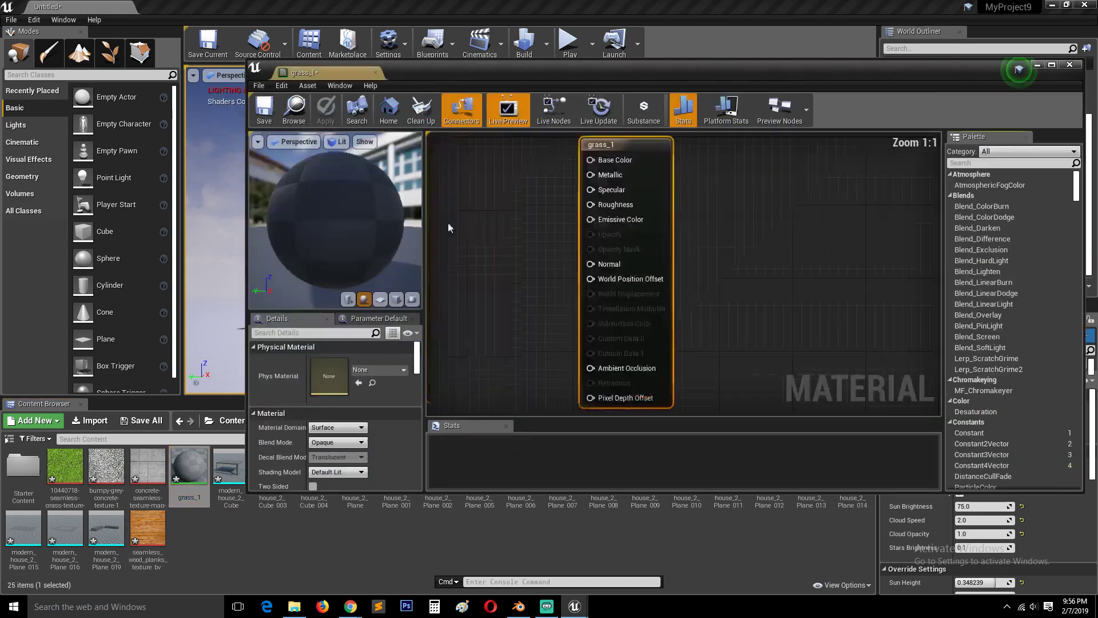
{"action": "scroll", "coordinate": [548, 221], "scroll_direction": "down", "scroll_amount": 5}
{"action": "right_click_drag", "start_coordinate": [568, 248], "coordinate": [623, 312]}
{"action": "scroll", "coordinate": [643, 321], "scroll_direction": "up", "scroll_amount": 5}
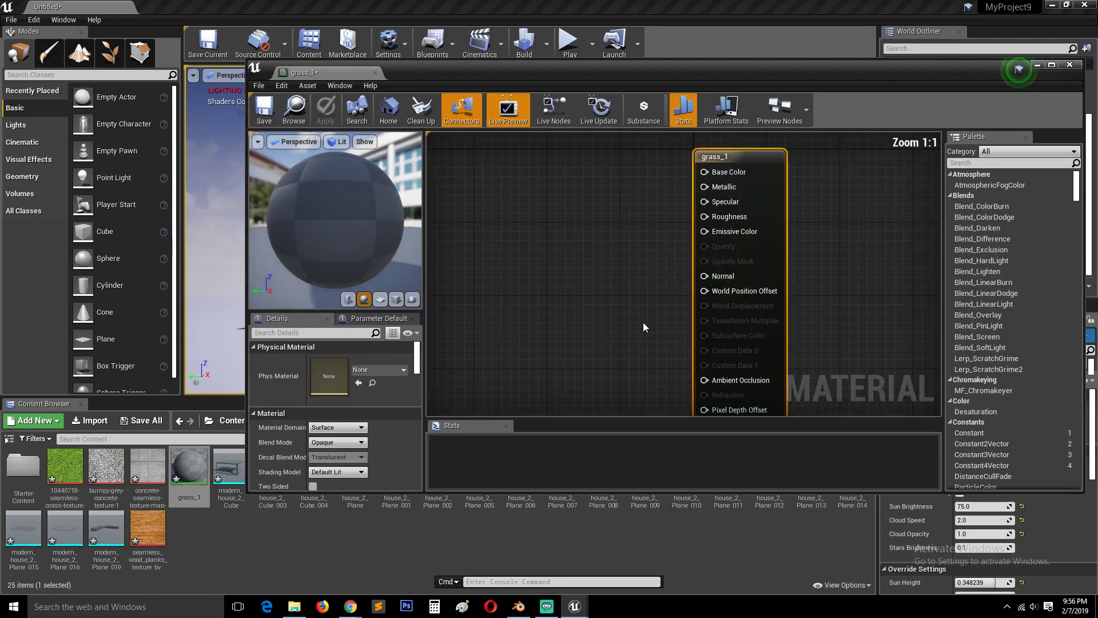
Switch to Blender, open the Shading workspace and turn on the viewport overlays
{"action": "left_click", "coordinate": [519, 606]}
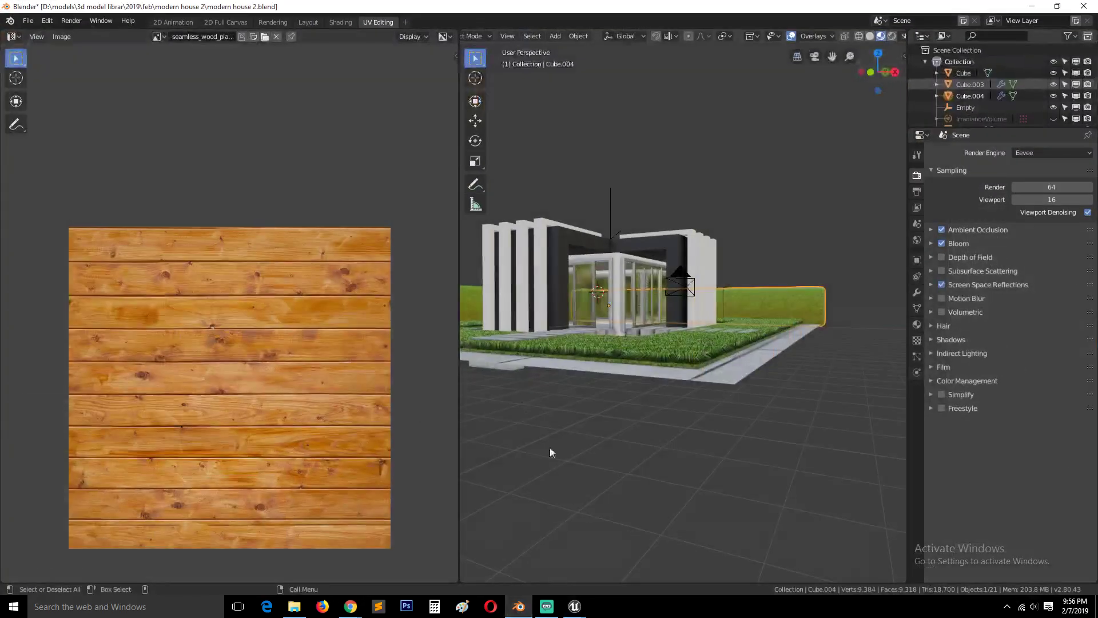
{"action": "left_click", "coordinate": [346, 23]}
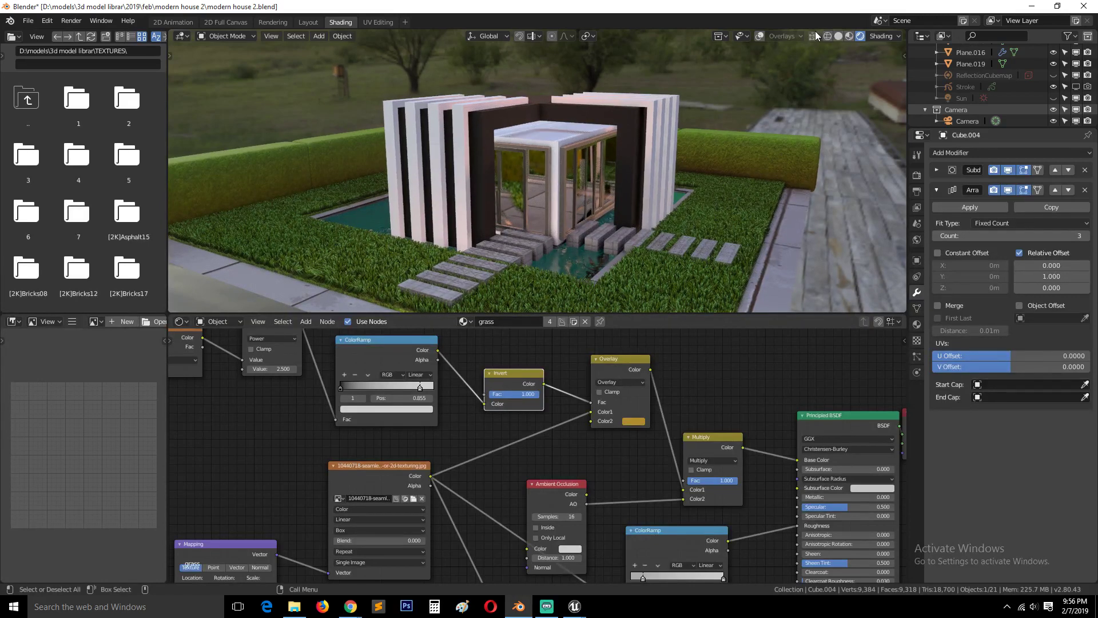
{"action": "left_click", "coordinate": [761, 35]}
Examine the grass material's node network, from the texture coordinate and mapping nodes through the image texture to the Principled BSDF
{"action": "scroll", "coordinate": [577, 417], "scroll_direction": "down", "scroll_amount": 4}
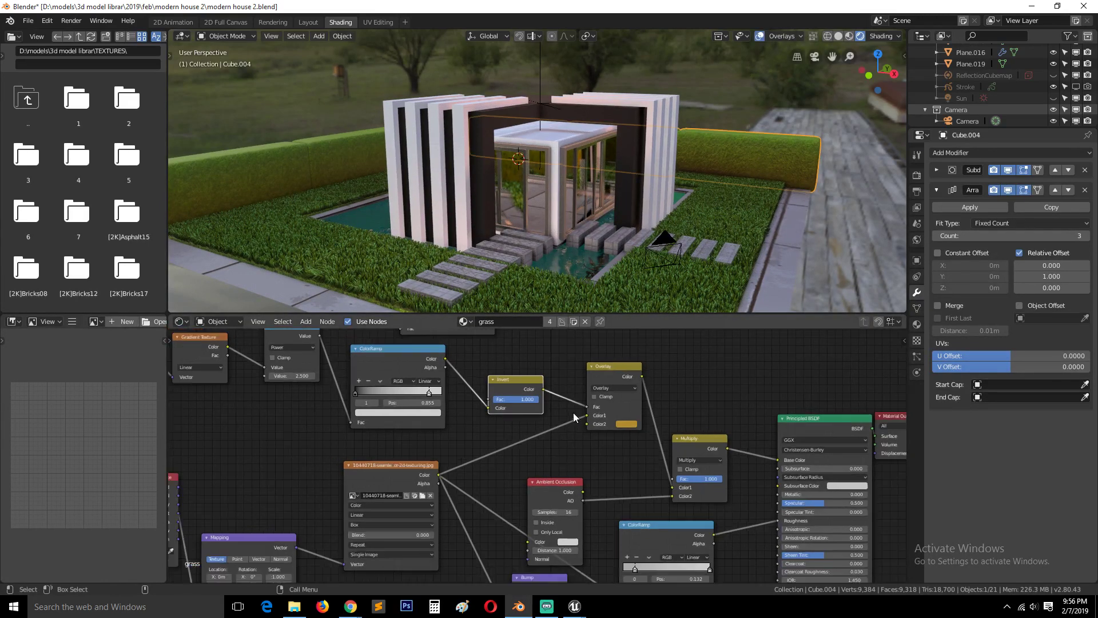
{"action": "mouse_move", "coordinate": [574, 417]}
{"action": "middle_mouse_down"}
{"action": "mouse_move", "coordinate": [516, 403]}
{"action": "mouse_move", "coordinate": [551, 458]}
{"action": "mouse_move", "coordinate": [533, 402]}
{"action": "mouse_move", "coordinate": [571, 400]}
{"action": "middle_mouse_up"}
{"action": "scroll", "coordinate": [516, 404], "scroll_direction": "down", "scroll_amount": 5}
{"action": "scroll", "coordinate": [554, 450], "scroll_direction": "up", "scroll_amount": 3}
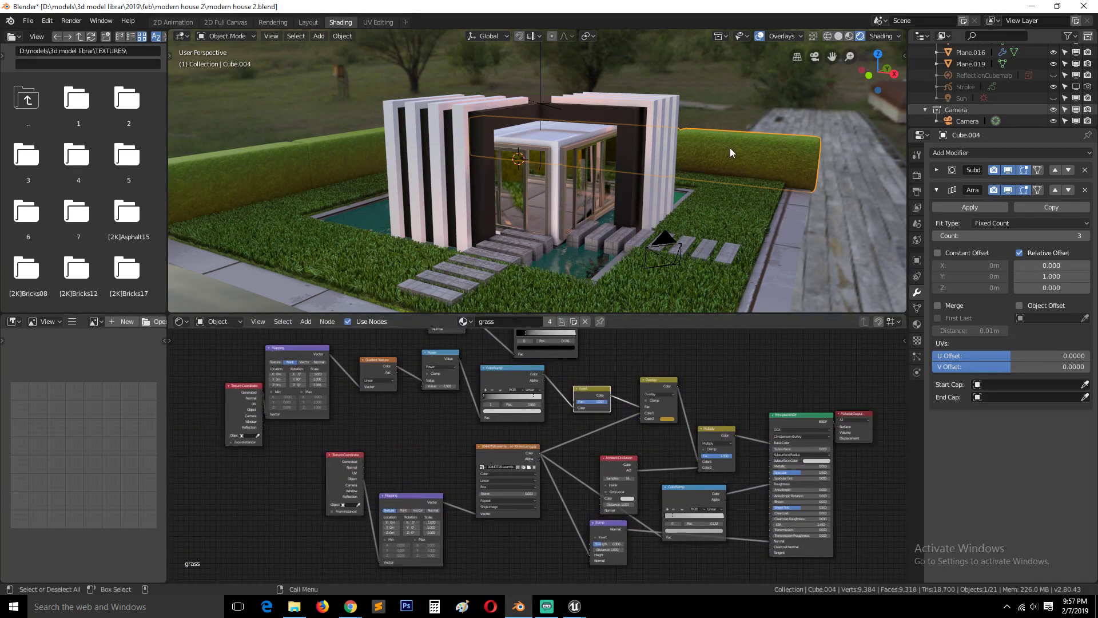
{"action": "middle_click_drag", "start_coordinate": [734, 498], "coordinate": [573, 493]}
{"action": "scroll", "coordinate": [580, 449], "scroll_direction": "up", "scroll_amount": 4}
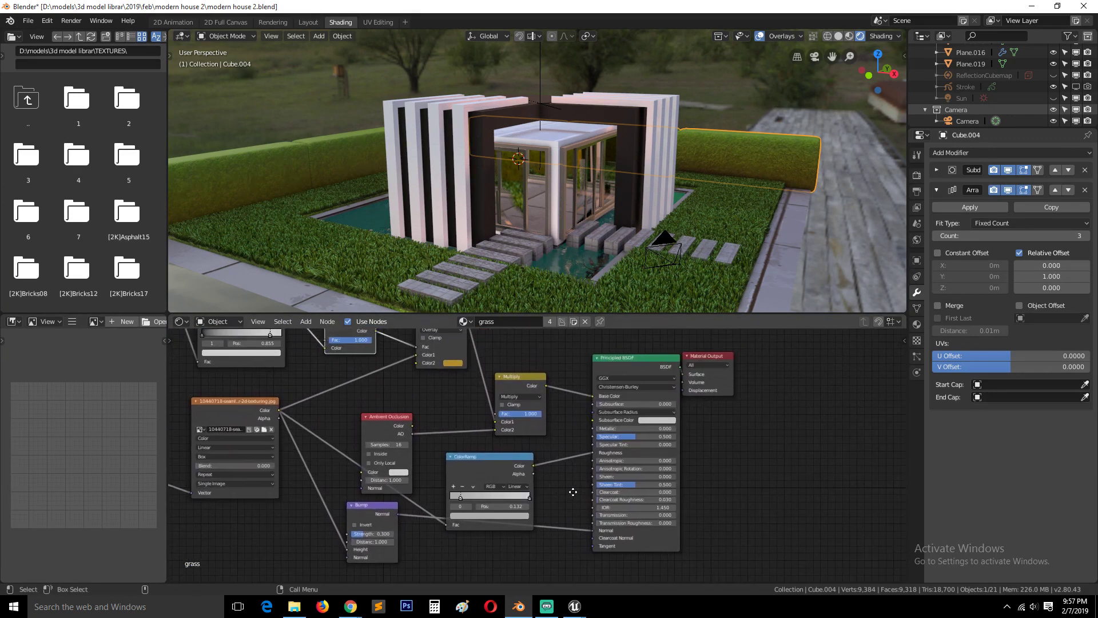
{"action": "scroll", "coordinate": [572, 492], "scroll_direction": "down", "scroll_amount": 3}
{"action": "middle_click_drag", "start_coordinate": [422, 464], "coordinate": [565, 485]}
{"action": "scroll", "coordinate": [561, 485], "scroll_direction": "down", "scroll_amount": 4}
{"action": "middle_click_drag", "start_coordinate": [310, 470], "coordinate": [340, 475]}
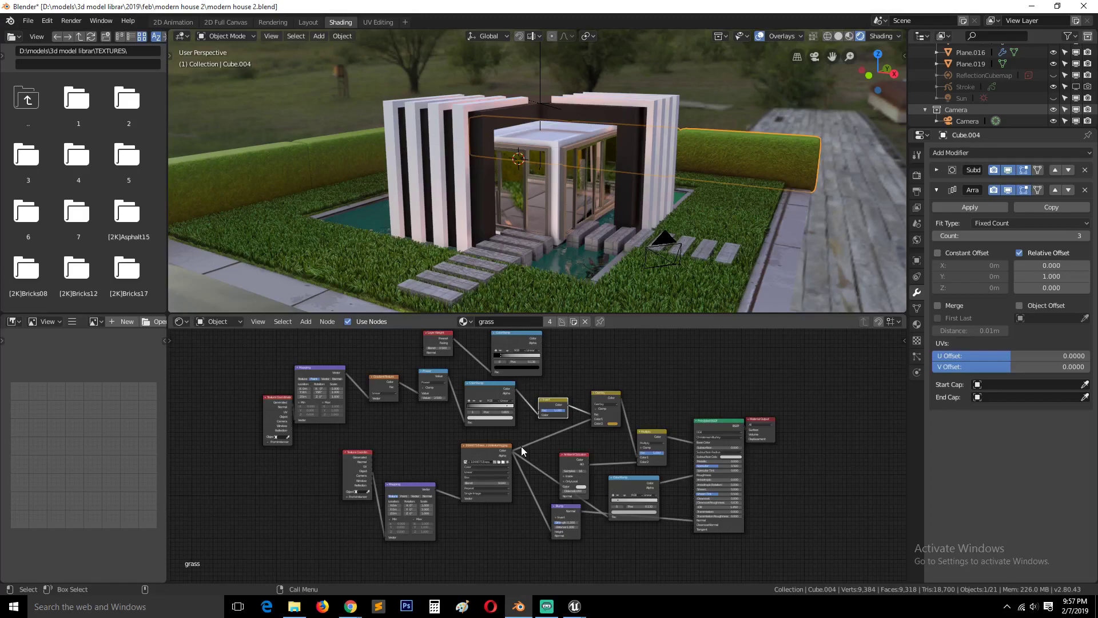
{"action": "mouse_move", "coordinate": [575, 606]}
{"action": "mouse_move", "coordinate": [592, 587]}
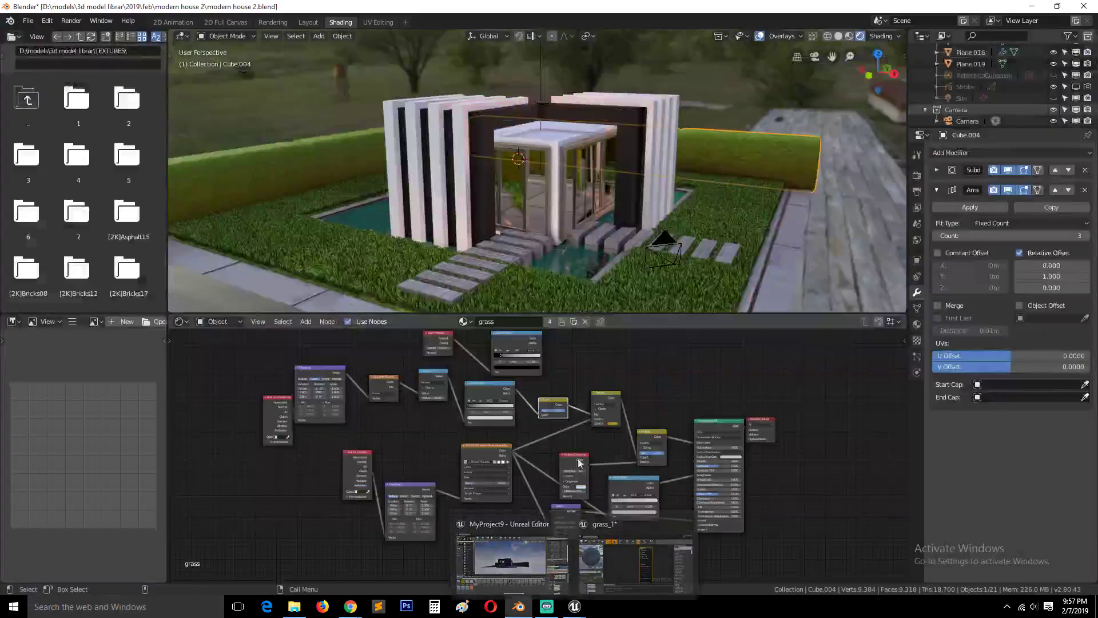
{"action": "scroll", "coordinate": [633, 490], "scroll_direction": "up", "scroll_amount": 2}
{"action": "scroll", "coordinate": [515, 447], "scroll_direction": "down", "scroll_amount": 3}
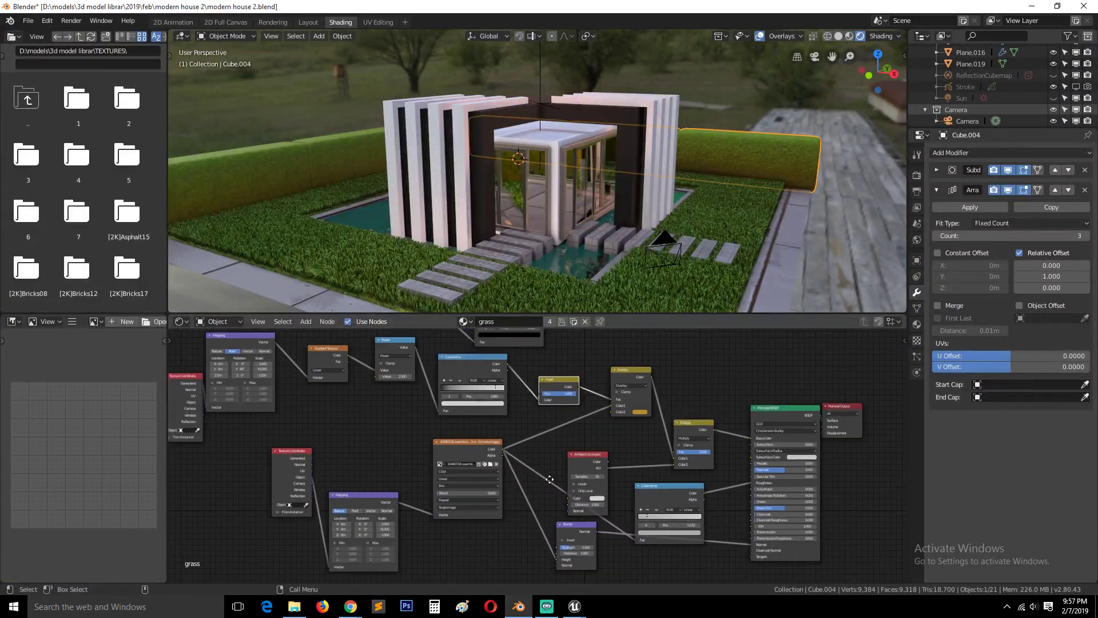
{"action": "middle_click_drag", "start_coordinate": [395, 421], "coordinate": [505, 457]}
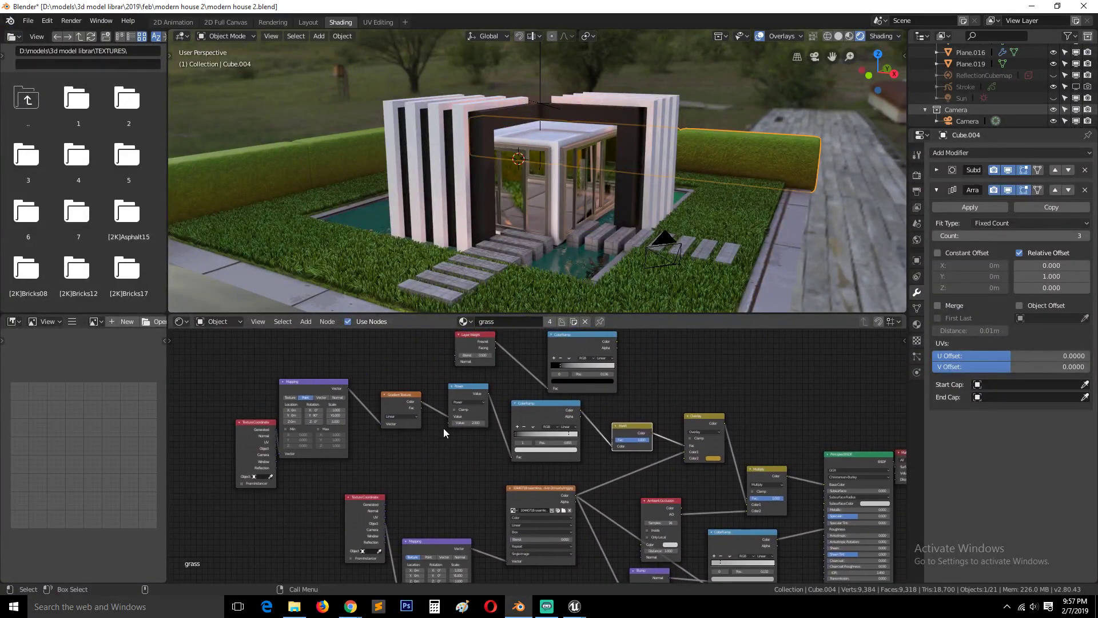
{"action": "middle_click_drag", "start_coordinate": [367, 433], "coordinate": [298, 420]}
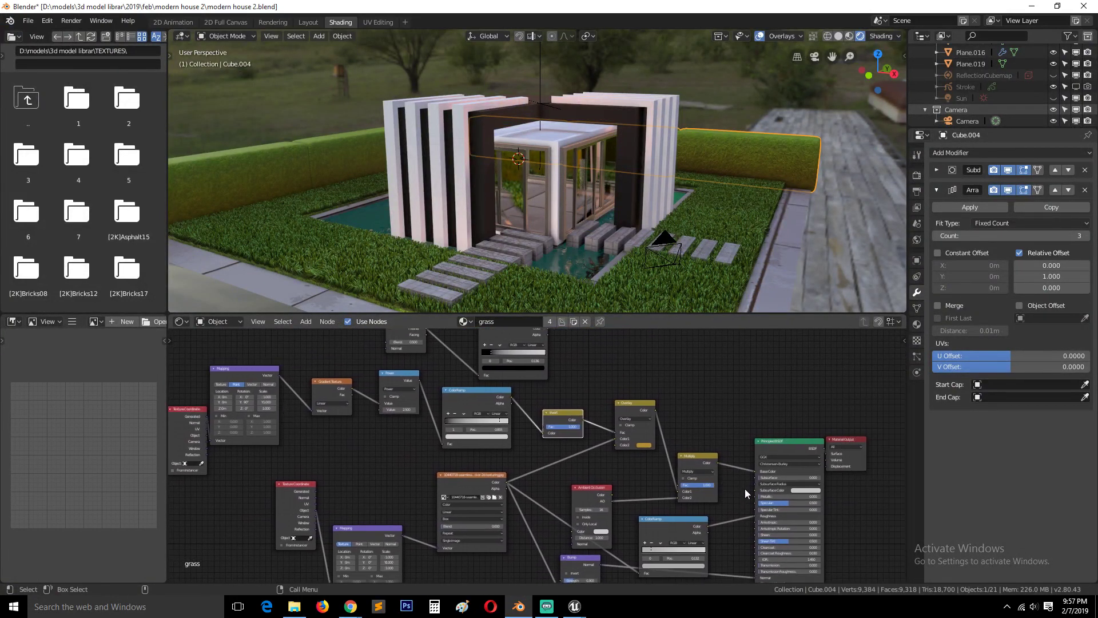
{"action": "middle_click_drag", "start_coordinate": [746, 493], "coordinate": [672, 466]}
{"action": "middle_click_drag", "start_coordinate": [602, 457], "coordinate": [550, 444]}
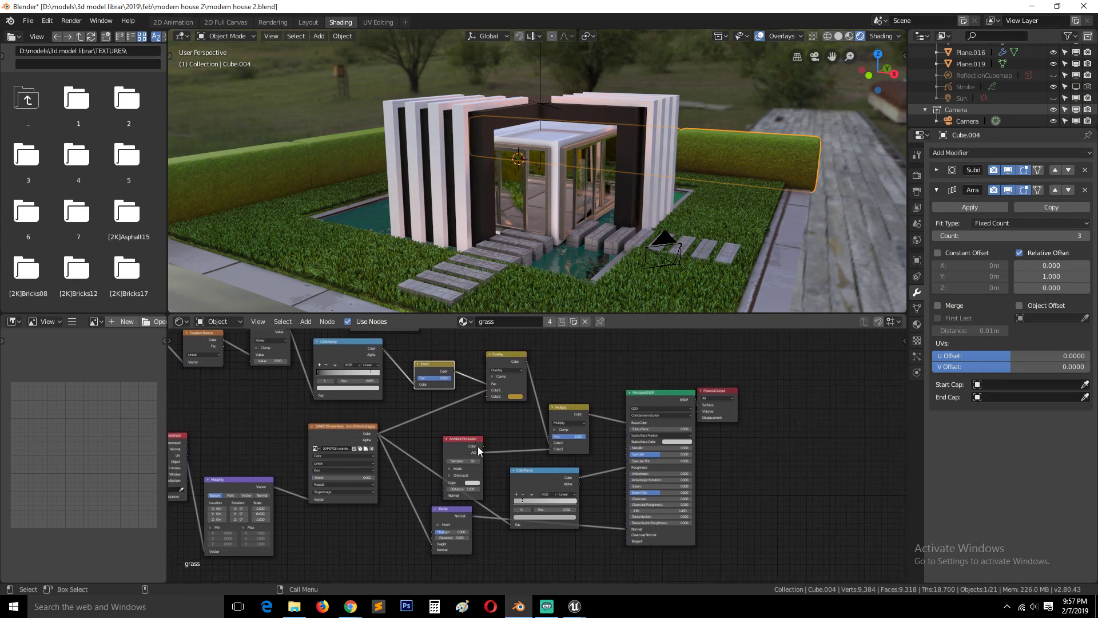
{"action": "scroll", "coordinate": [567, 467], "scroll_direction": "up", "scroll_amount": 2}
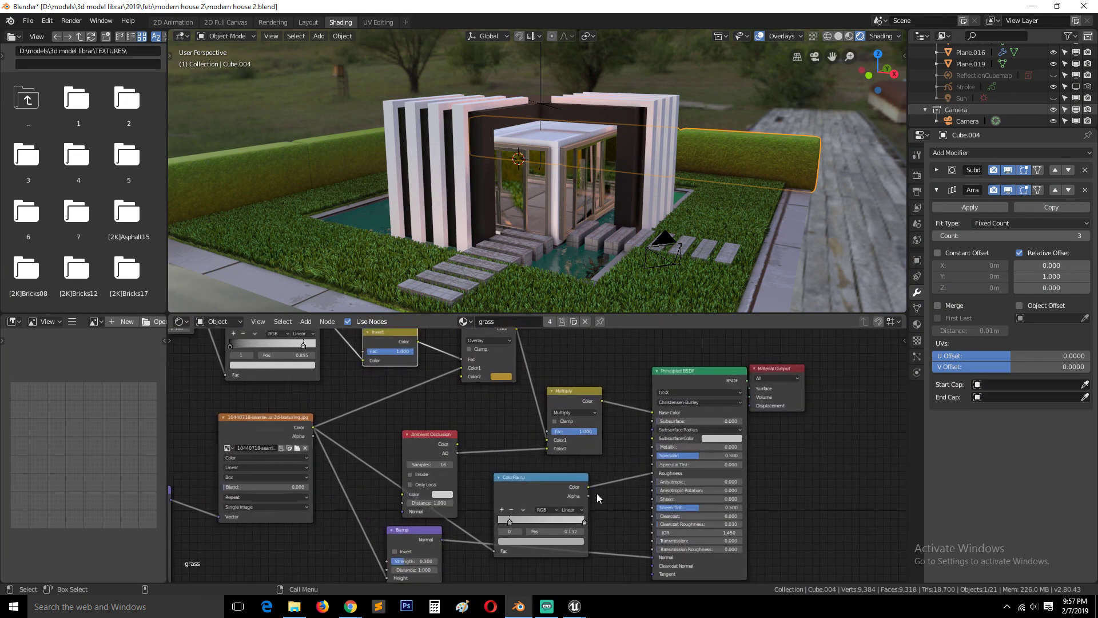
Move the grass material's Material Output node farther away from the Principled BSDF node
{"action": "middle_click_drag", "start_coordinate": [595, 496], "coordinate": [490, 478]}
{"action": "scroll", "coordinate": [537, 456], "scroll_direction": "up", "scroll_amount": 3}
{"action": "middle_click_drag", "start_coordinate": [659, 410], "coordinate": [666, 406]}
{"action": "middle_click_drag", "start_coordinate": [618, 518], "coordinate": [559, 591]}
{"action": "middle_click_drag", "start_coordinate": [585, 408], "coordinate": [547, 385]}
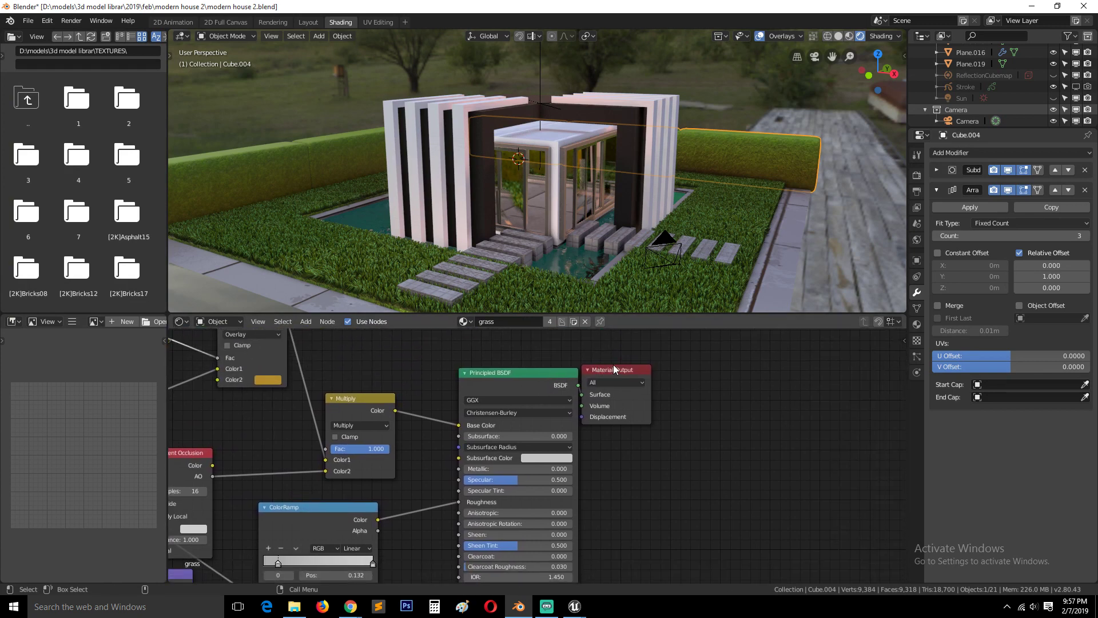
{"action": "left_click_drag", "start_coordinate": [614, 369], "coordinate": [678, 364]}
{"action": "middle_click_drag", "start_coordinate": [678, 364], "coordinate": [696, 342]}
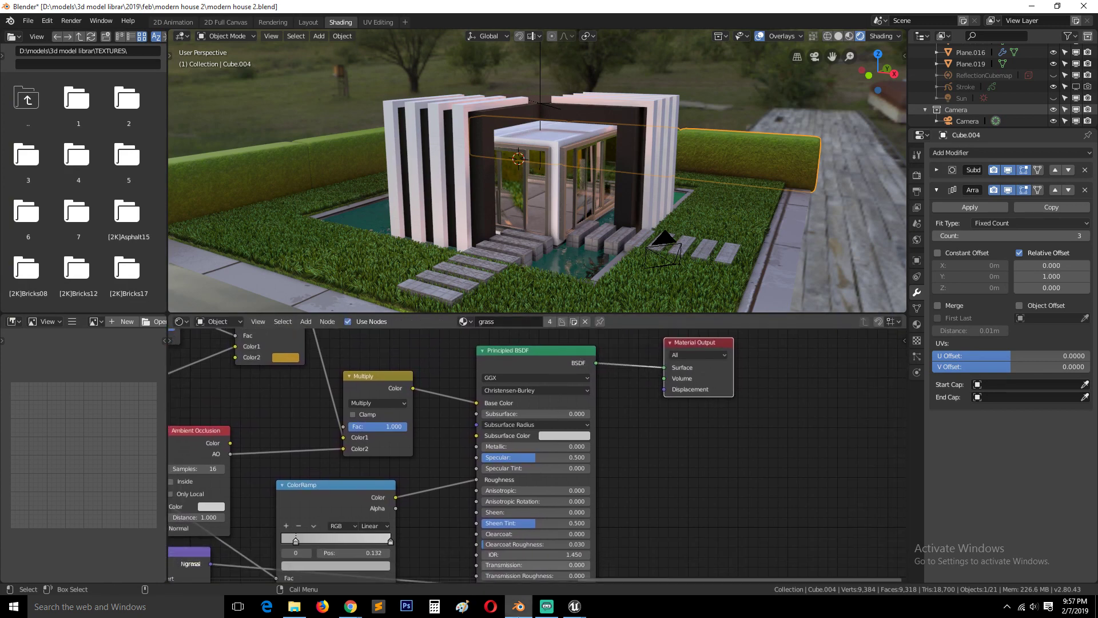
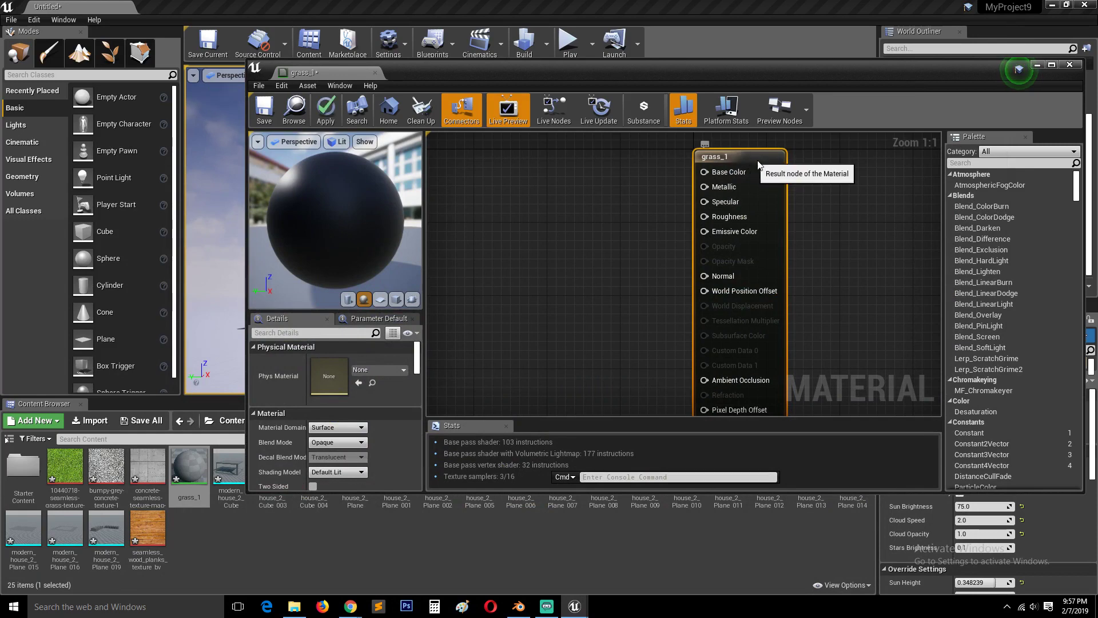
Move the grass_1 result node farther from the empty graph area to make room for texture nodes
{"action": "left_click_drag", "start_coordinate": [749, 155], "coordinate": [859, 156]}
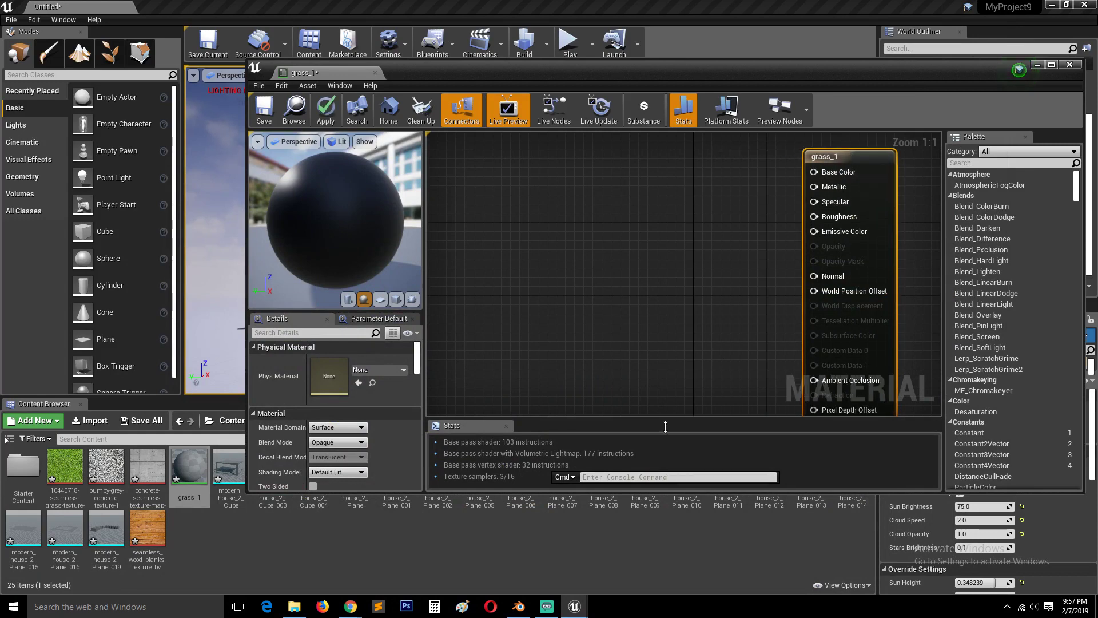
Switch to Blender and examine the grass material's image texture node with its mapping input and its connections toward the Principled BSDF
{"action": "left_click", "coordinate": [519, 606]}
{"action": "middle_click_drag", "start_coordinate": [620, 402], "coordinate": [757, 412]}
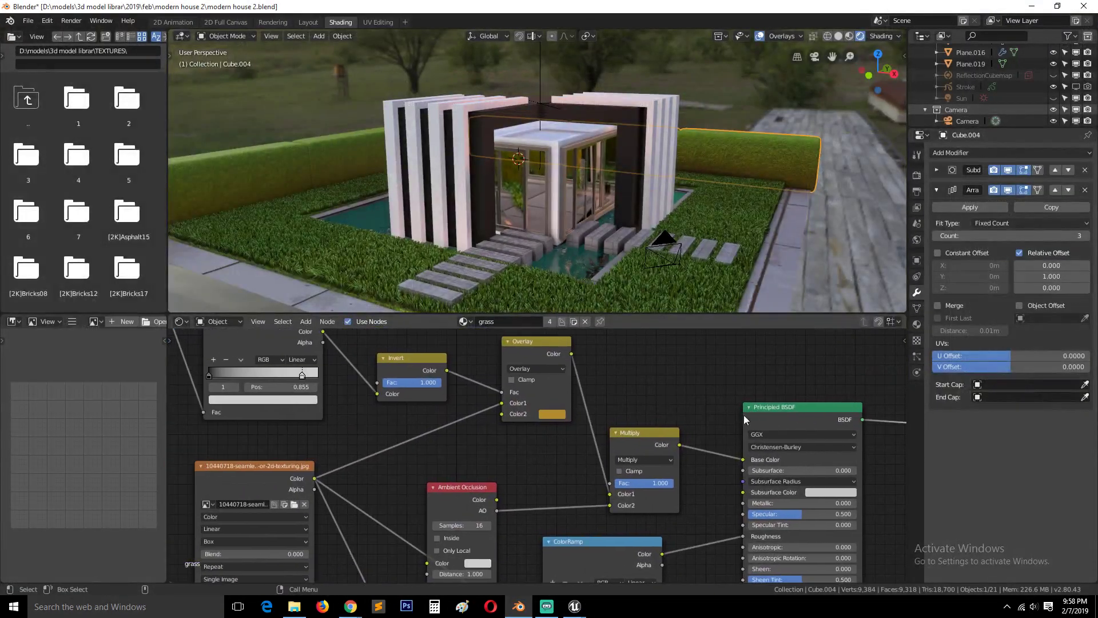
{"action": "scroll", "coordinate": [525, 405], "scroll_direction": "down", "scroll_amount": 5}
{"action": "middle_click_drag", "start_coordinate": [369, 423], "coordinate": [482, 467]}
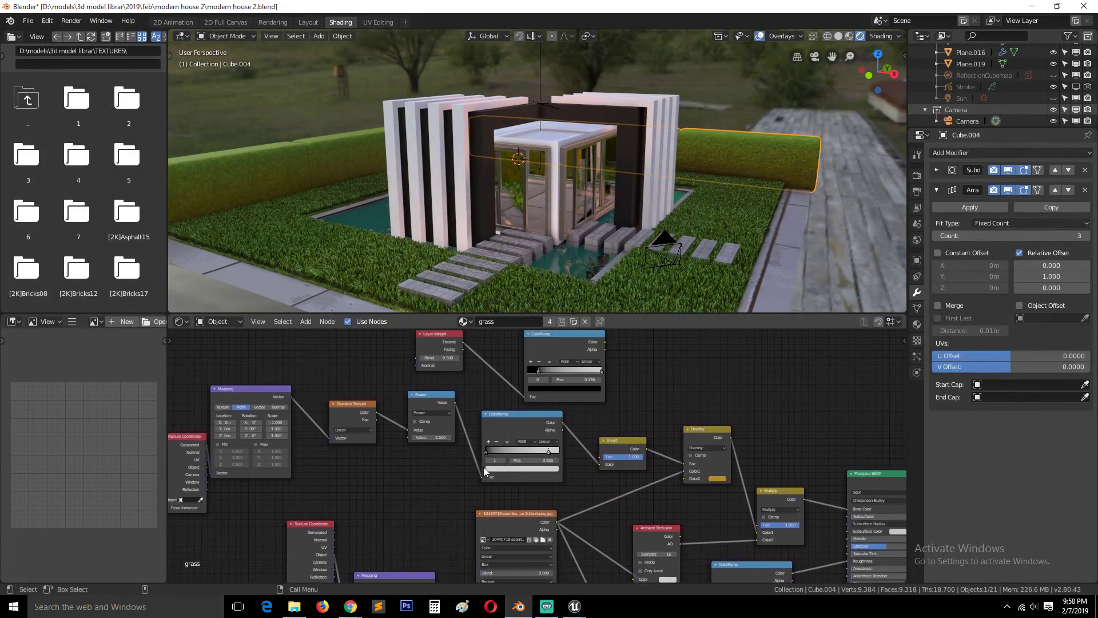
{"action": "middle_click_drag", "start_coordinate": [547, 412], "coordinate": [520, 362]}
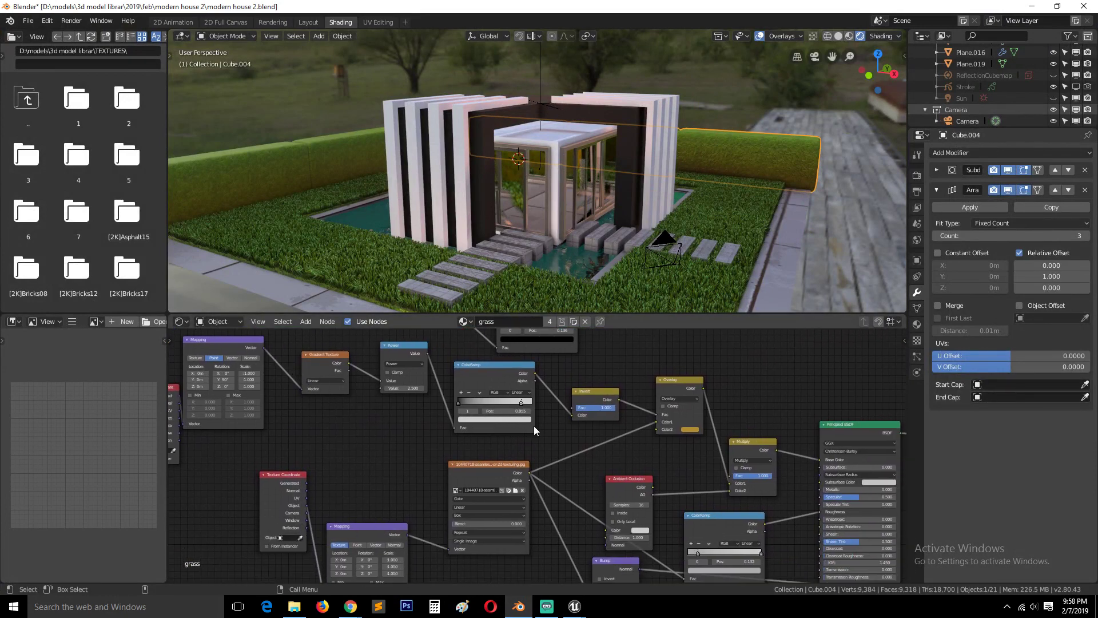
{"action": "middle_click_drag", "start_coordinate": [493, 517], "coordinate": [551, 440]}
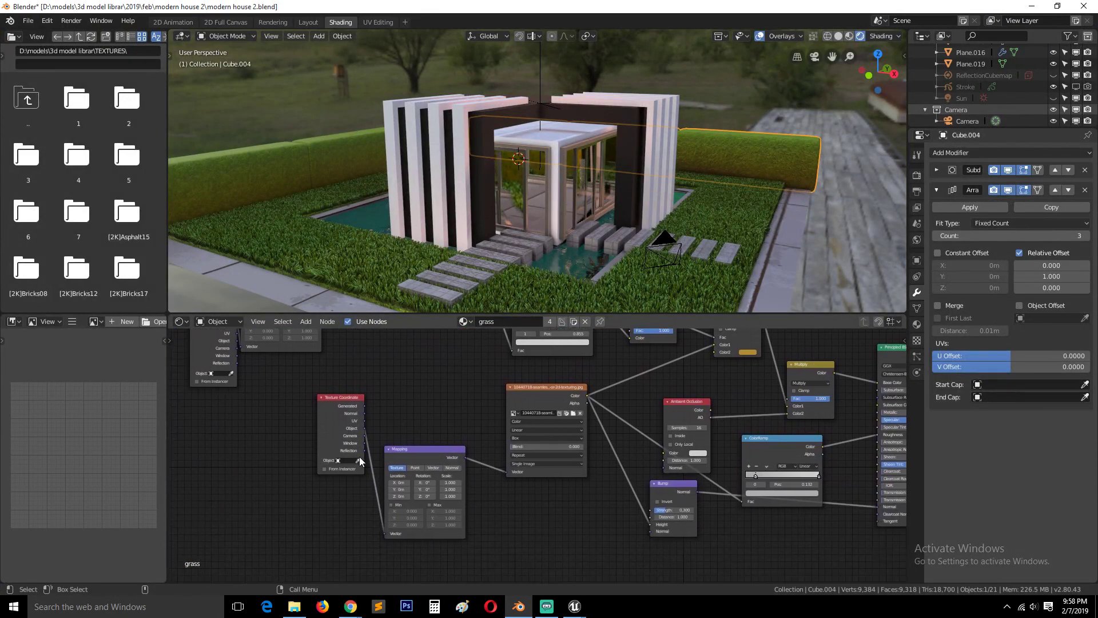
{"action": "left_click", "coordinate": [522, 397]}
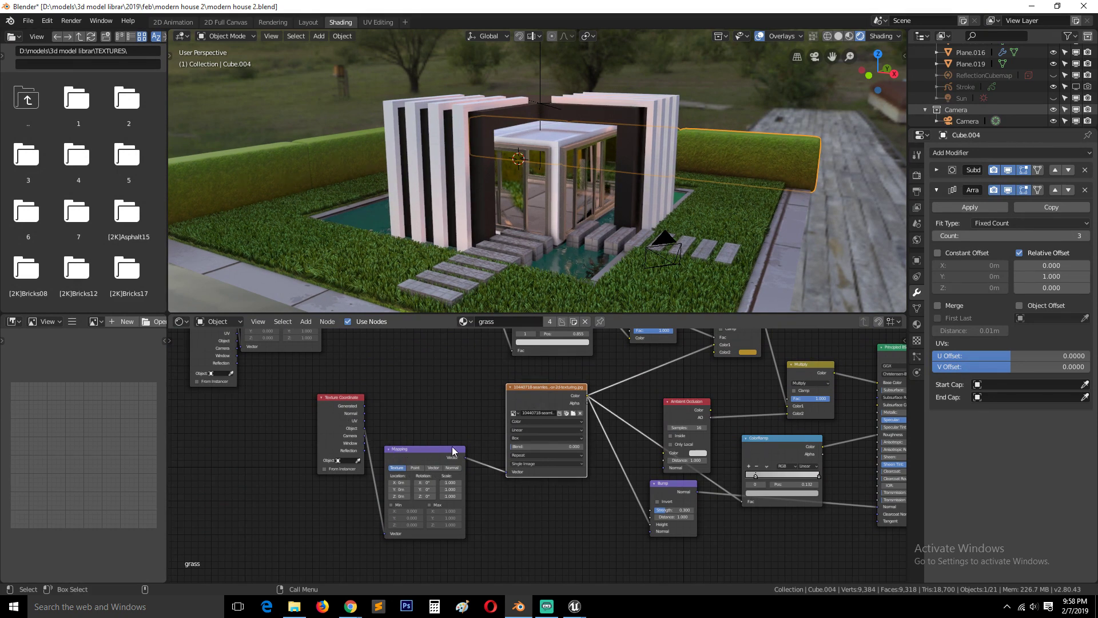
{"action": "middle_click_drag", "start_coordinate": [545, 410], "coordinate": [425, 430]}
{"action": "middle_click_drag", "start_coordinate": [555, 396], "coordinate": [476, 441]}
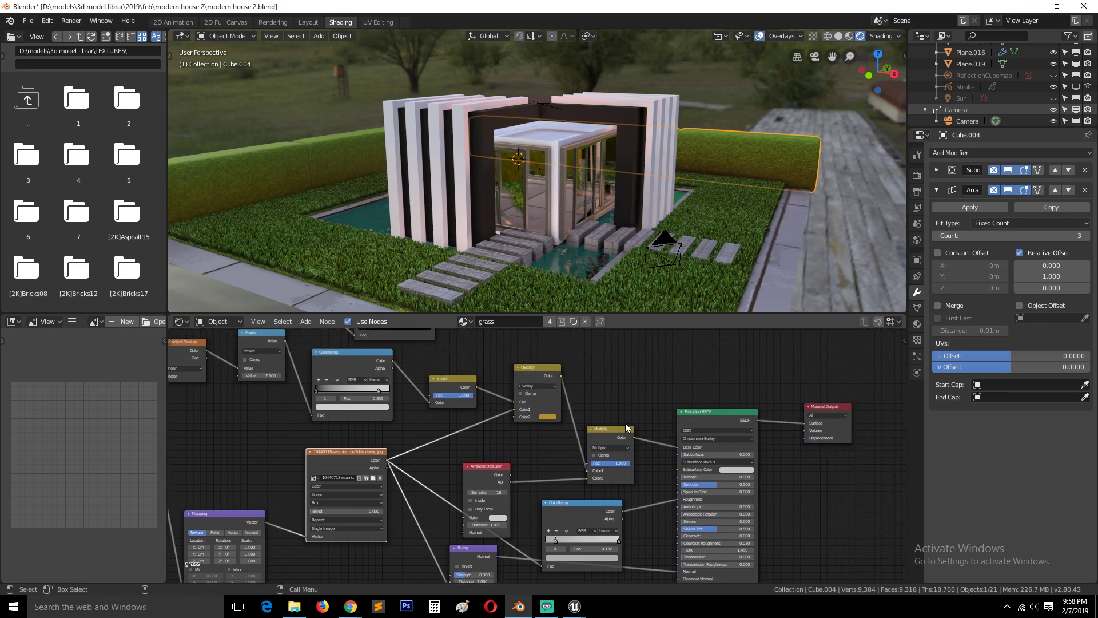
Examine the grass material's gradient branch, from its mapping through the Power, ColorRamp and Invert nodes to the Overlay node
{"action": "middle_click_drag", "start_coordinate": [708, 426], "coordinate": [863, 460]}
{"action": "scroll", "coordinate": [836, 176], "scroll_direction": "up", "scroll_amount": 5}
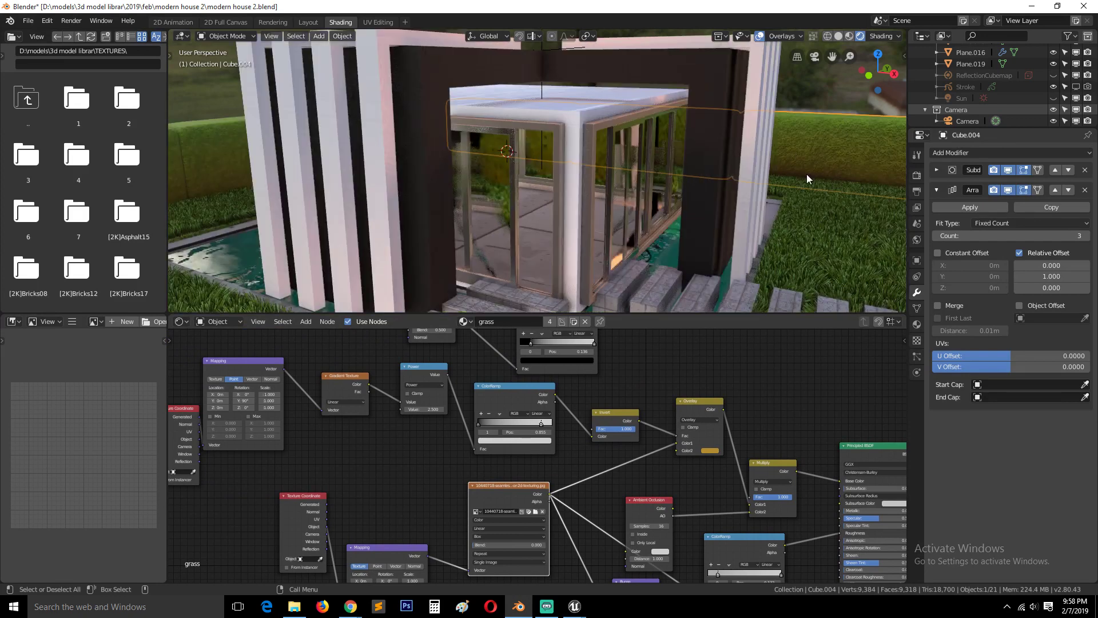
{"action": "middle_click_drag", "start_coordinate": [495, 365], "coordinate": [605, 410]}
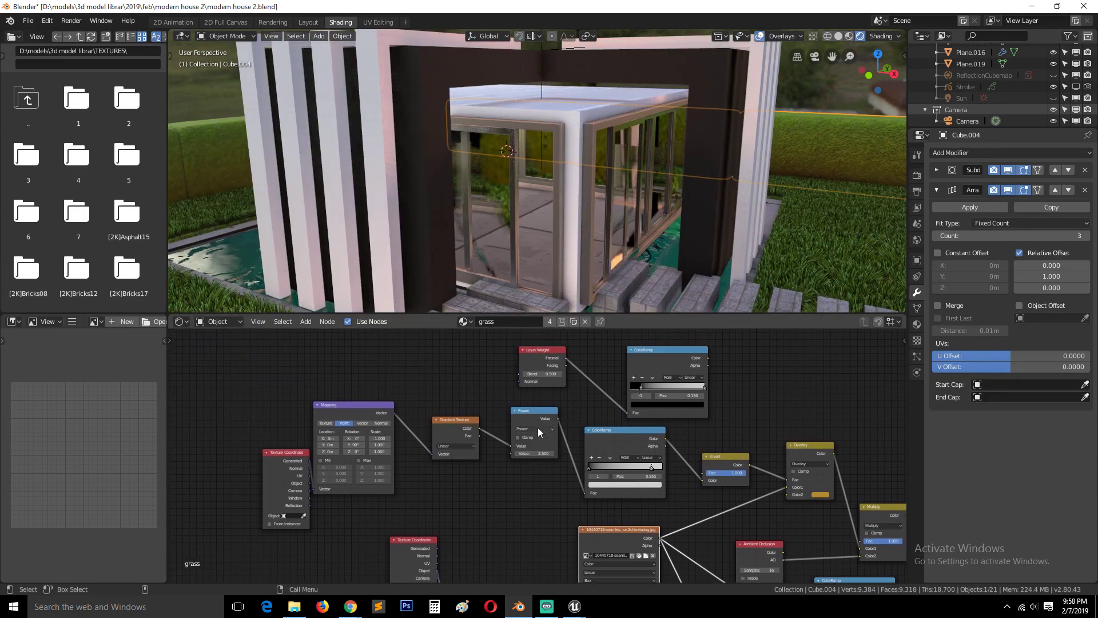
{"action": "middle_click_drag", "start_coordinate": [667, 473], "coordinate": [608, 464]}
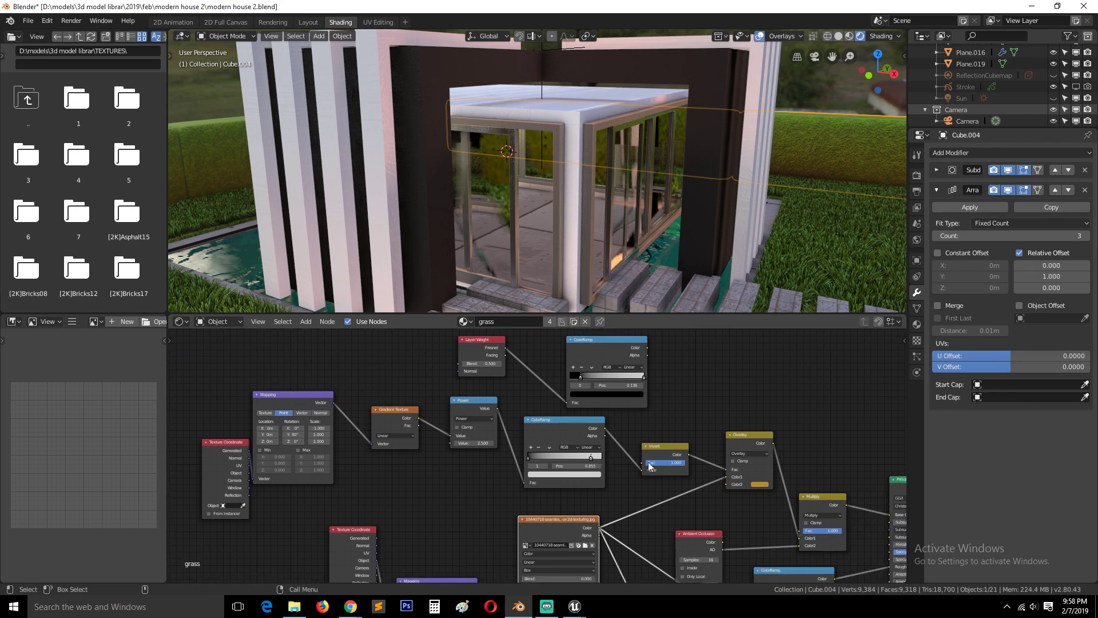
{"action": "middle_click_drag", "start_coordinate": [742, 472], "coordinate": [678, 466]}
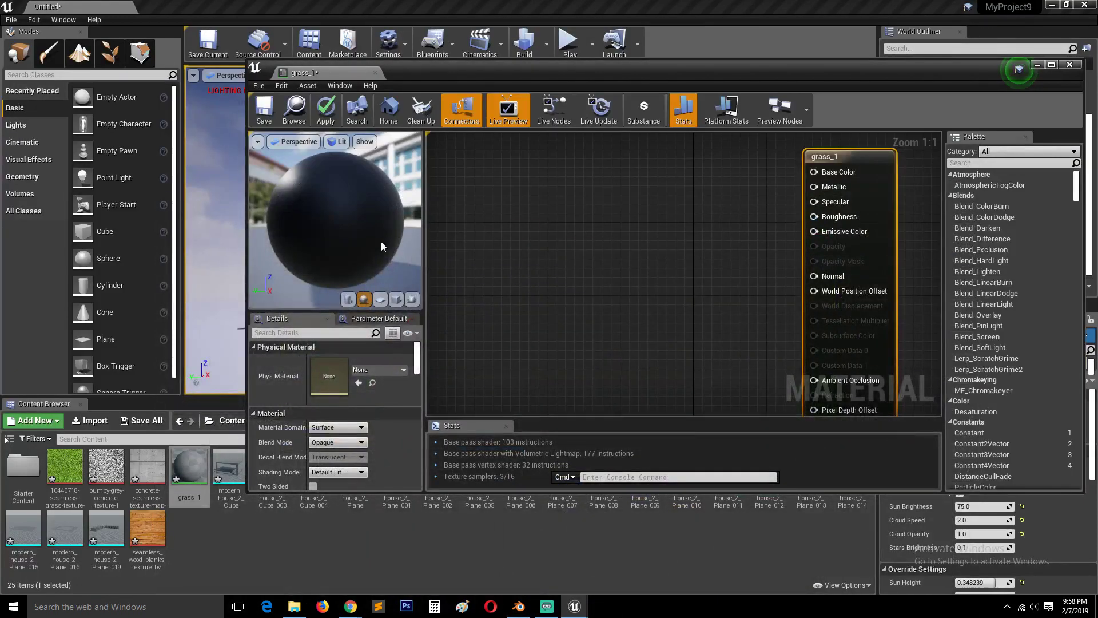
Switch to Unreal Engine, add the seamless grass texture to the grass_1 graph as a Texture Sample, and connect its RGB output to Base Color
{"action": "left_click", "coordinate": [64, 469]}
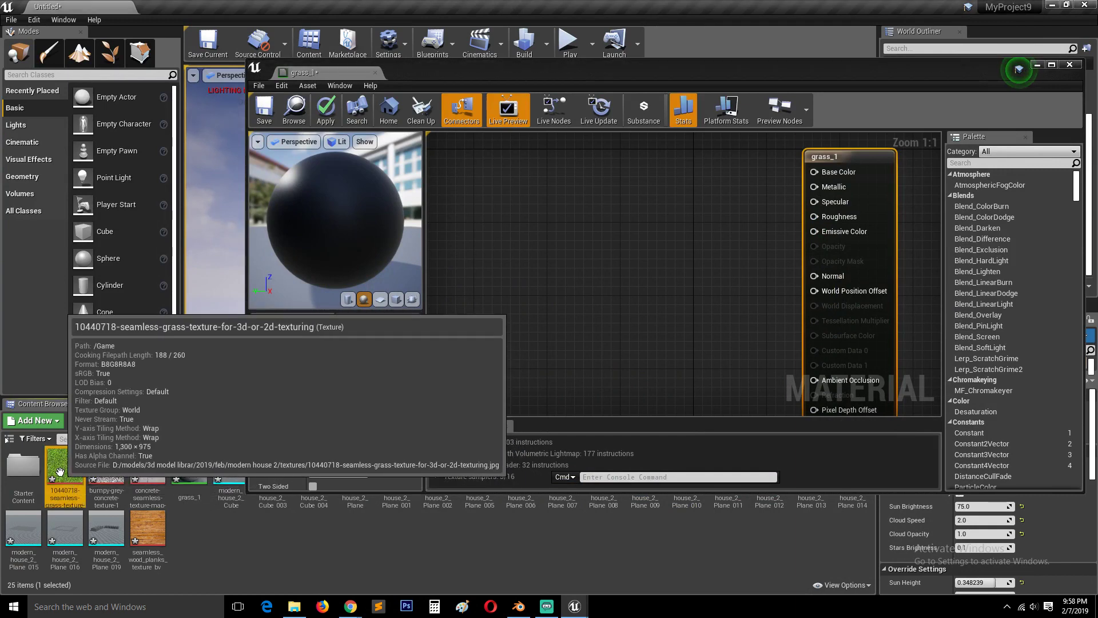
{"action": "left_click_drag", "start_coordinate": [63, 468], "coordinate": [504, 176]}
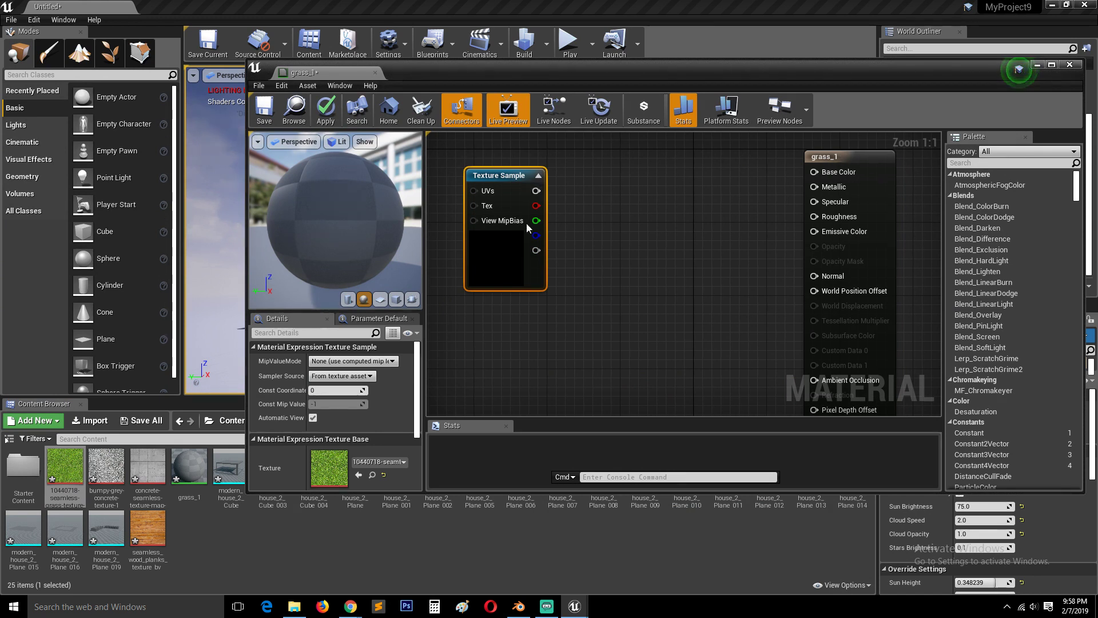
{"action": "left_click_drag", "start_coordinate": [536, 191], "coordinate": [814, 172]}
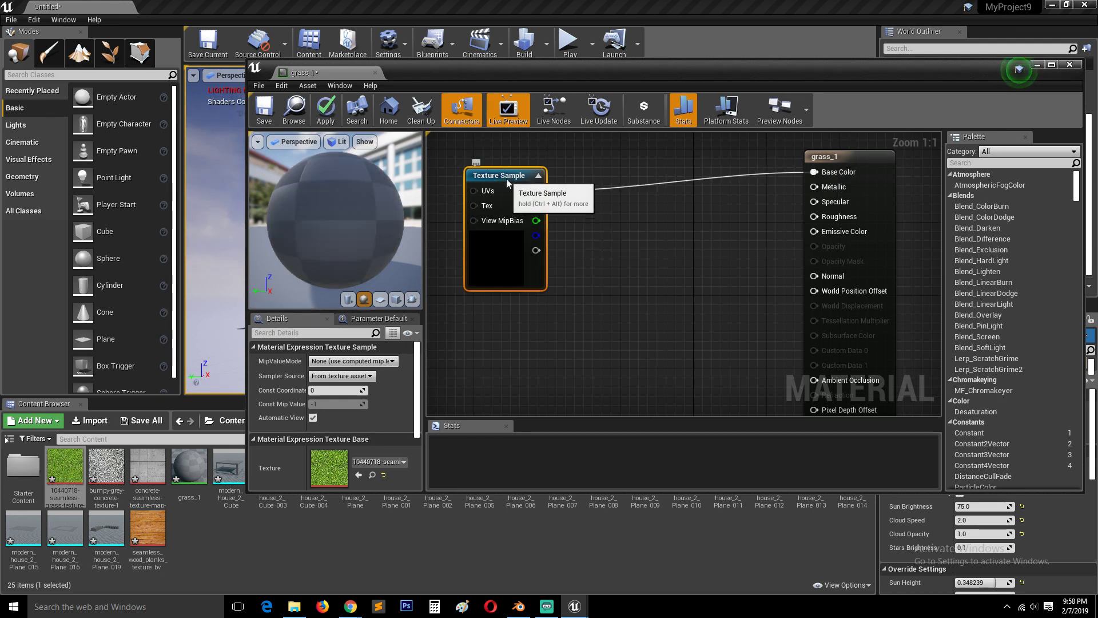
{"action": "left_click_drag", "start_coordinate": [507, 181], "coordinate": [580, 162]}
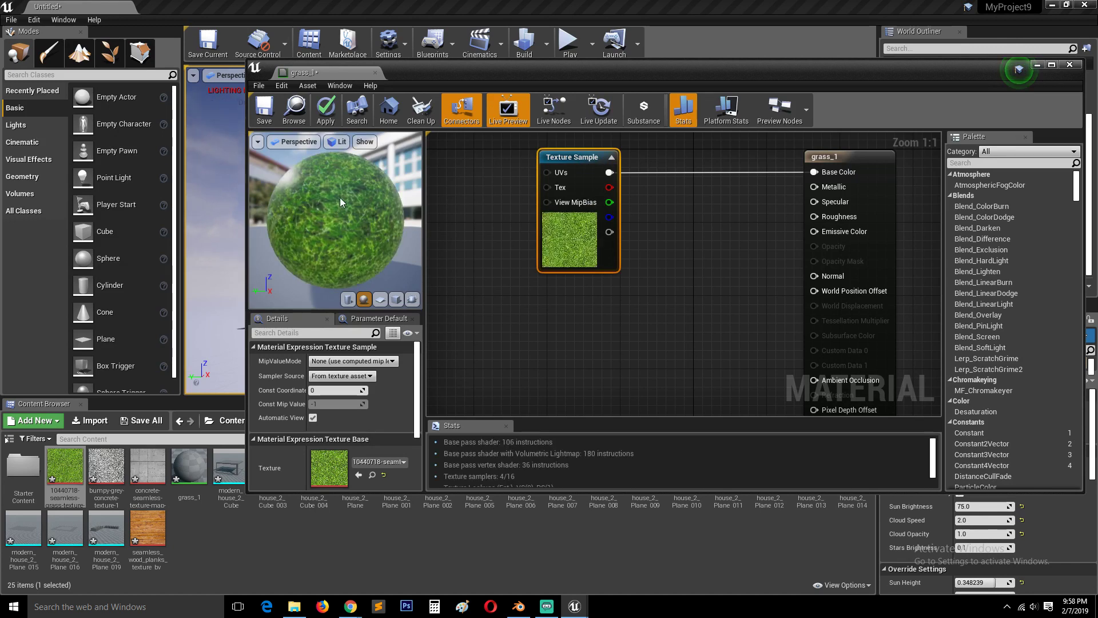
Check the grass on the preview sphere, save the grass_1 material and minimize its editor
{"action": "scroll", "coordinate": [537, 243], "scroll_direction": "down", "scroll_amount": 3}
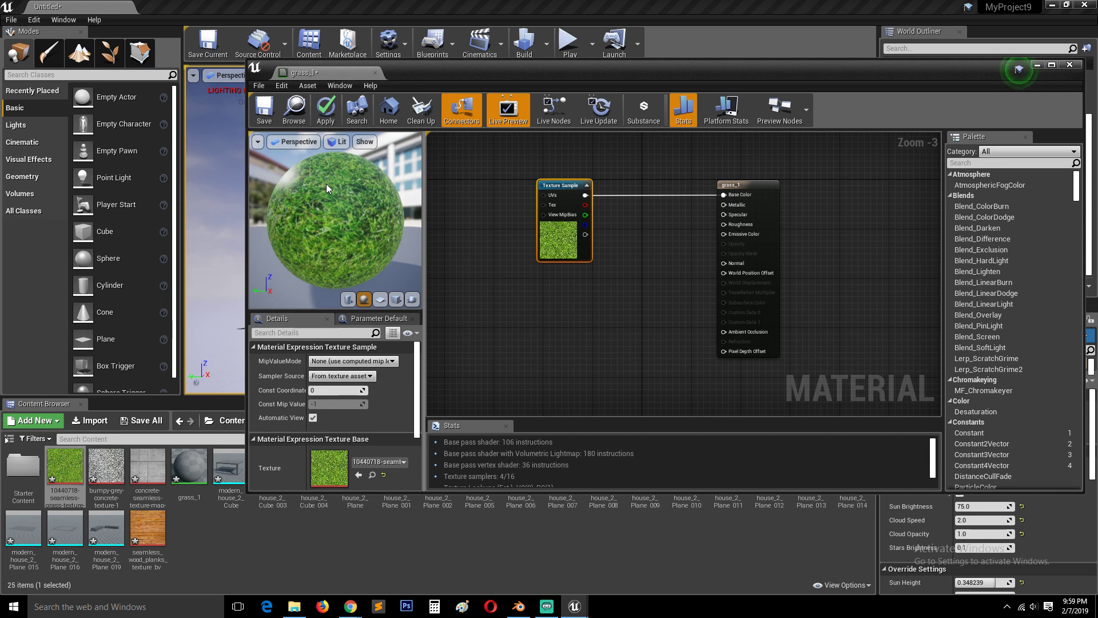
{"action": "left_click_drag", "start_coordinate": [326, 183], "coordinate": [360, 186]}
{"action": "left_click_drag", "start_coordinate": [631, 73], "coordinate": [658, 122]}
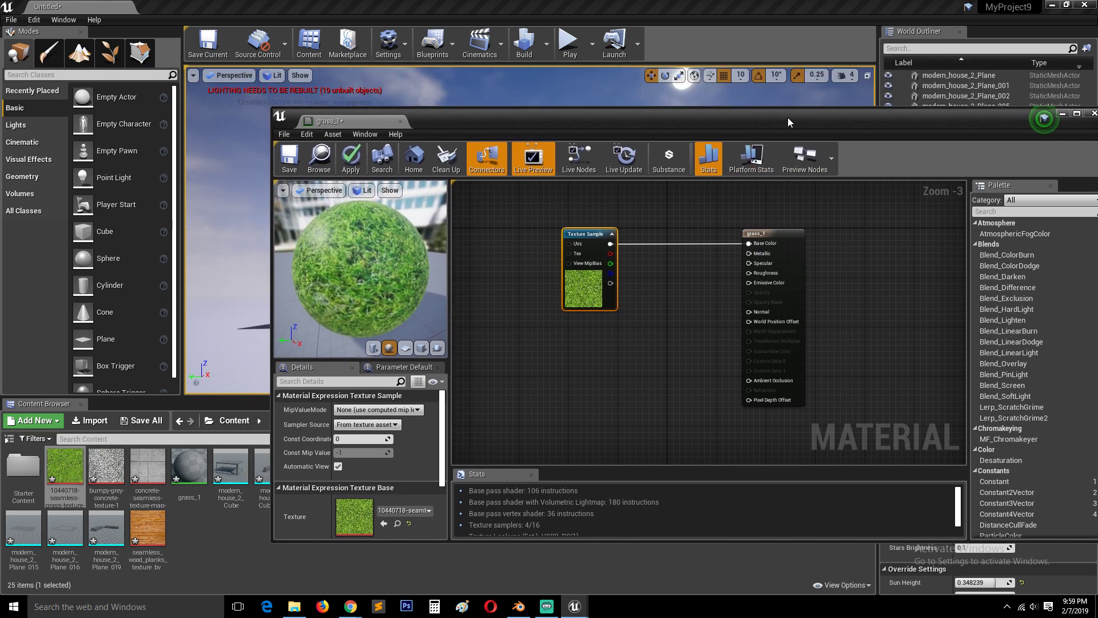
{"action": "left_click", "coordinate": [292, 163]}
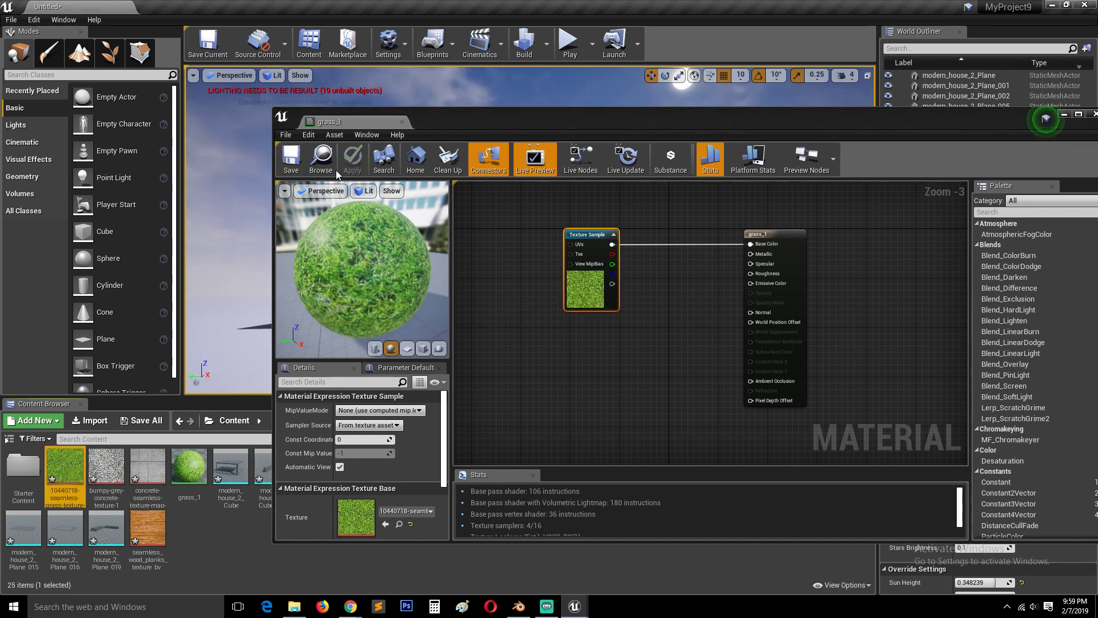
{"action": "left_click", "coordinate": [1065, 115]}
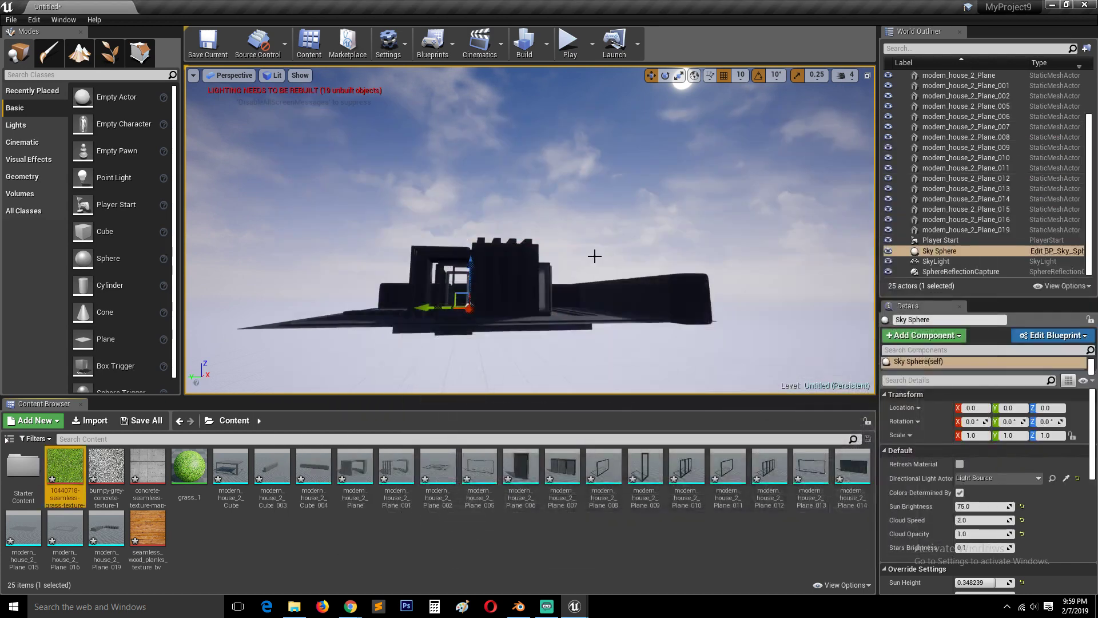
Apply the grass_1 material to the long hedge facing the view beside the house
{"action": "left_click_drag", "start_coordinate": [593, 255], "coordinate": [475, 275], "text": "alt"}
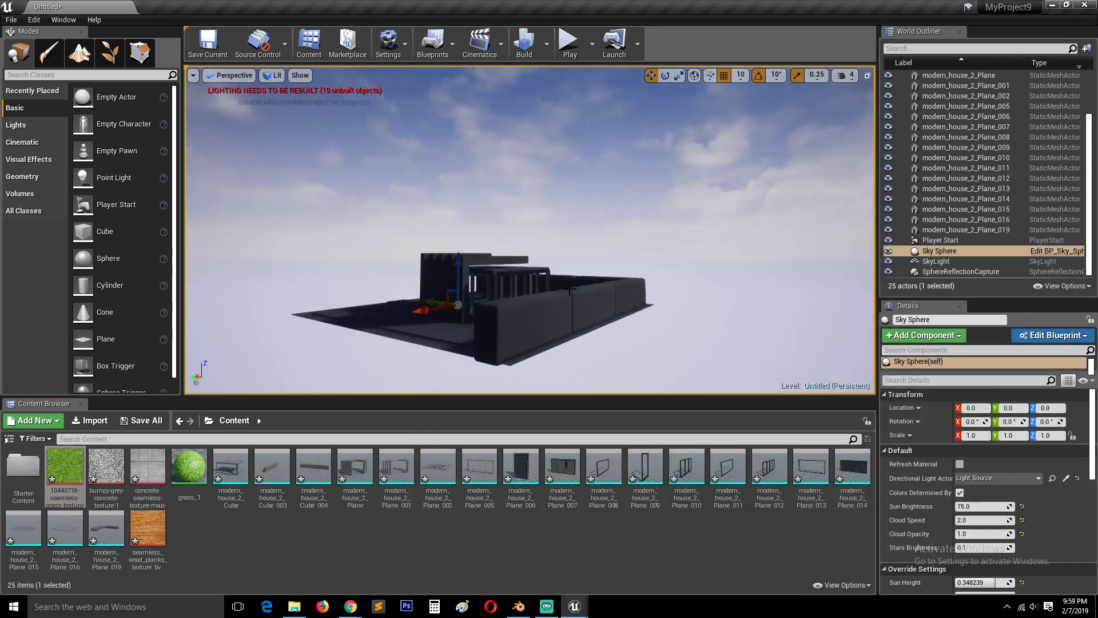
{"action": "left_click", "coordinate": [234, 516]}
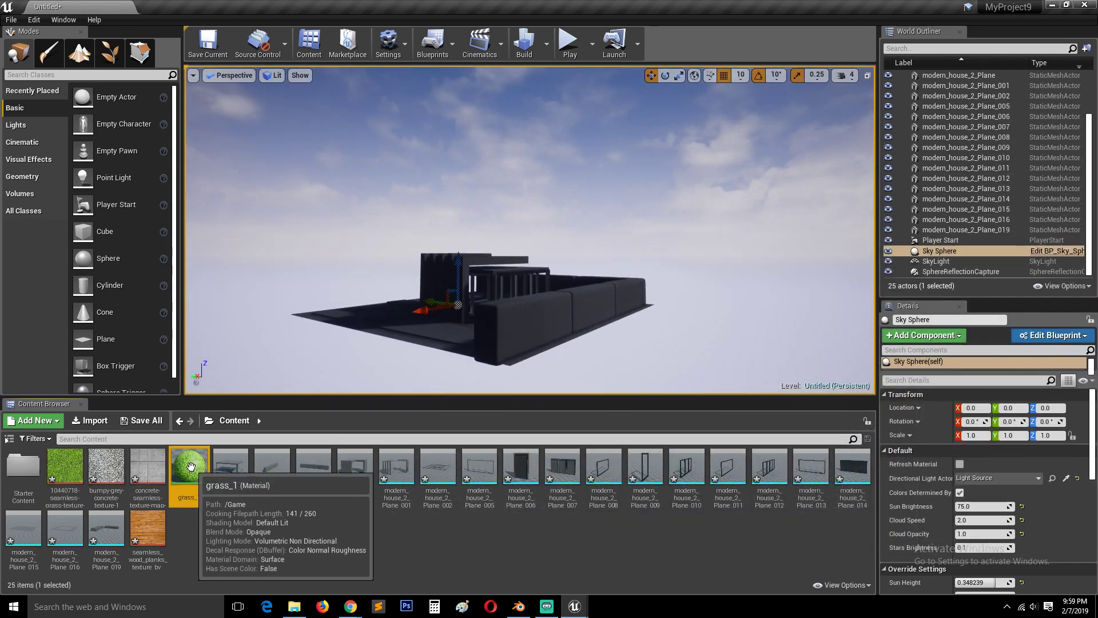
{"action": "left_click_drag", "start_coordinate": [189, 466], "coordinate": [533, 364]}
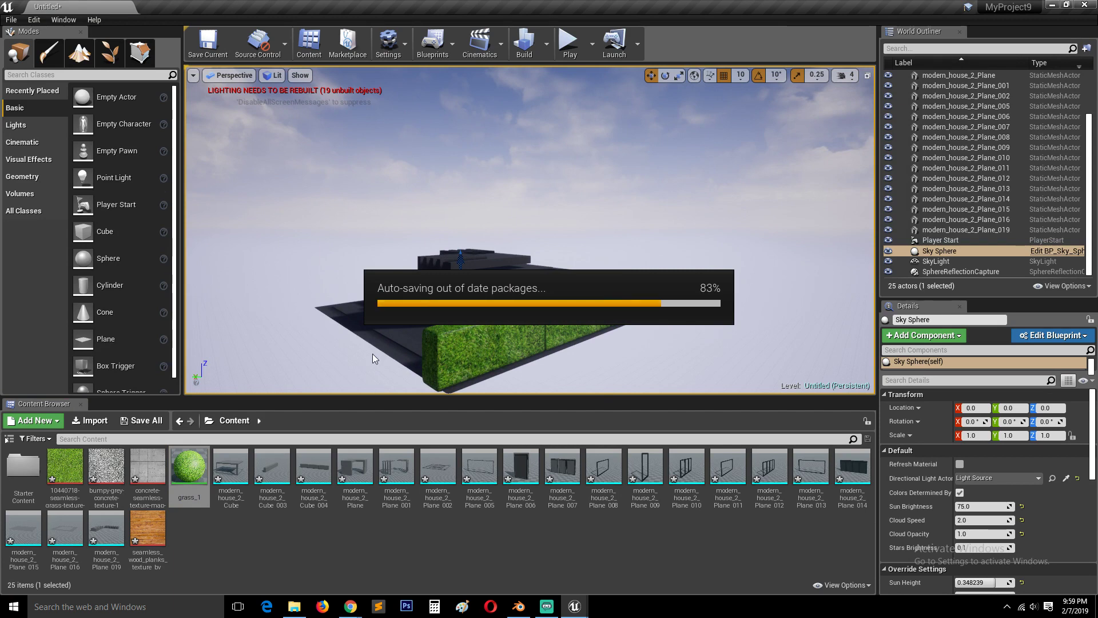
{"action": "left_click", "coordinate": [332, 577]}
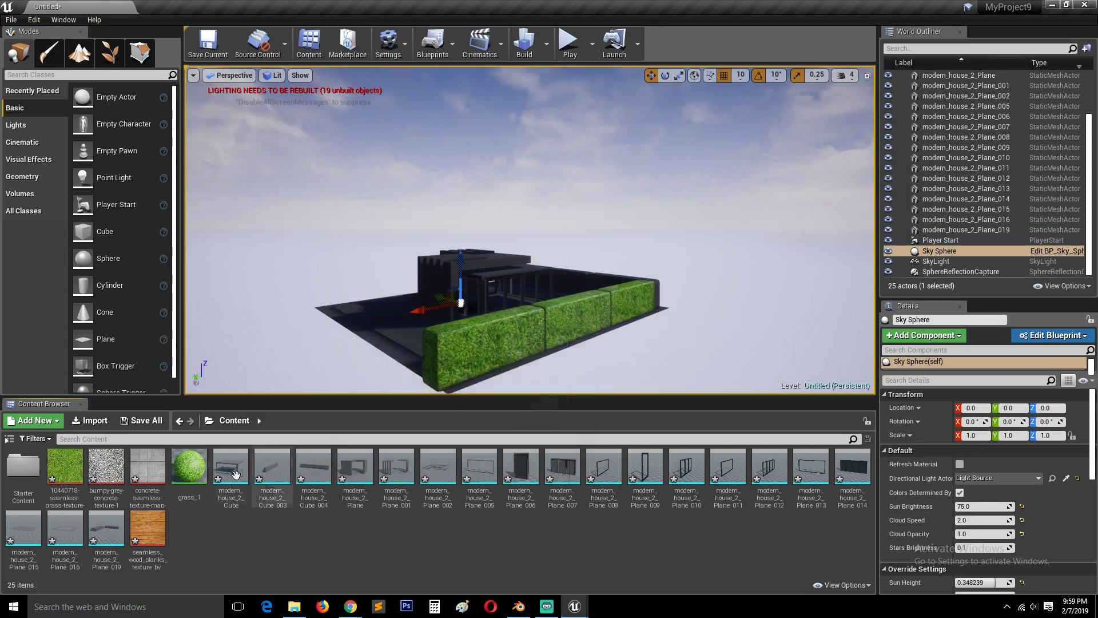
Create a material instance of grass_1 named grass_copy_1 and apply it to the grass-covered hedge
{"action": "right_click", "coordinate": [185, 465]}
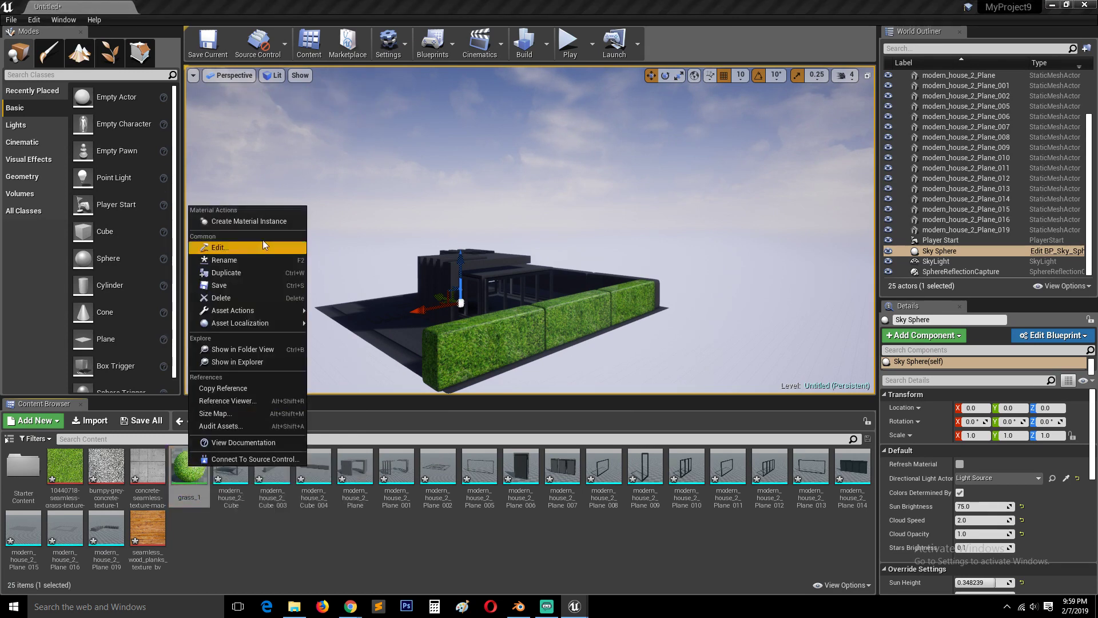
{"action": "left_click", "coordinate": [263, 222]}
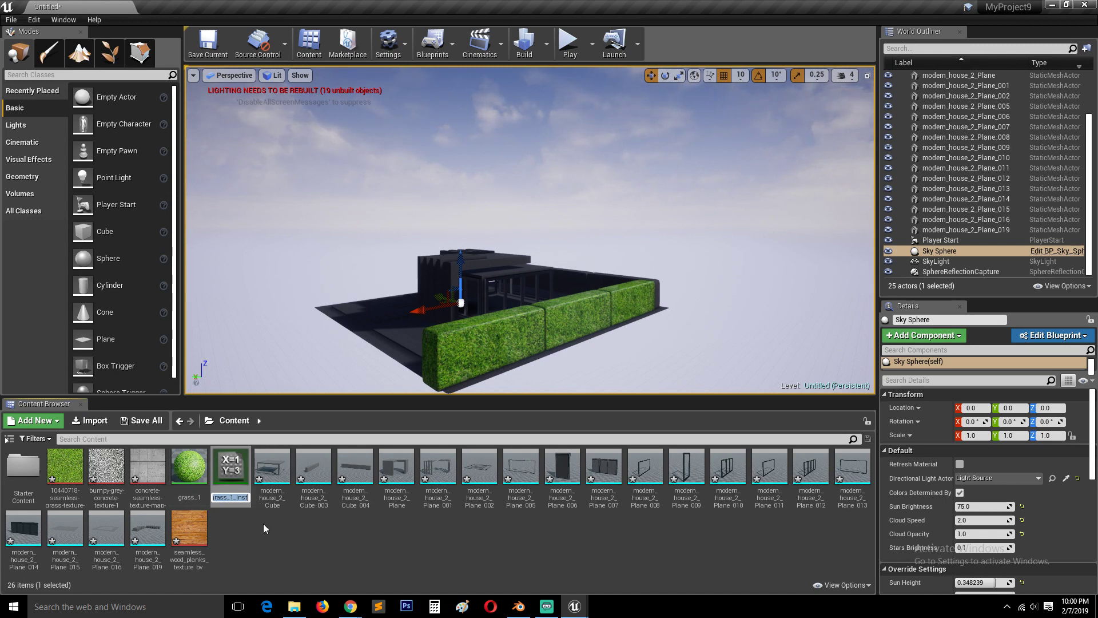
{"action": "type", "text": "gr"}
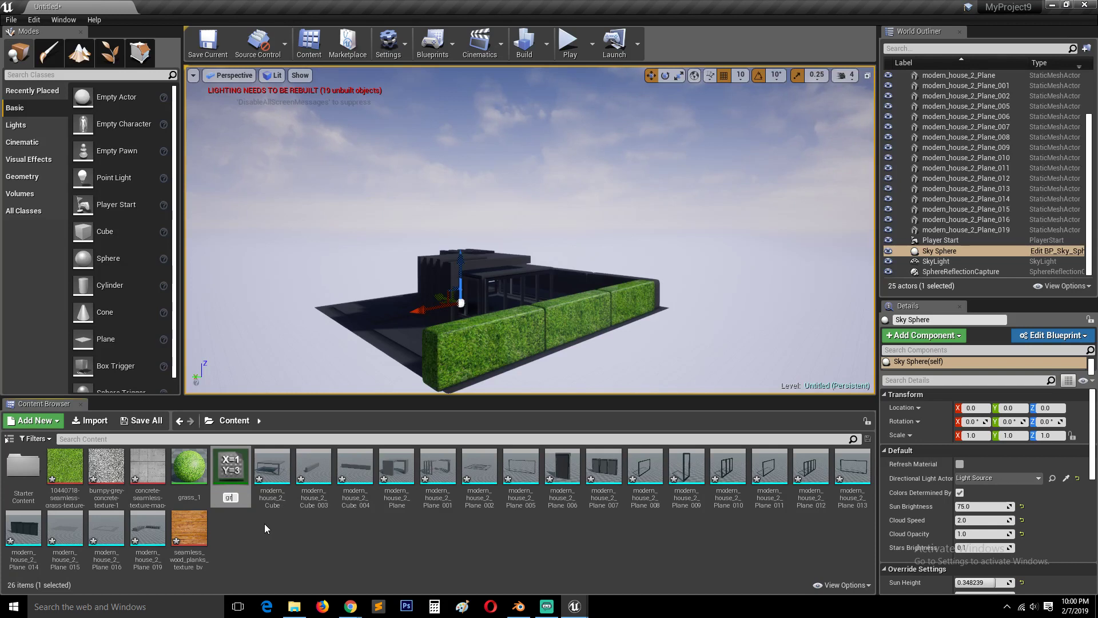
{"action": "type", "text": "ass_c"}
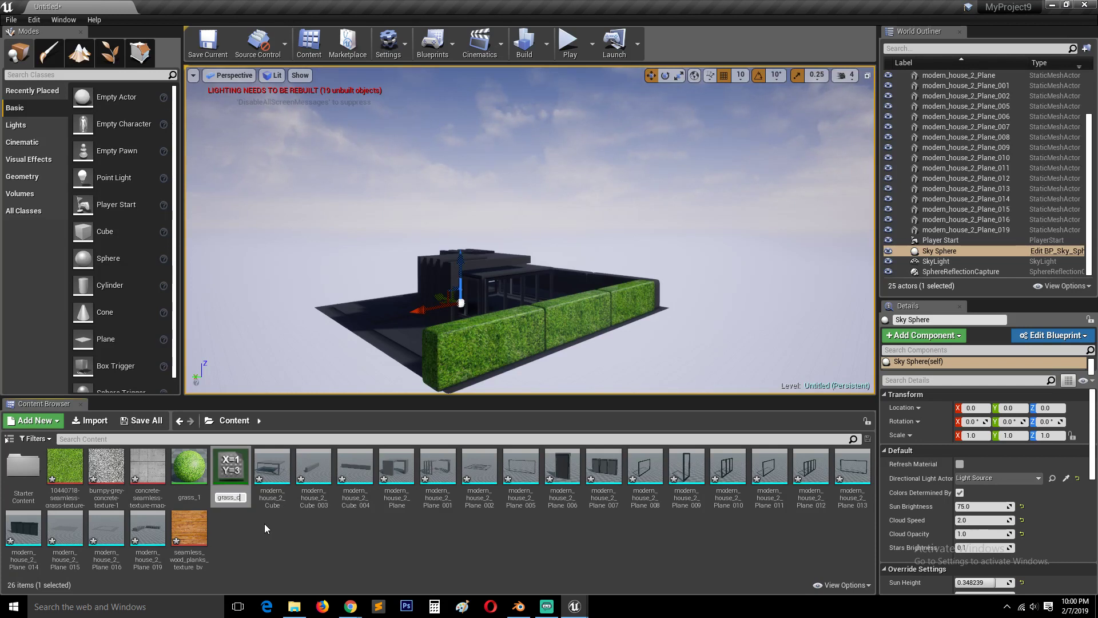
{"action": "type", "text": "opy_1"}
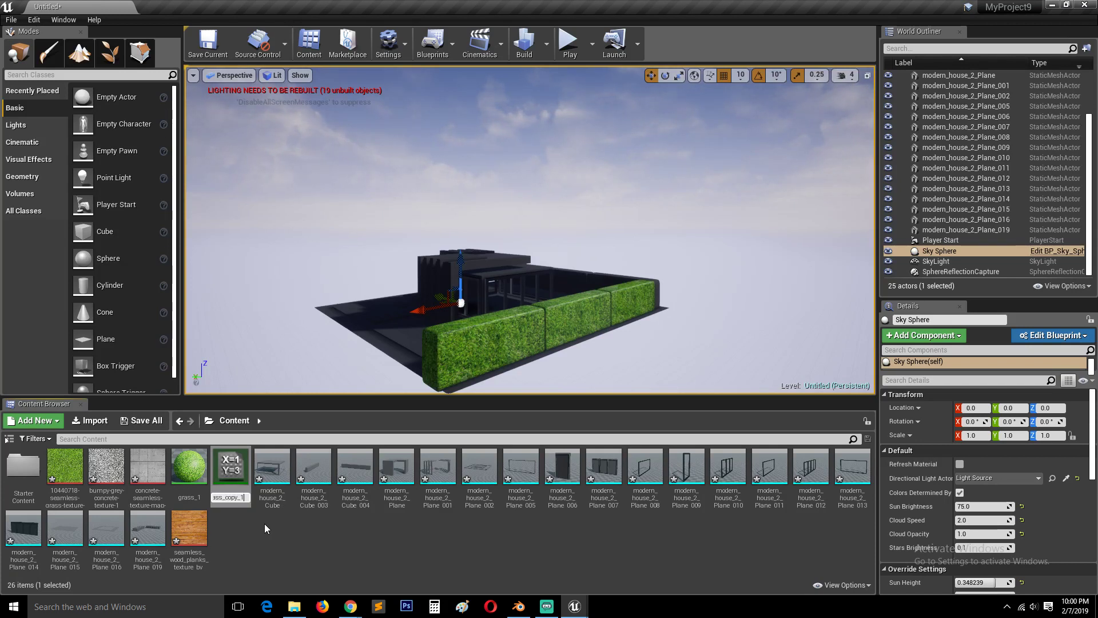
{"action": "key", "text": "Return"}
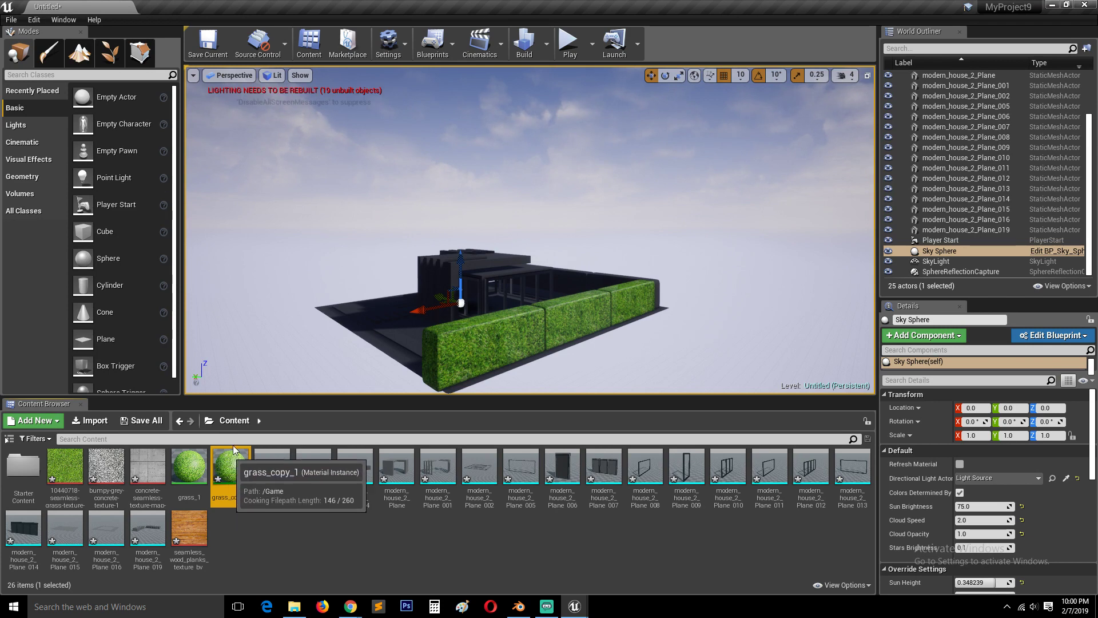
{"action": "left_click_drag", "start_coordinate": [231, 467], "coordinate": [490, 343]}
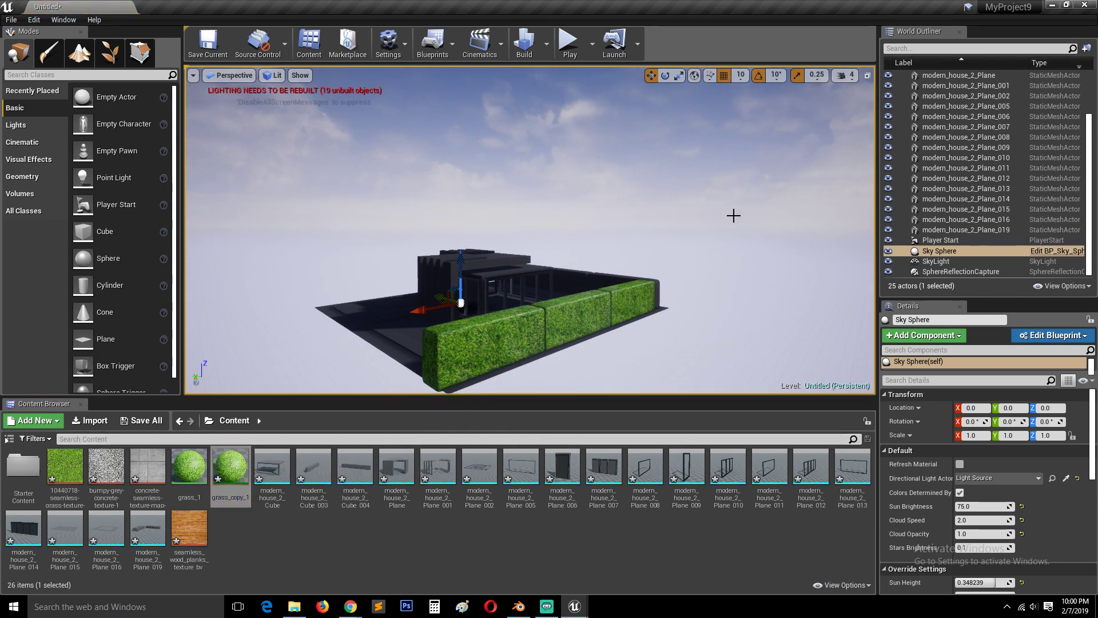
Create another material instance of grass_1 named copy_2, and apply the grass_1 material to the remaining dark hedge
{"action": "left_click_drag", "start_coordinate": [734, 215], "coordinate": [449, 462], "text": "alt"}
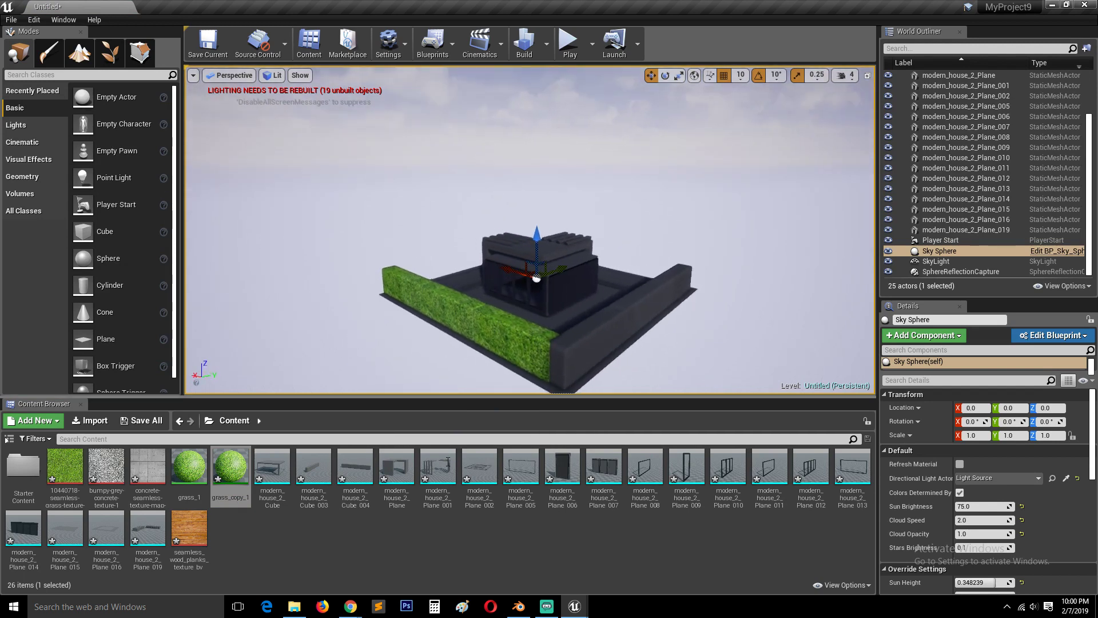
{"action": "right_click", "coordinate": [234, 469]}
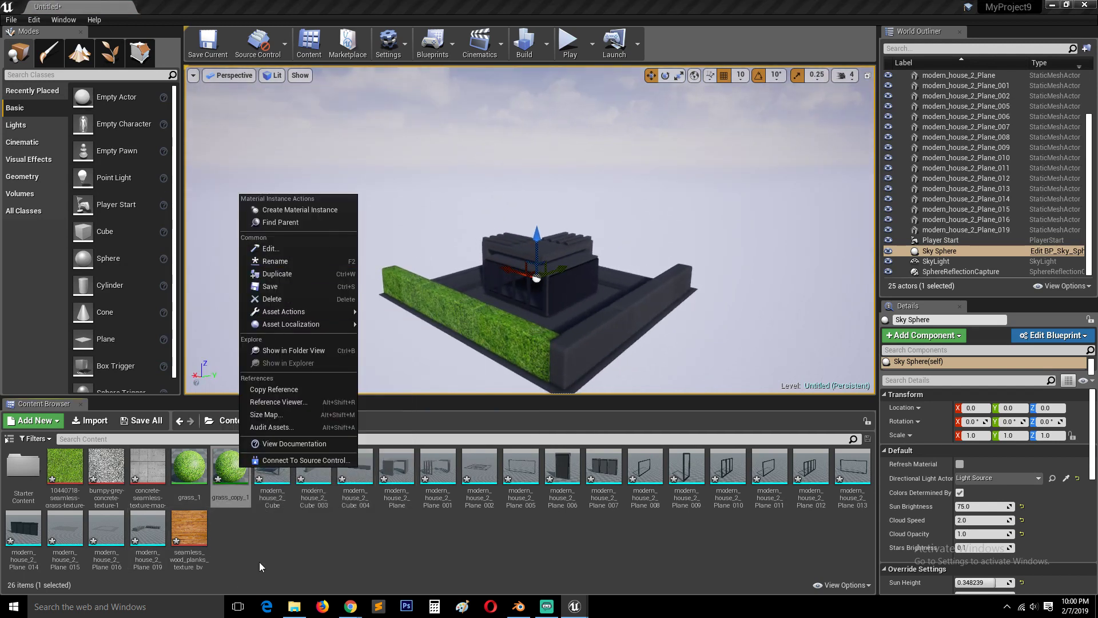
{"action": "right_click", "coordinate": [189, 472]}
{"action": "right_click", "coordinate": [187, 469]}
{"action": "left_click", "coordinate": [267, 222]}
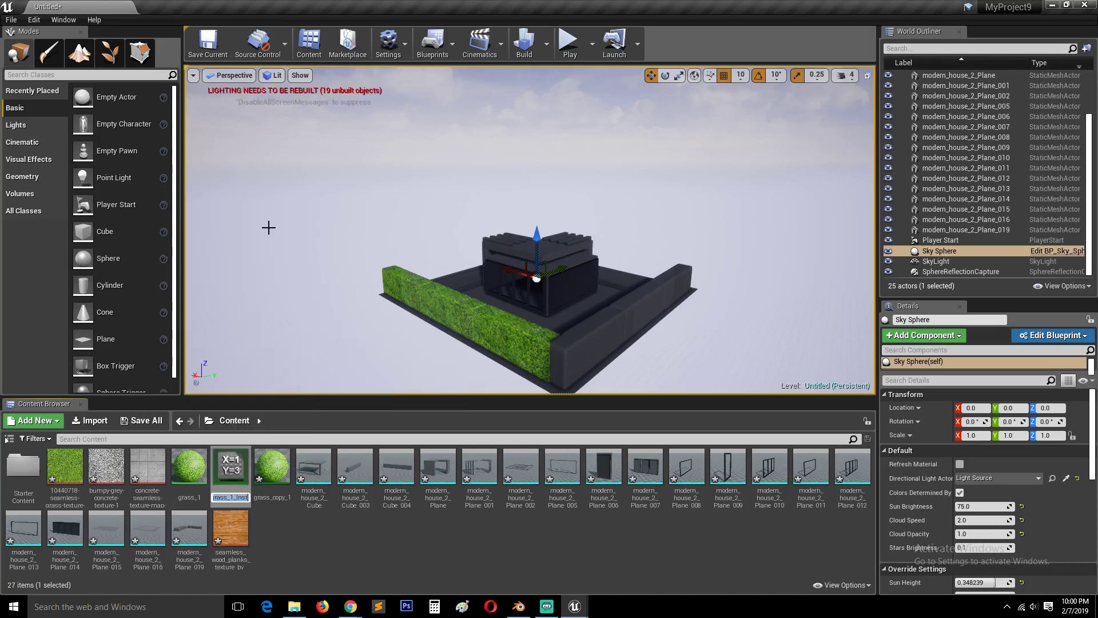
{"action": "type", "text": "copy_2"}
{"action": "key", "text": "Return"}
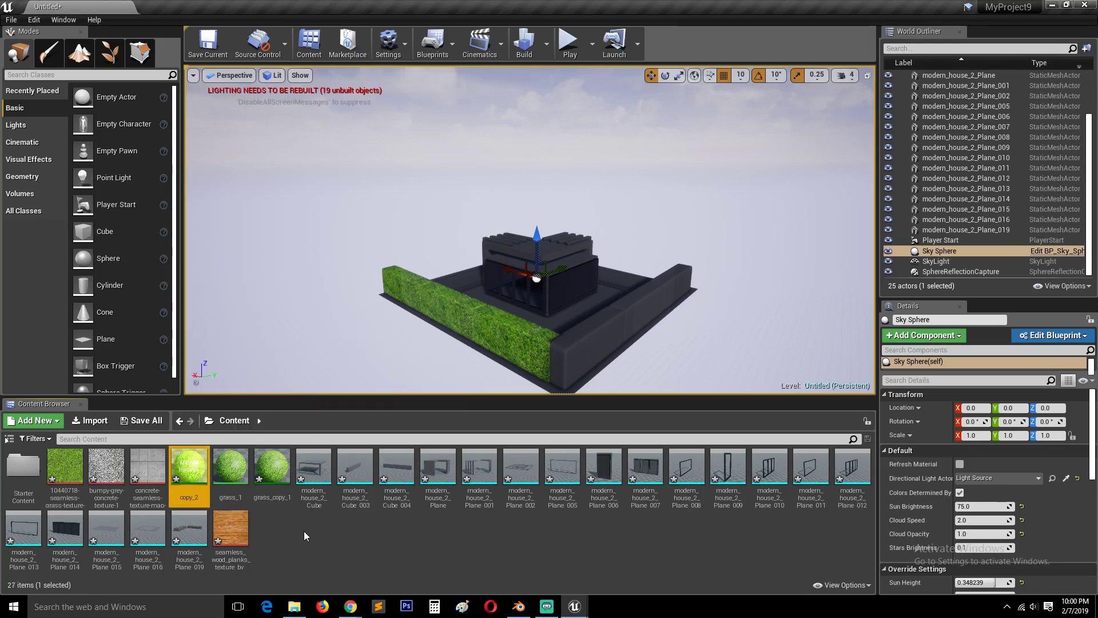
{"action": "left_click_drag", "start_coordinate": [230, 473], "coordinate": [622, 353]}
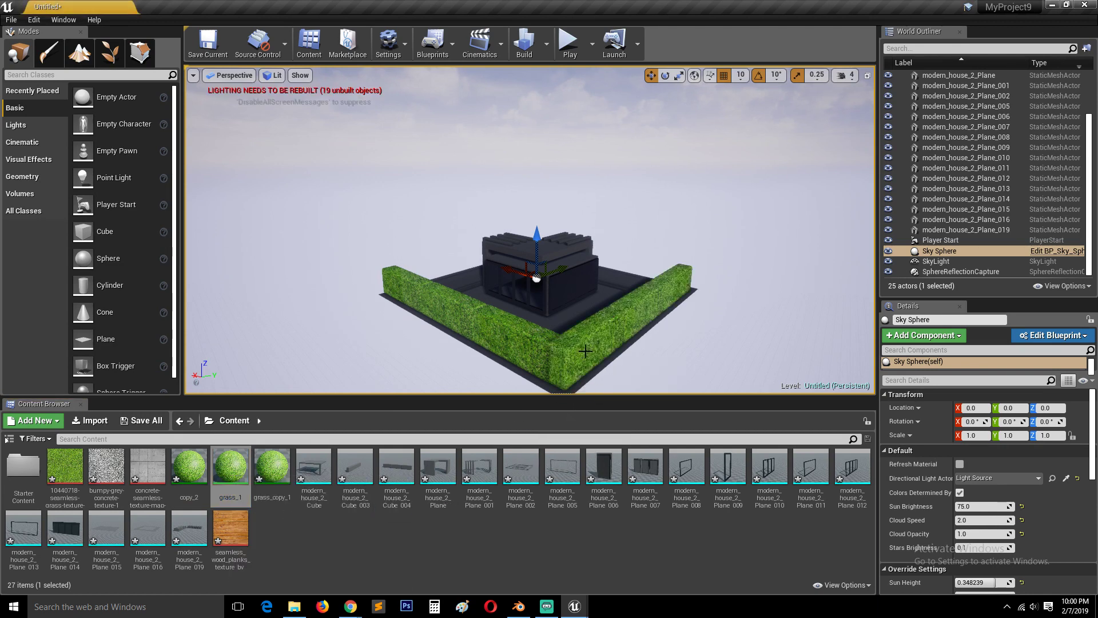
Examine the grass-covered hedges from several angles and check which grass material the selected hedge uses
{"action": "left_click", "coordinate": [195, 465]}
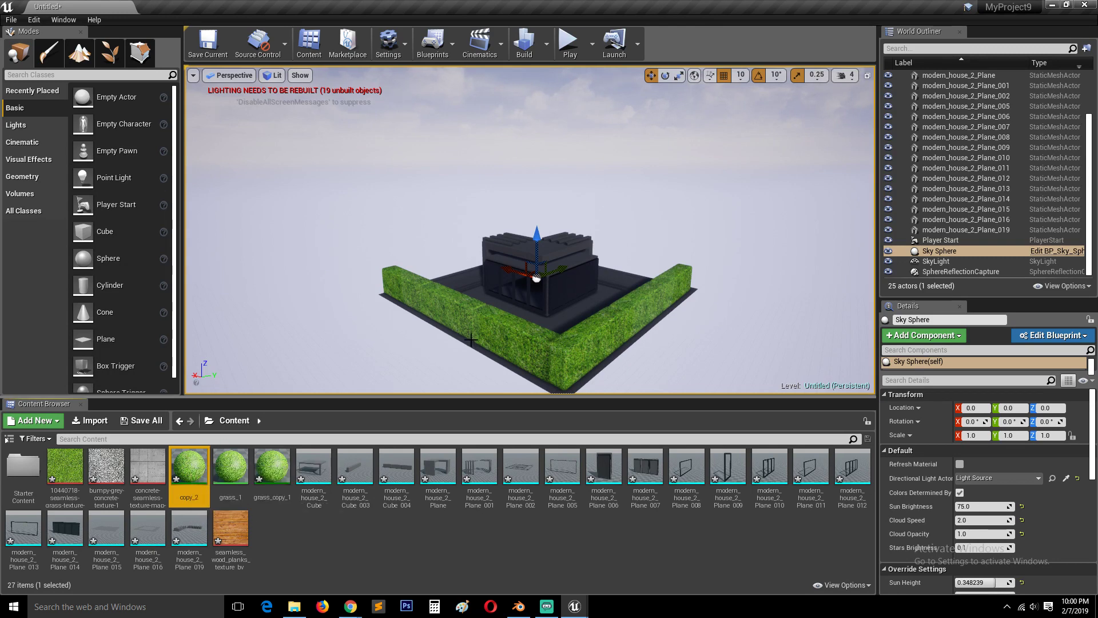
{"action": "left_click_drag", "start_coordinate": [344, 309], "coordinate": [315, 295], "text": "alt"}
{"action": "left_click", "coordinate": [230, 465]}
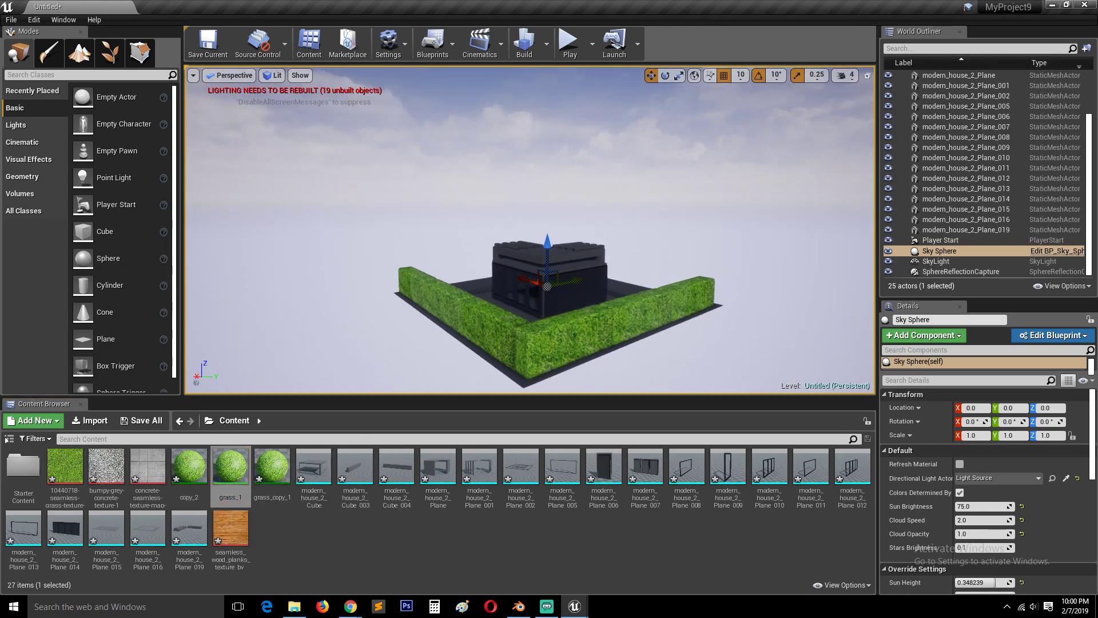
{"action": "left_click", "coordinate": [514, 325]}
{"action": "left_click", "coordinate": [514, 324]}
{"action": "left_click", "coordinate": [579, 329]}
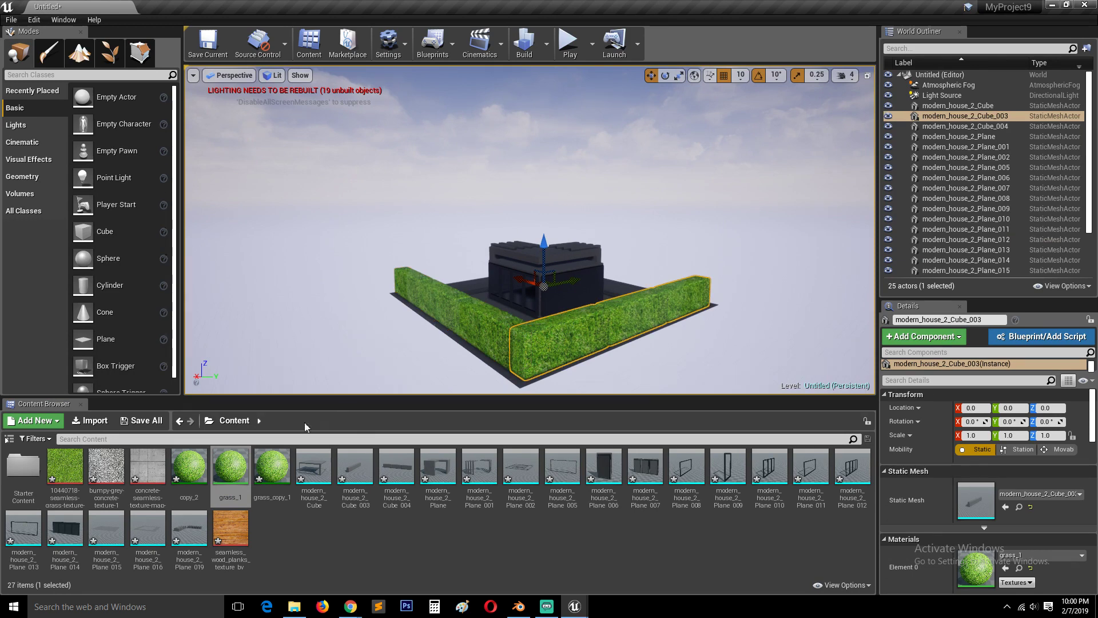
{"action": "left_click_drag", "start_coordinate": [259, 478], "coordinate": [319, 441]}
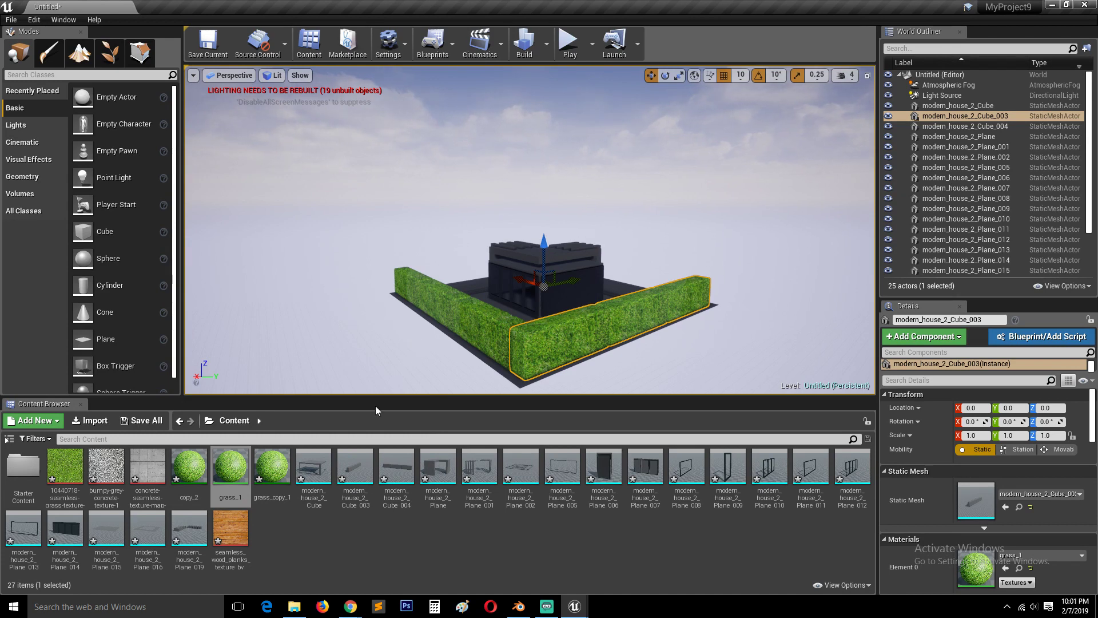
{"action": "left_click", "coordinate": [188, 468]}
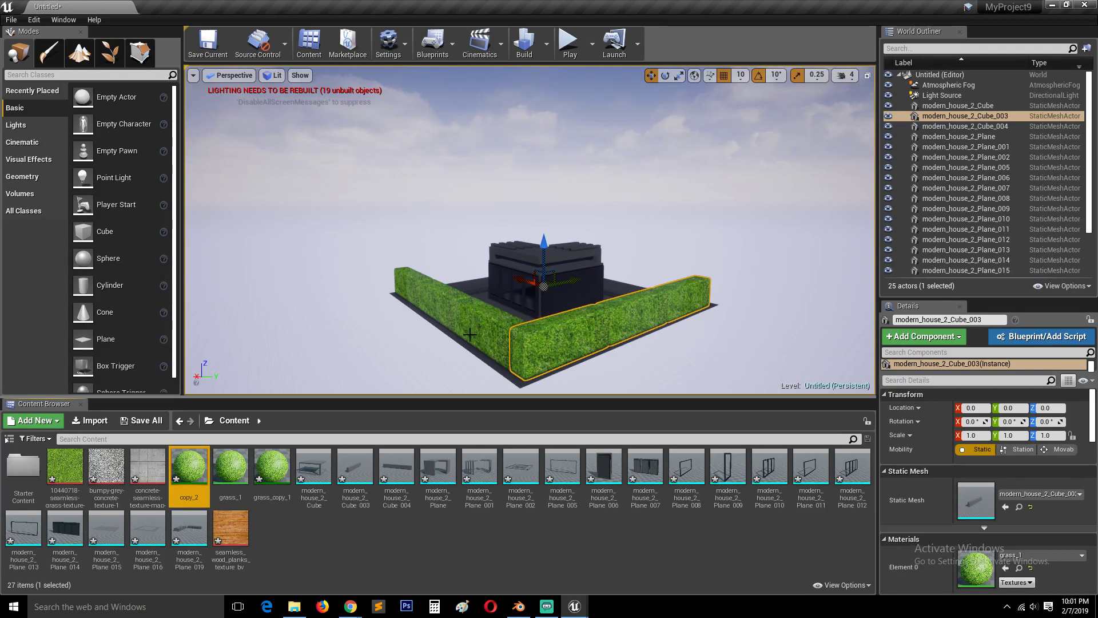
{"action": "left_click", "coordinate": [361, 354]}
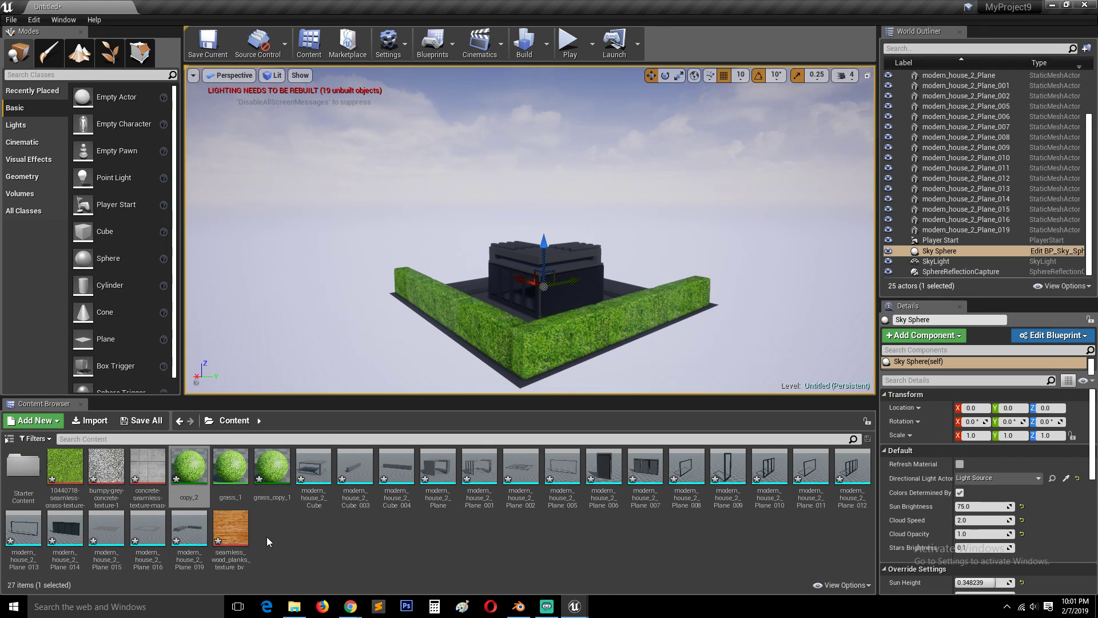
{"action": "left_click_drag", "start_coordinate": [268, 358], "coordinate": [353, 321], "text": "alt"}
{"action": "left_click", "coordinate": [194, 466]}
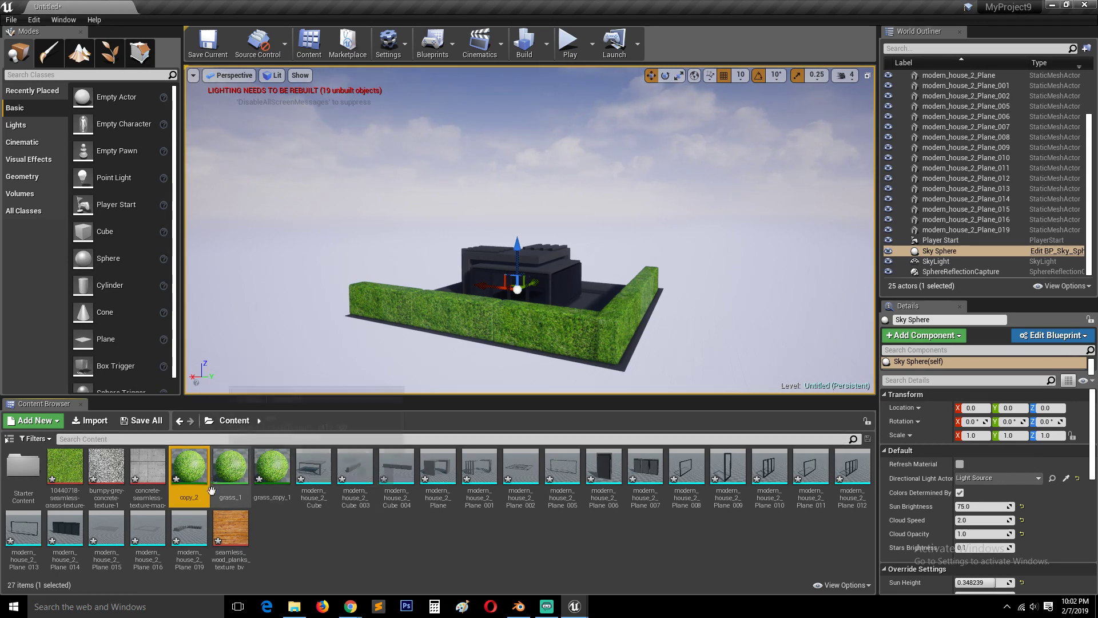
{"action": "left_click_drag", "start_coordinate": [317, 304], "coordinate": [474, 329], "text": "alt"}
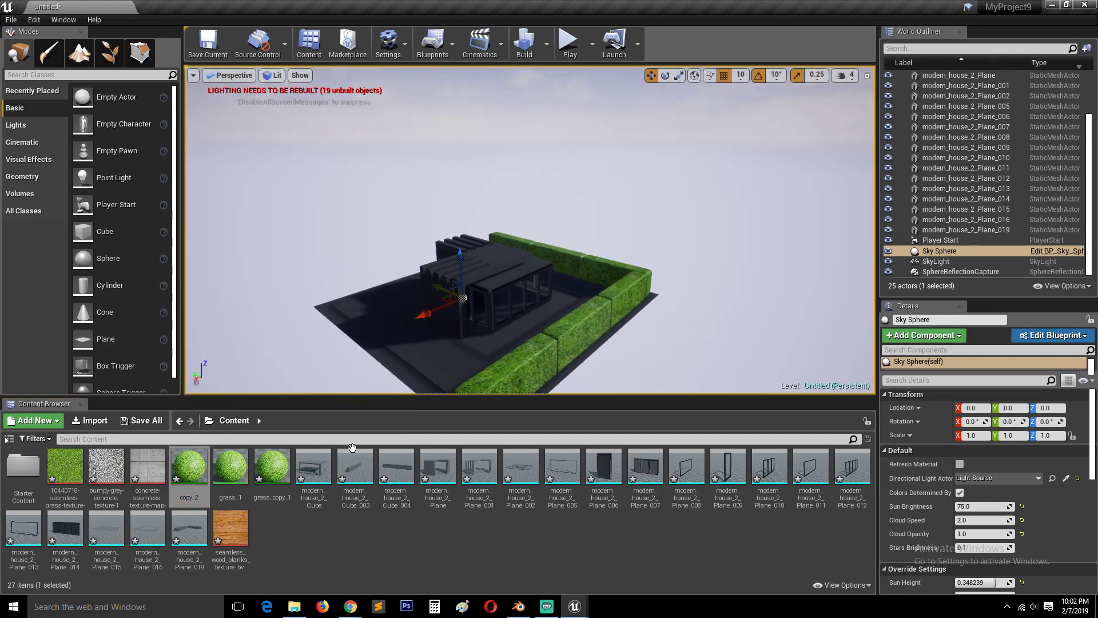
Open the grass_1 material, add a vector parameter node to its graph and shift the Texture Sample node away from the output
{"action": "double_click", "coordinate": [238, 474]}
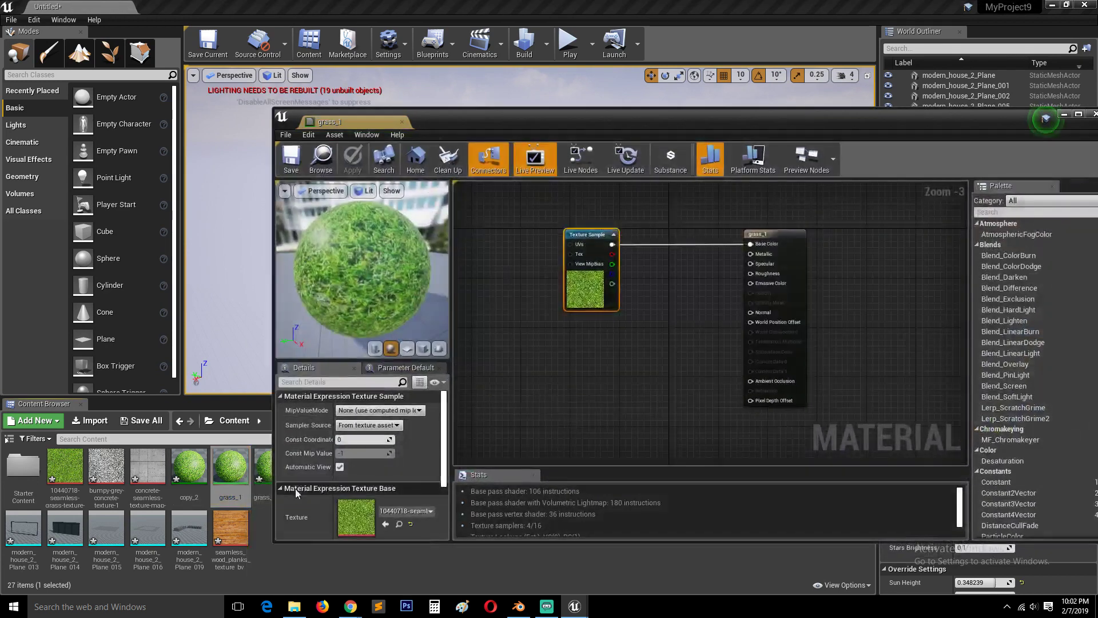
{"action": "left_click_drag", "start_coordinate": [595, 240], "coordinate": [533, 221]}
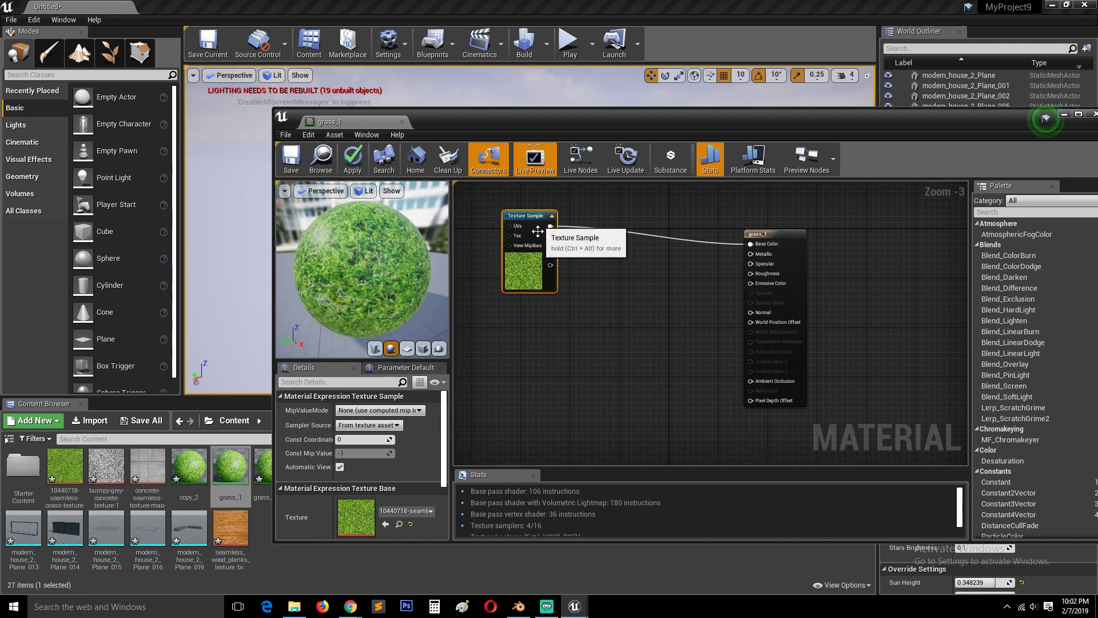
{"action": "right_click", "coordinate": [595, 308]}
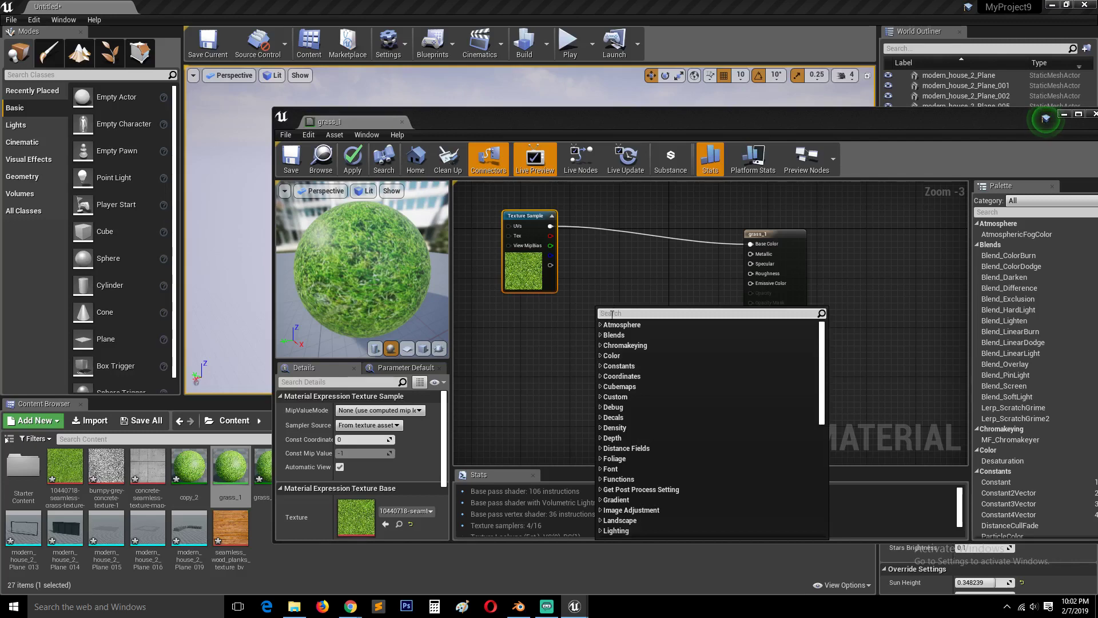
{"action": "type", "text": "vect"}
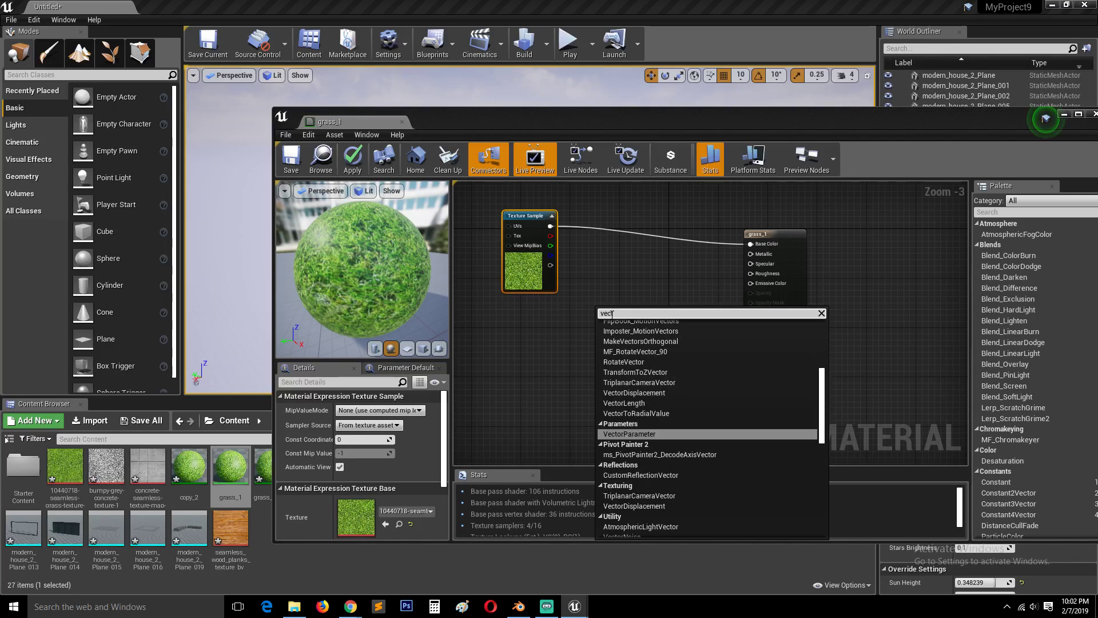
{"action": "left_click", "coordinate": [679, 432]}
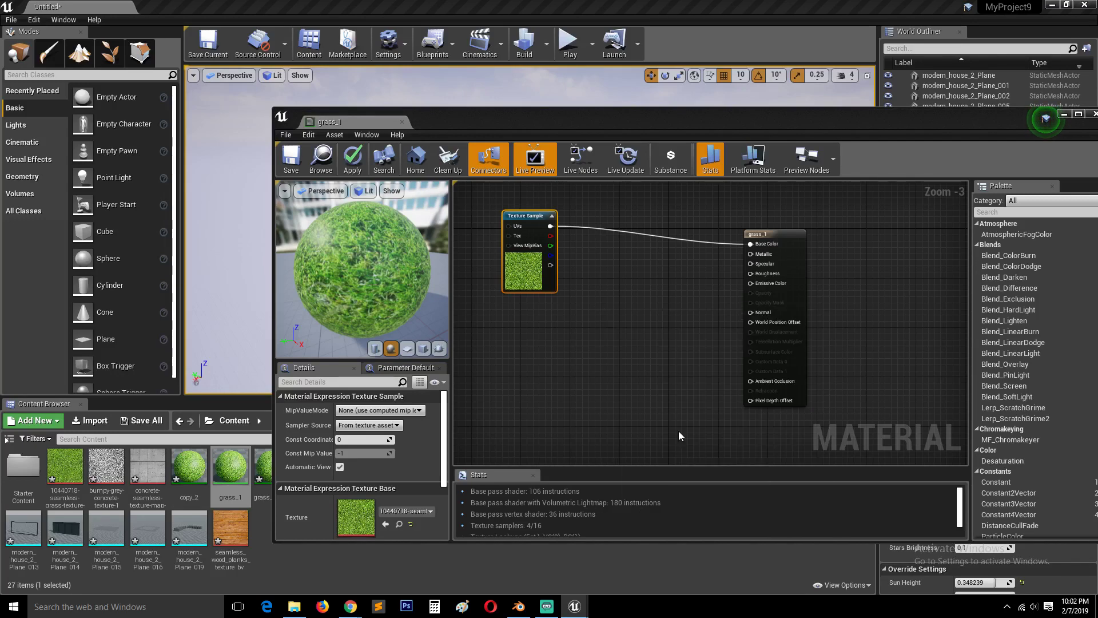
{"action": "left_click_drag", "start_coordinate": [534, 218], "coordinate": [516, 236]}
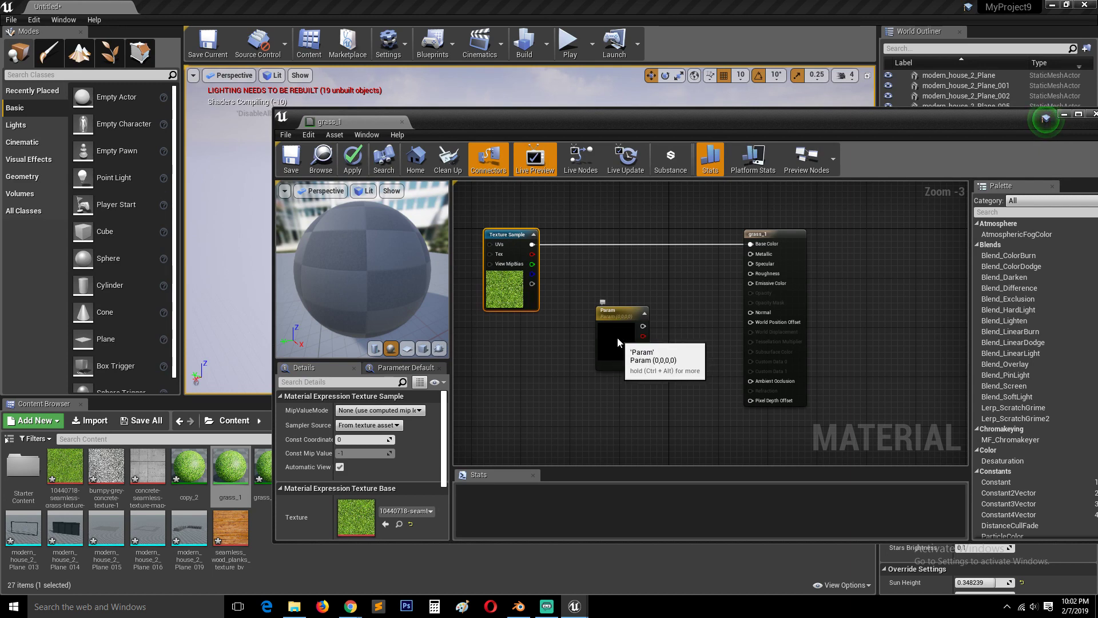
Set the Param node's default colour to magenta, about R 0.64, G 0.04, B 0.44, and place it below the Texture Sample
{"action": "double_click", "coordinate": [618, 344]}
{"action": "left_click", "coordinate": [730, 352]}
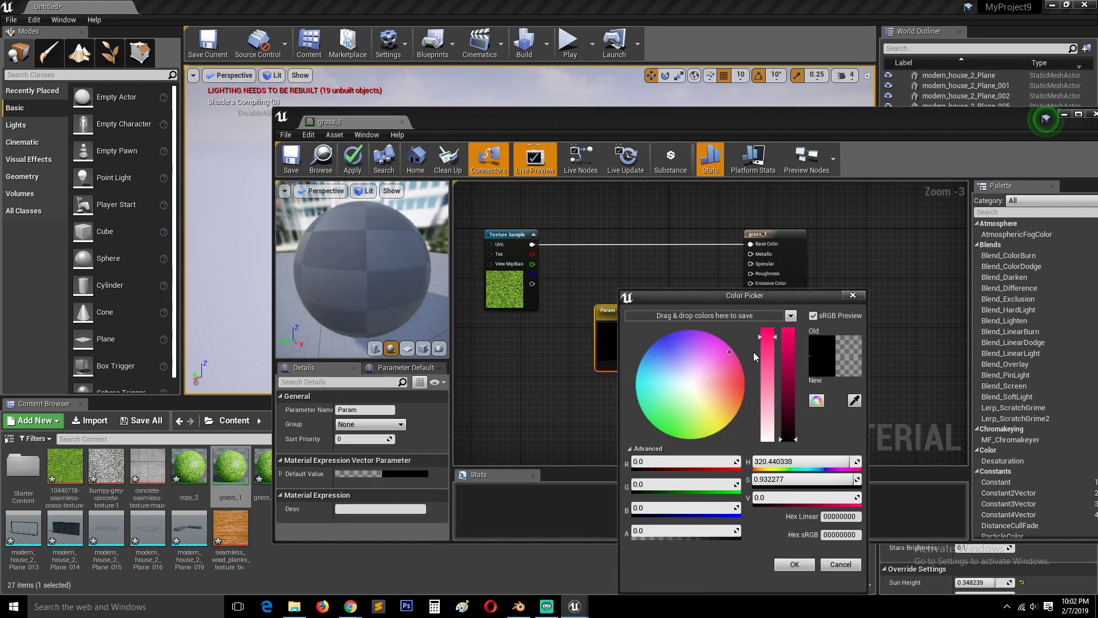
{"action": "left_click_drag", "start_coordinate": [795, 375], "coordinate": [790, 370]}
{"action": "left_click_drag", "start_coordinate": [758, 297], "coordinate": [727, 211]}
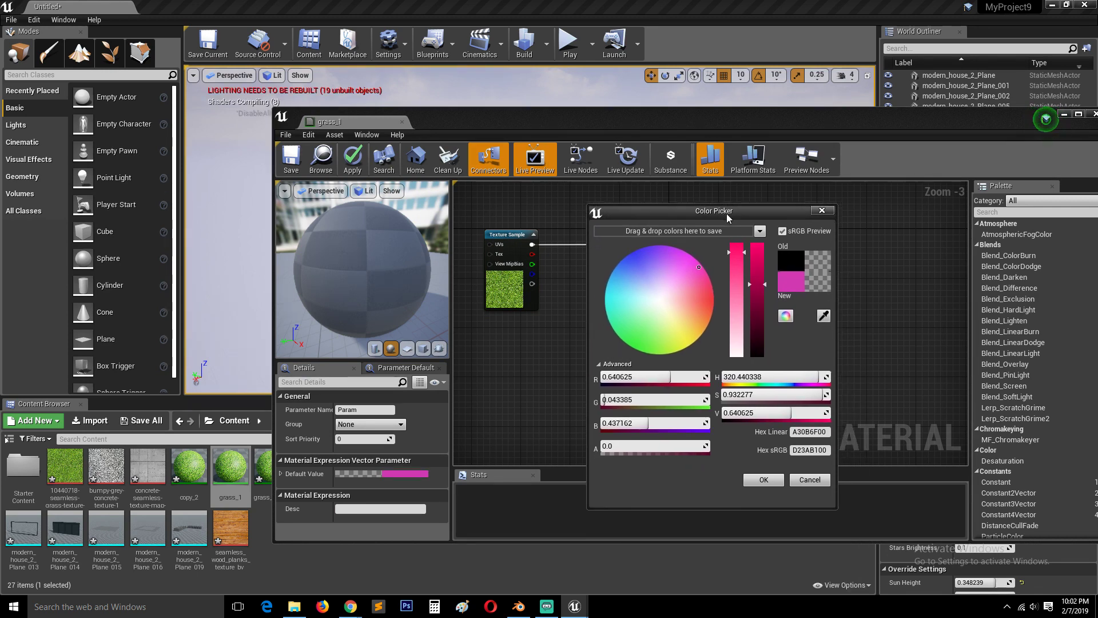
{"action": "left_click", "coordinate": [761, 476]}
{"action": "left_click_drag", "start_coordinate": [638, 347], "coordinate": [533, 347]}
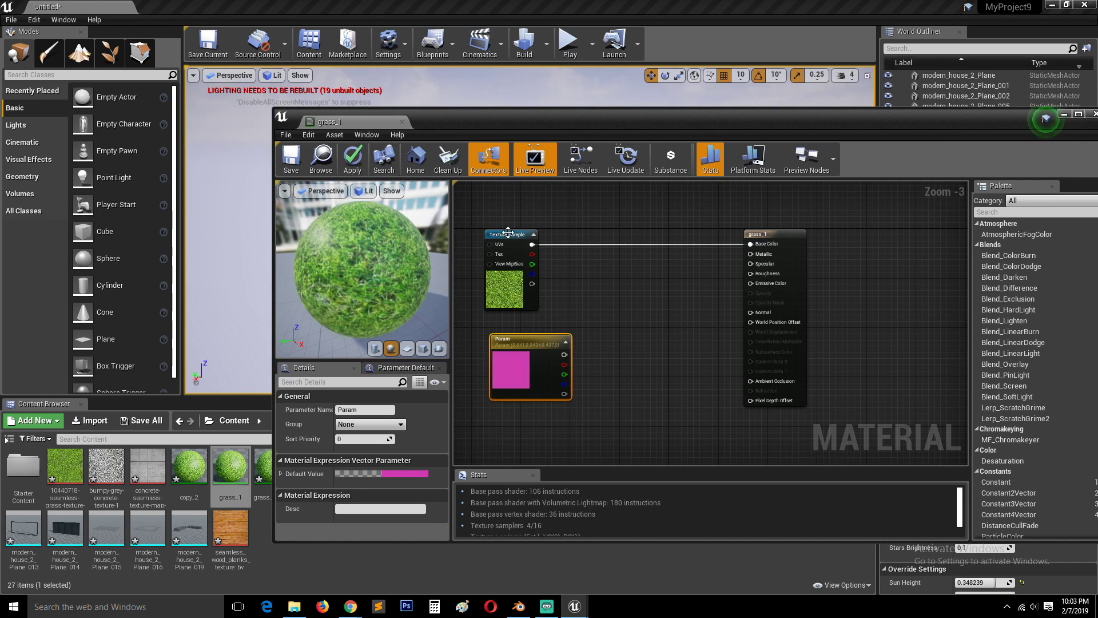
Add a Blend_Overlay node between the Texture Sample and the grass_1 output node
{"action": "left_click_drag", "start_coordinate": [508, 233], "coordinate": [494, 240]}
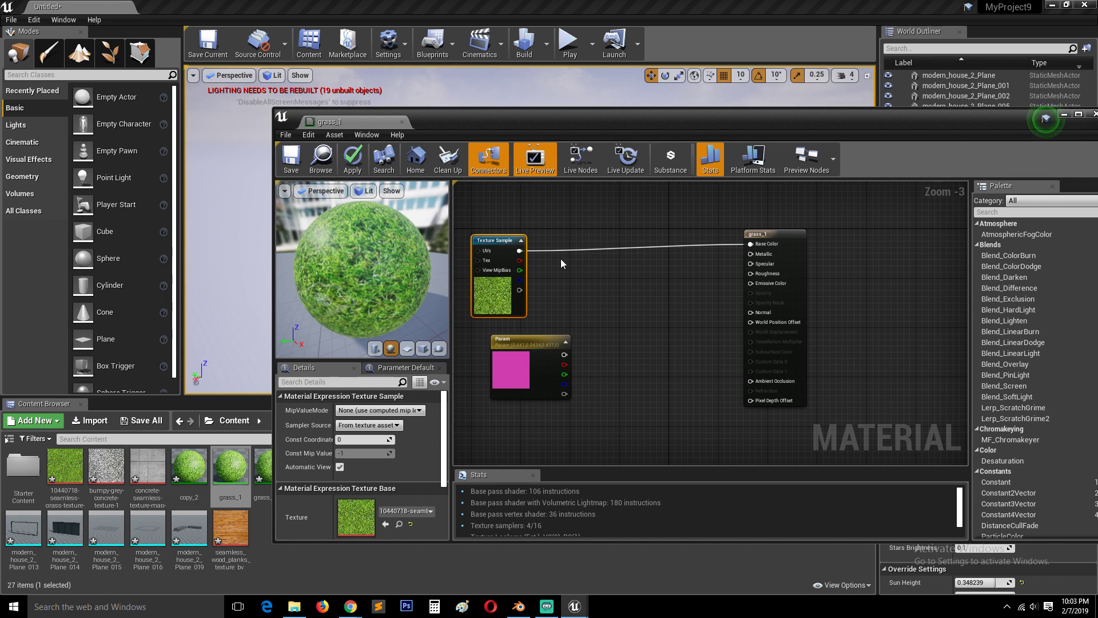
{"action": "right_click", "coordinate": [585, 293]}
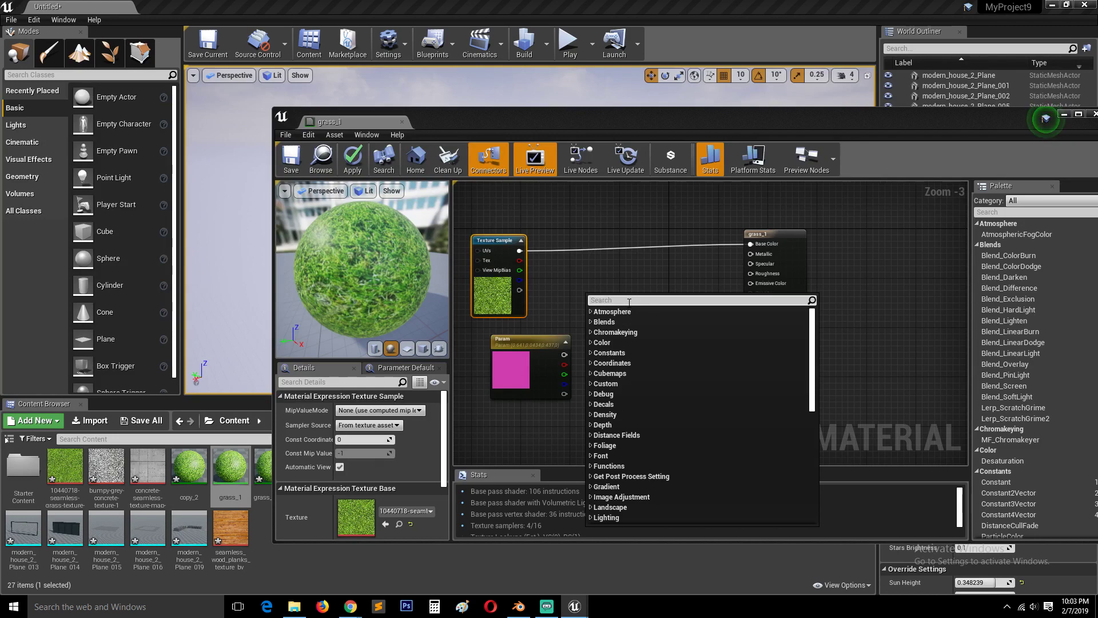
{"action": "type", "text": "overl"}
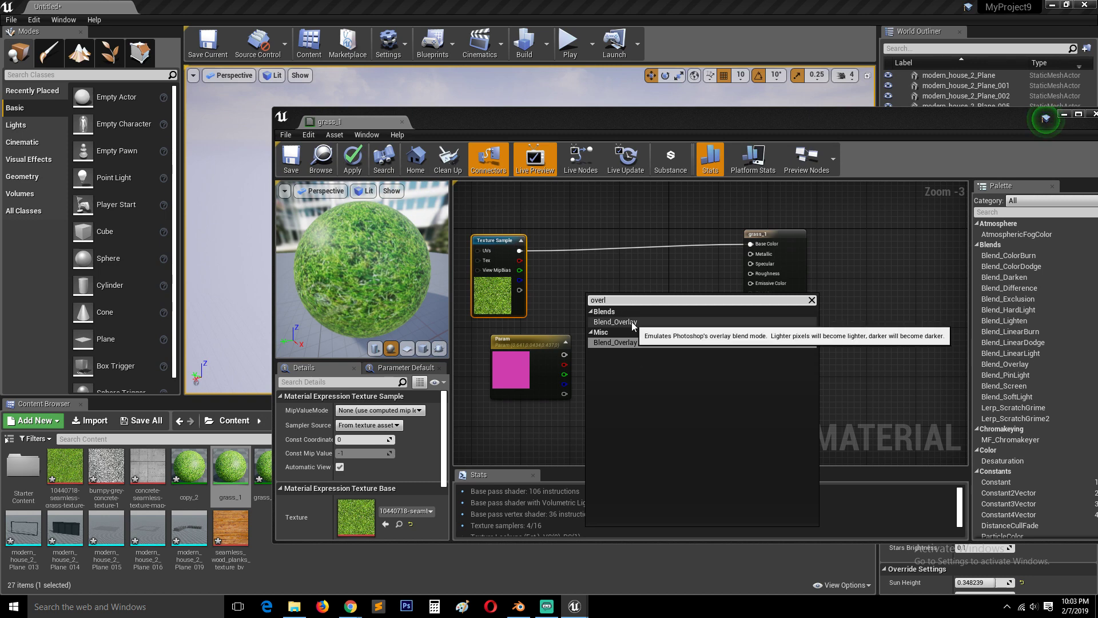
{"action": "left_click", "coordinate": [632, 324]}
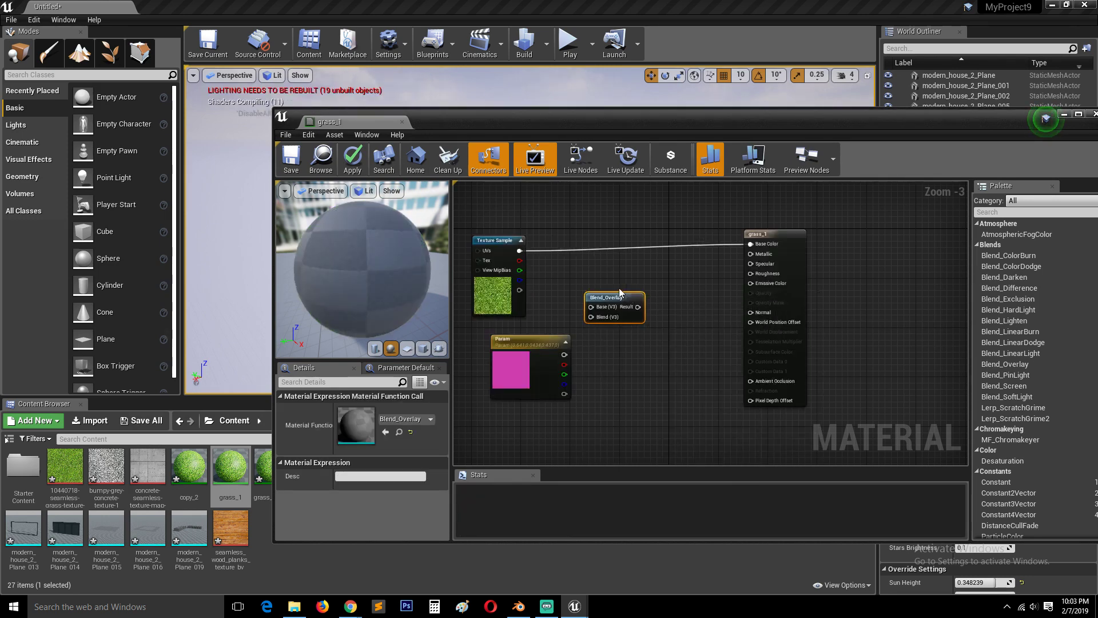
{"action": "left_click_drag", "start_coordinate": [630, 298], "coordinate": [652, 272]}
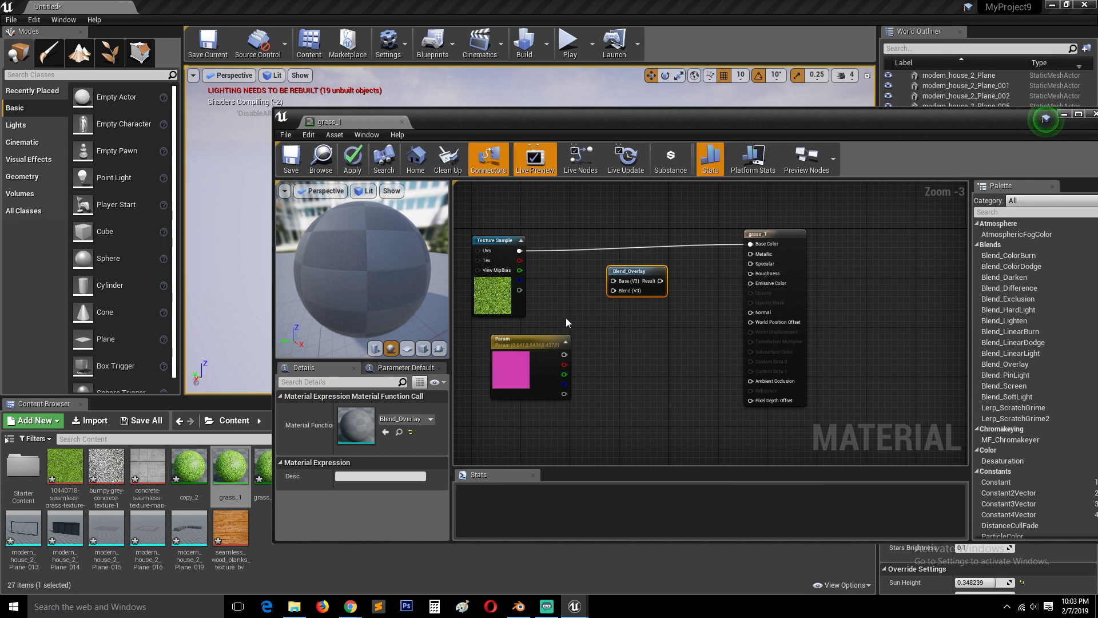
Connect Texture Sample to Blend_Overlay's Base, Param to its Blend and Result to Base Color, and space out the output node
{"action": "left_click_drag", "start_coordinate": [519, 250], "coordinate": [613, 281]}
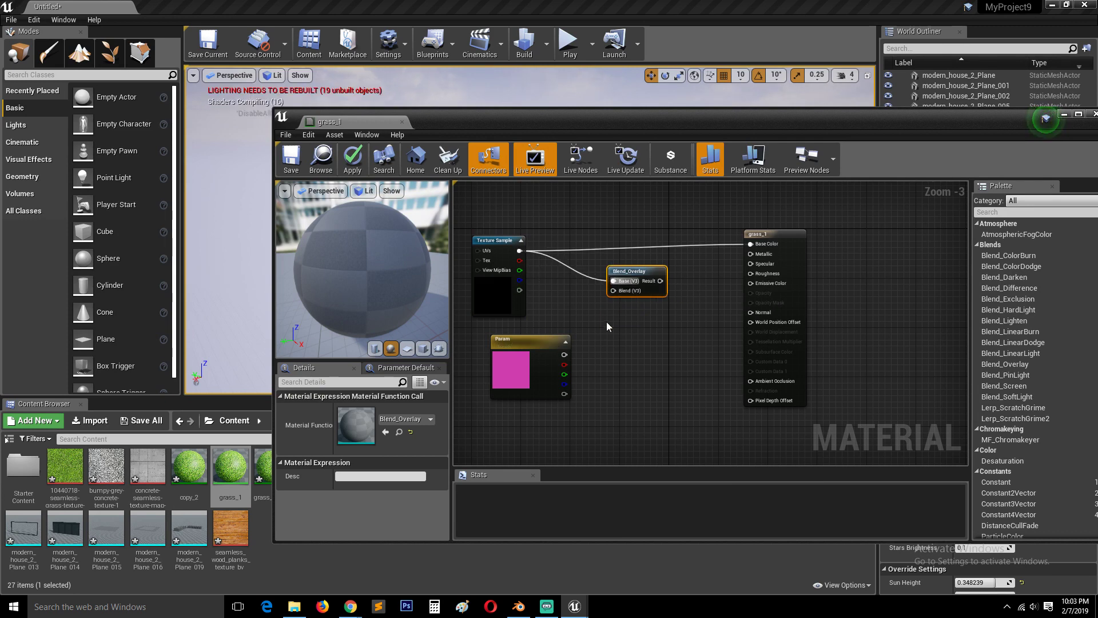
{"action": "left_click_drag", "start_coordinate": [565, 355], "coordinate": [753, 243]}
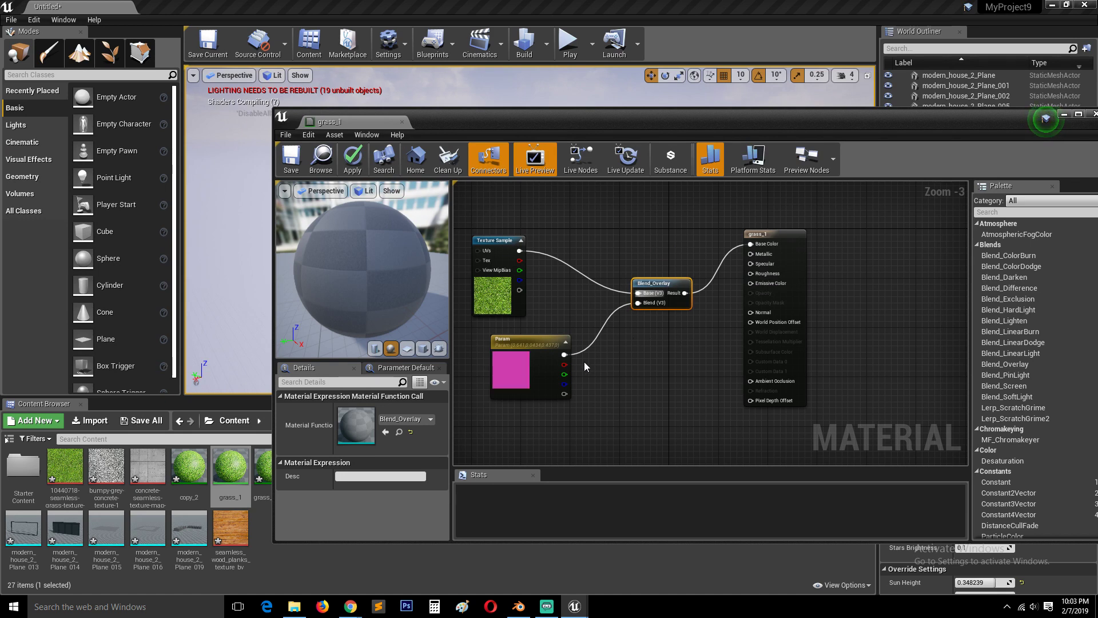
{"action": "left_click", "coordinate": [653, 343]}
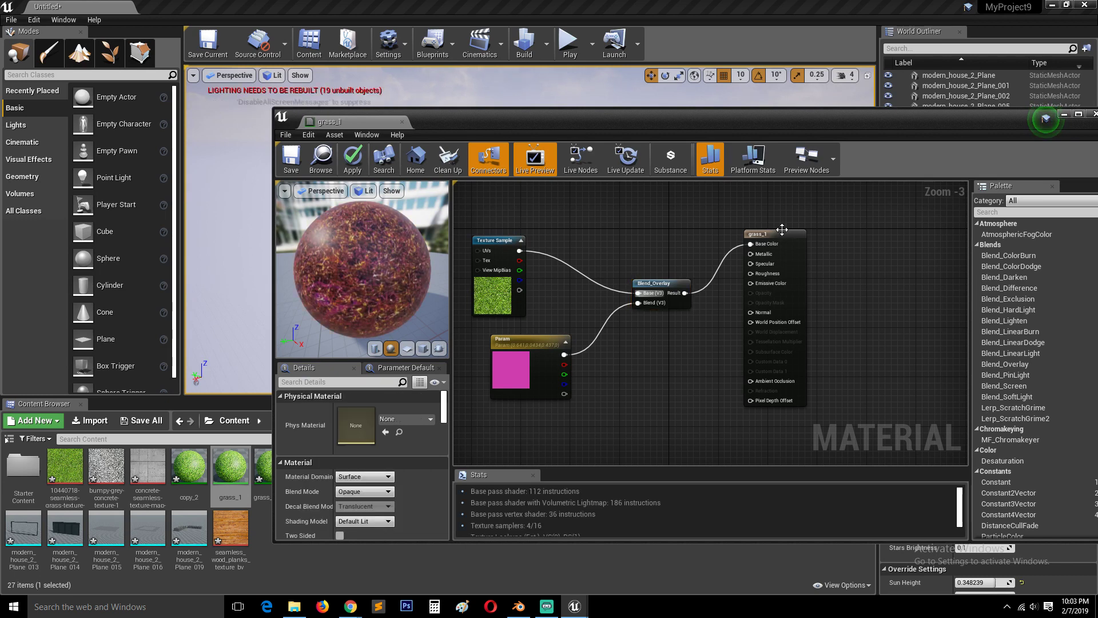
{"action": "left_click_drag", "start_coordinate": [782, 229], "coordinate": [844, 229]}
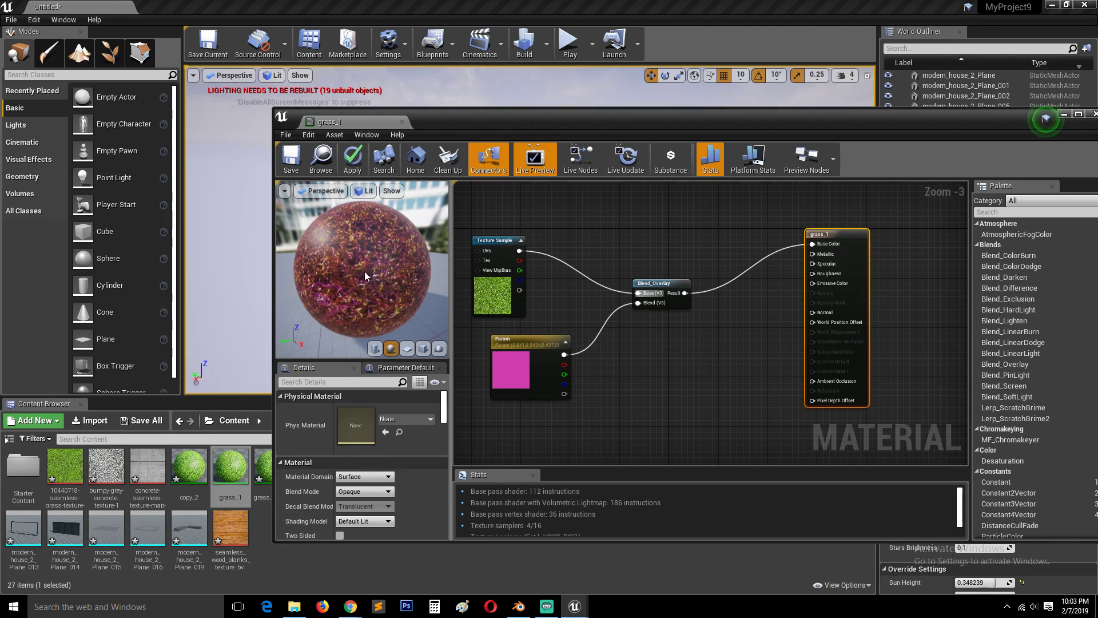
Check the tinted preview sphere, align the Param node under the Texture Sample, save grass_1 and minimize its editor
{"action": "left_click_drag", "start_coordinate": [349, 269], "coordinate": [435, 252]}
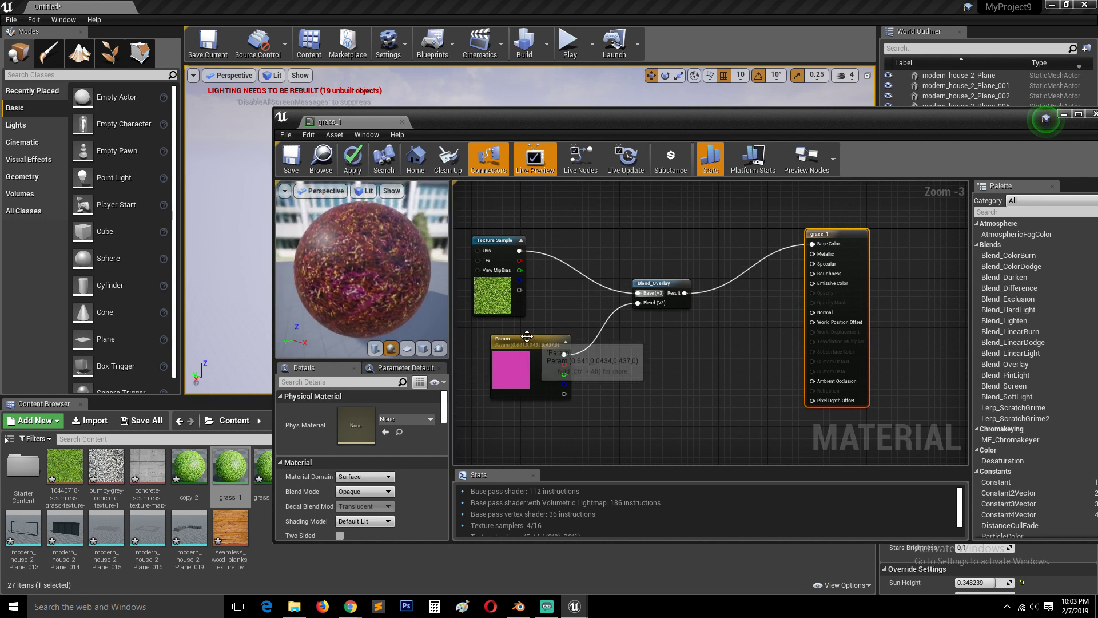
{"action": "mouse_move", "coordinate": [521, 344]}
{"action": "left_mouse_down"}
{"action": "mouse_move", "coordinate": [487, 331]}
{"action": "mouse_move", "coordinate": [510, 333]}
{"action": "left_mouse_up"}
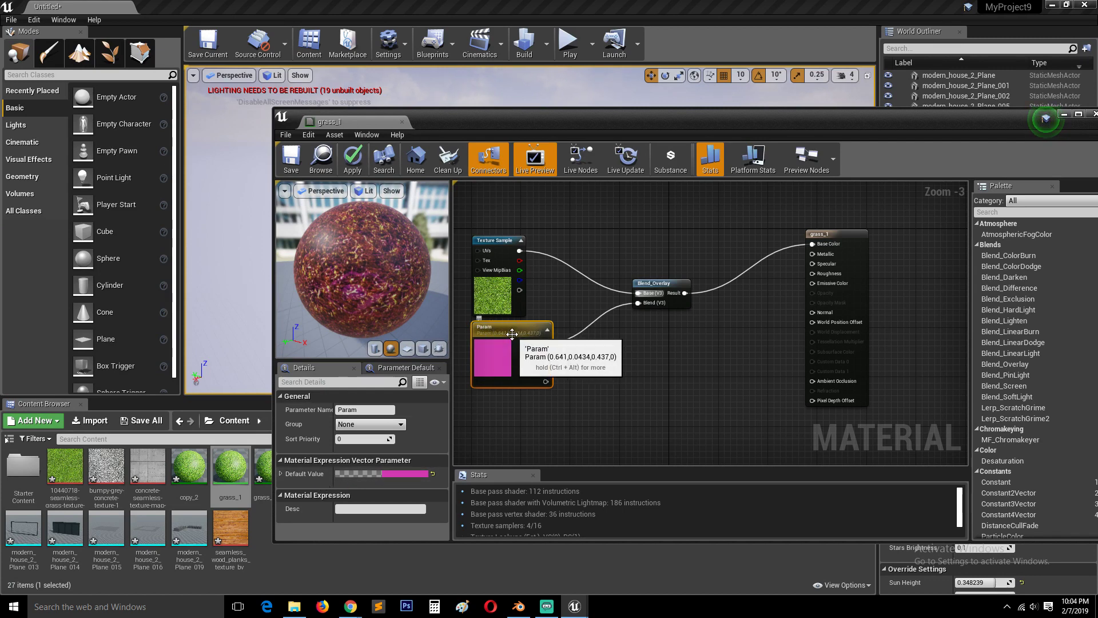
{"action": "left_click", "coordinate": [296, 161]}
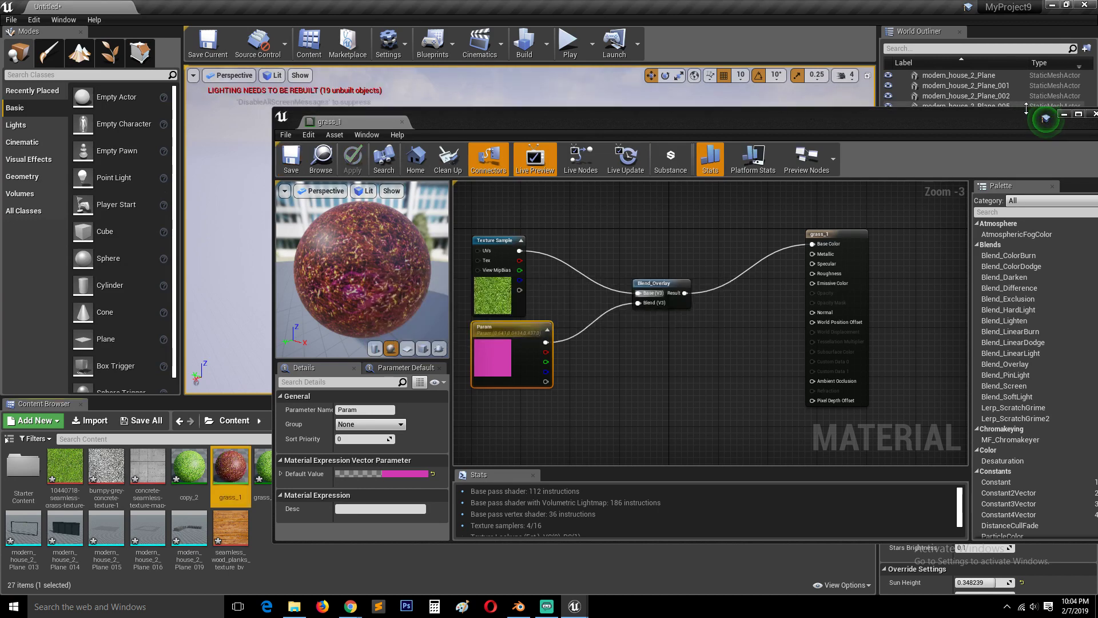
{"action": "left_click", "coordinate": [1064, 115]}
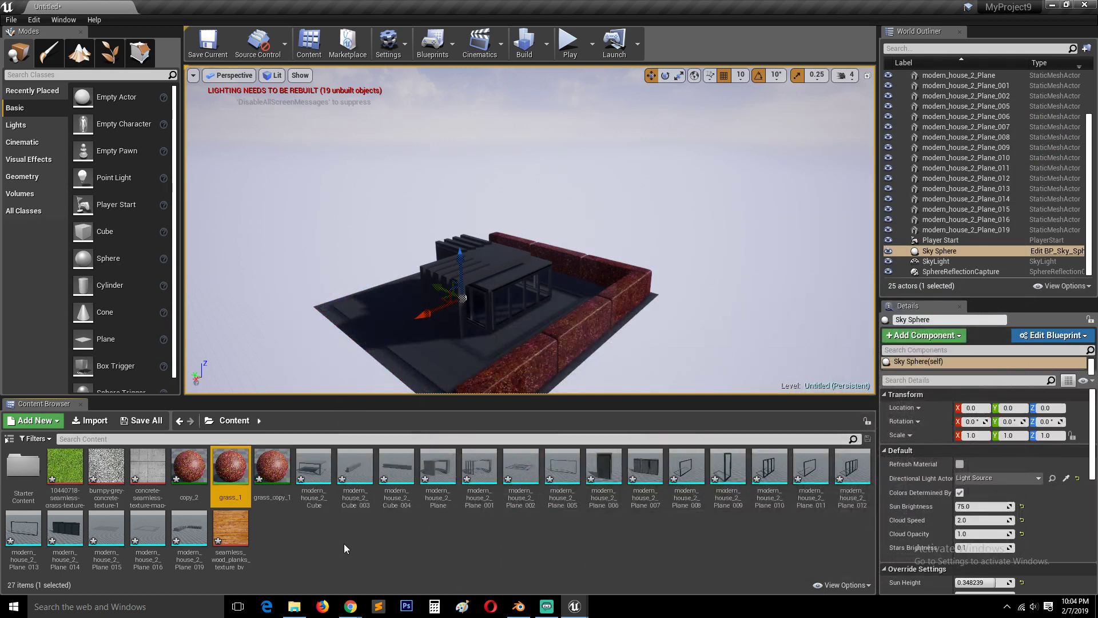
Look at the tinted hedges in the level and inspect the grass_copy_1 instance's parameters, closing its editor when done
{"action": "left_click_drag", "start_coordinate": [531, 232], "coordinate": [437, 279], "text": "alt"}
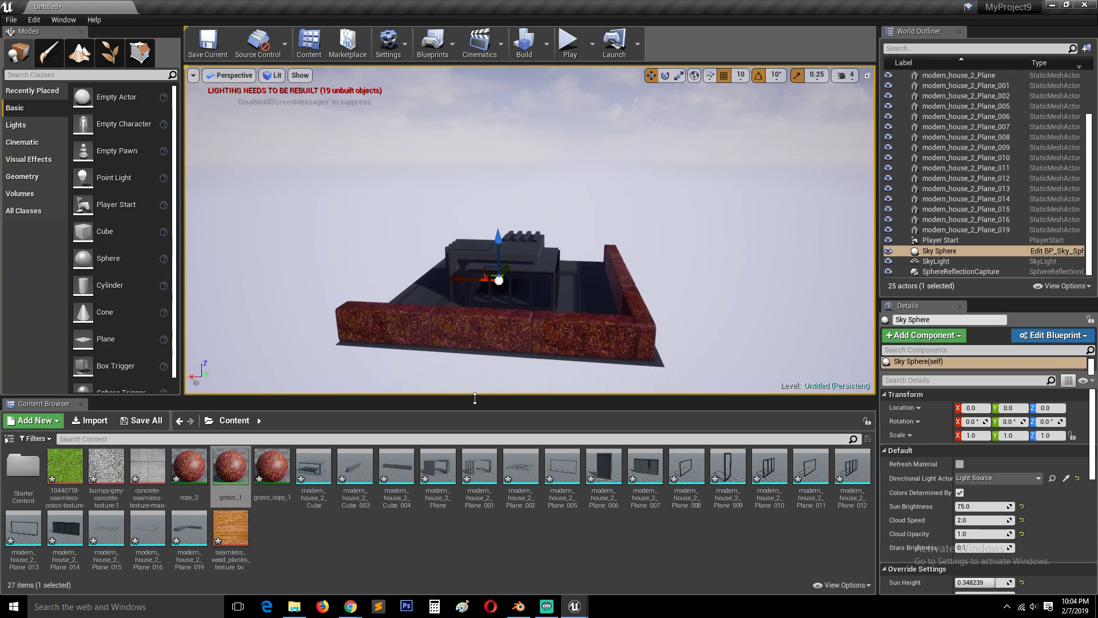
{"action": "left_click", "coordinate": [352, 566]}
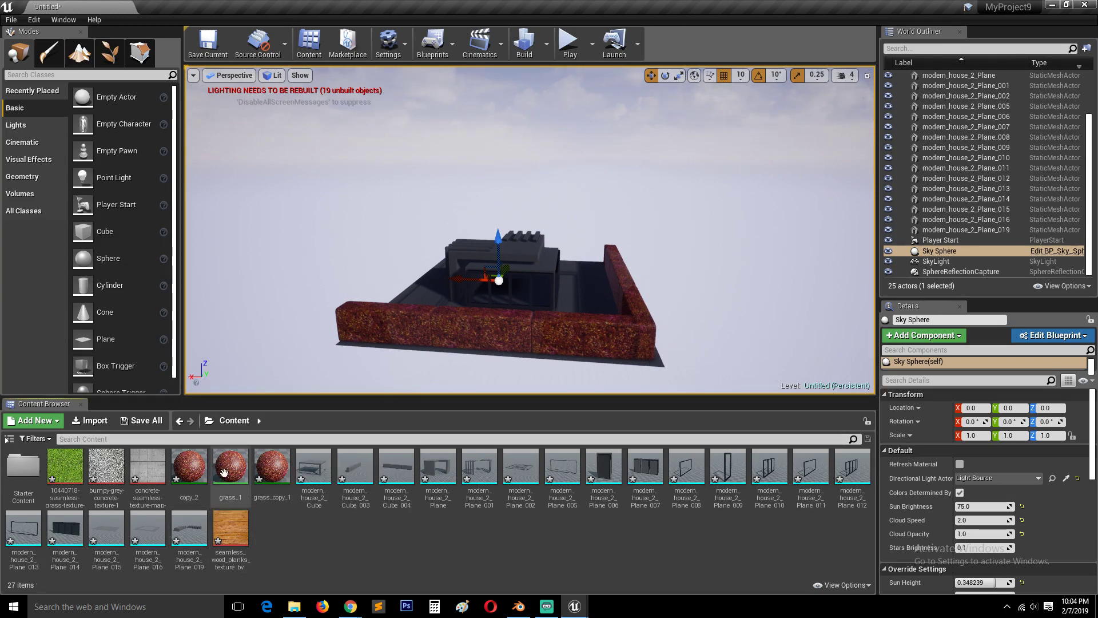
{"action": "double_click", "coordinate": [273, 474]}
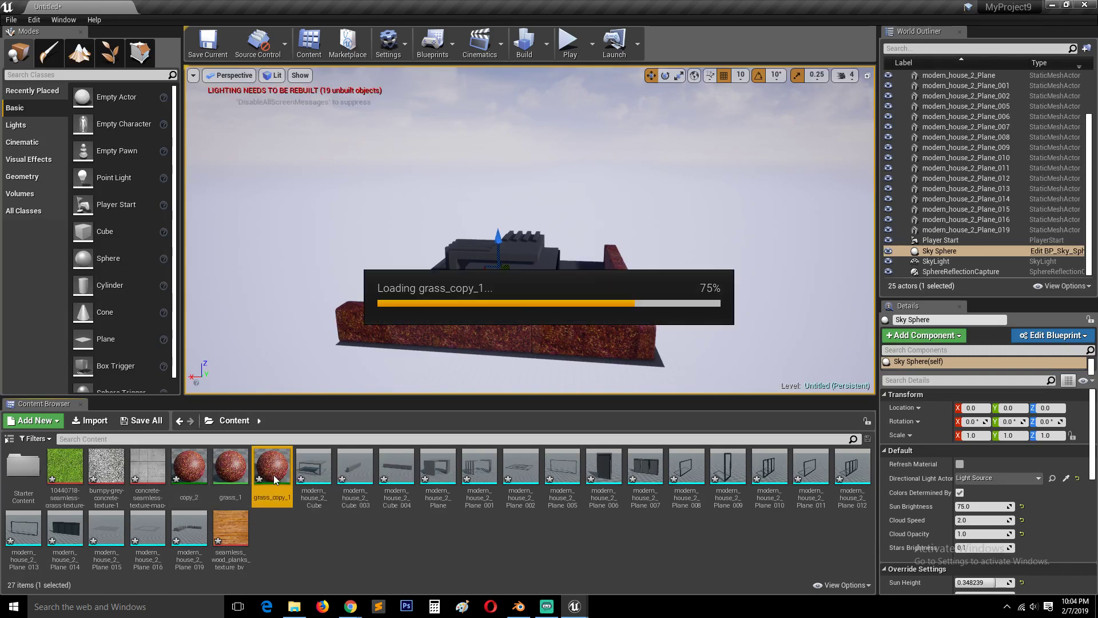
{"action": "left_click_drag", "start_coordinate": [1008, 115], "coordinate": [885, 128]}
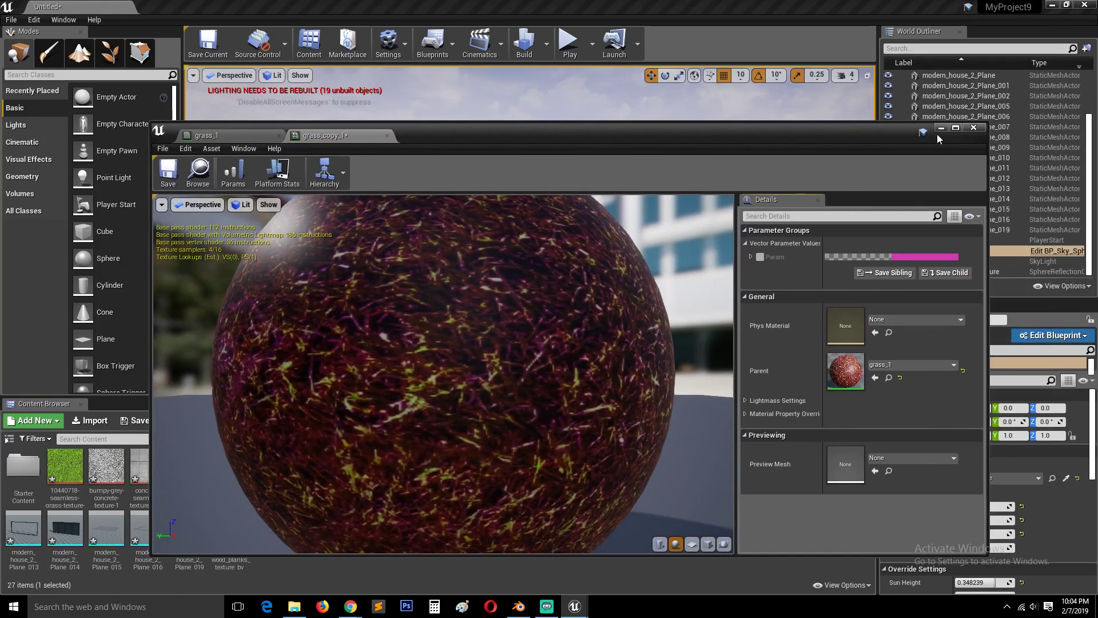
{"action": "left_click", "coordinate": [969, 128]}
{"action": "left_click", "coordinate": [227, 497]}
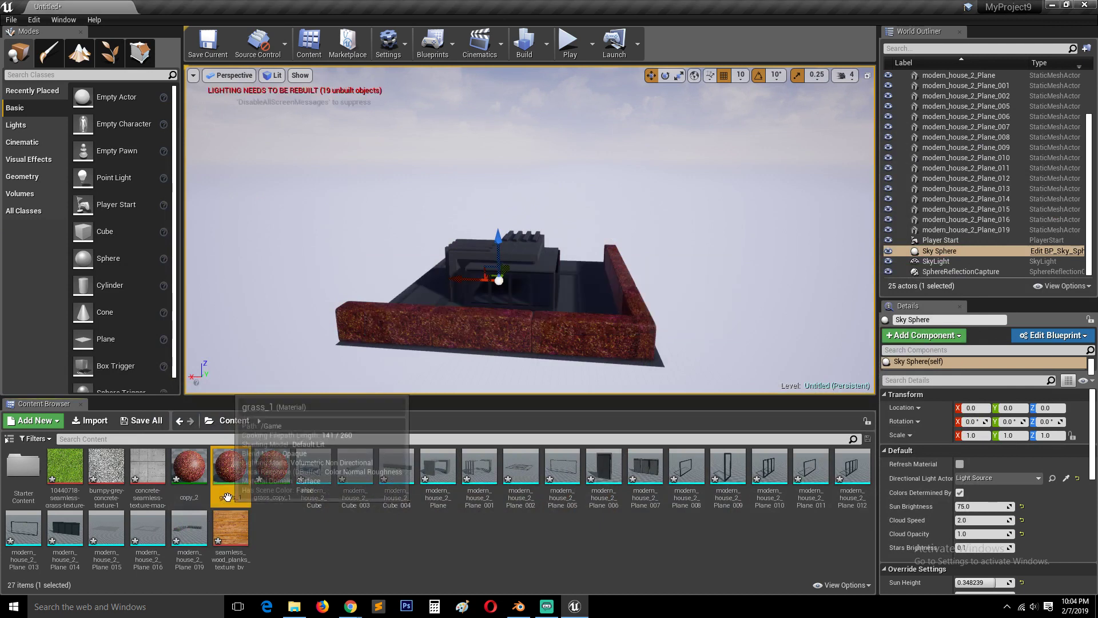
Rename the grass_1 material as master
{"action": "left_click", "coordinate": [229, 497]}
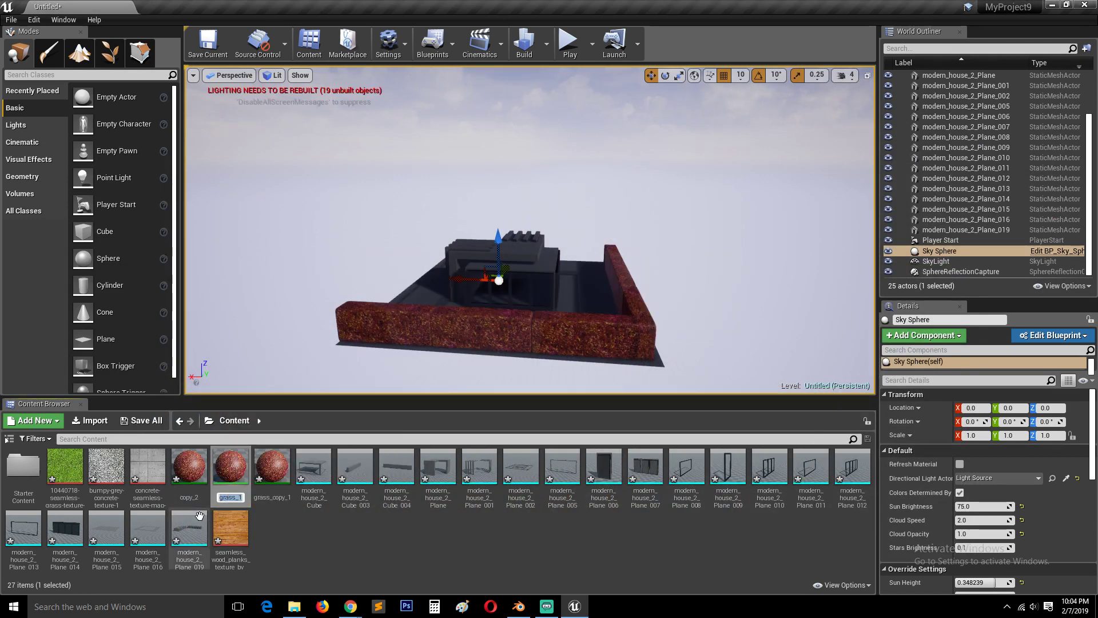
{"action": "type", "text": "master"}
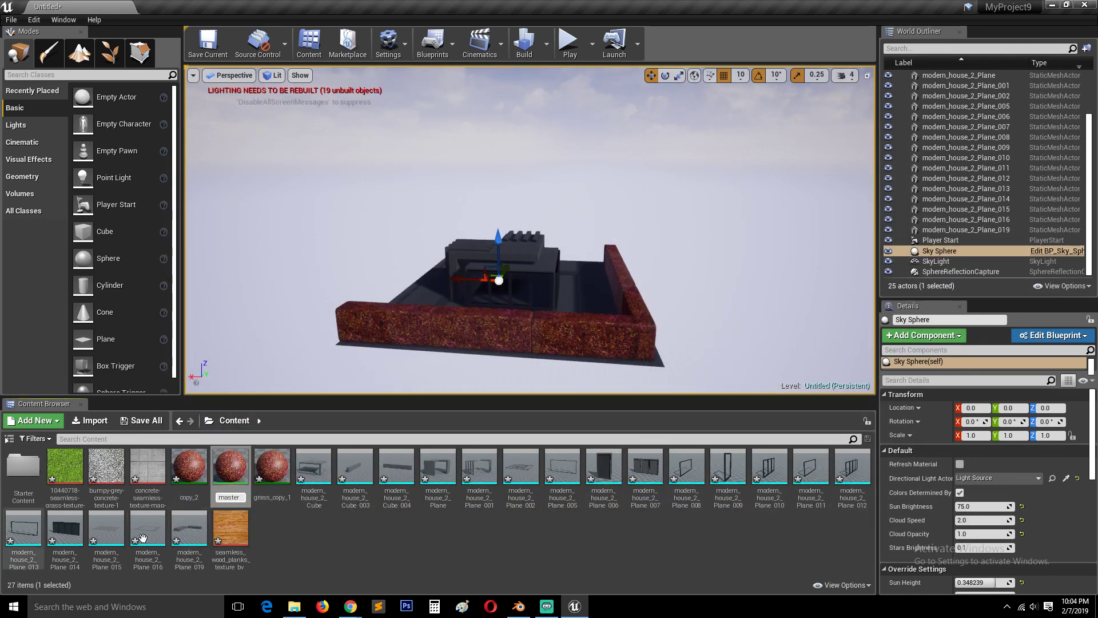
{"action": "key", "text": "Return"}
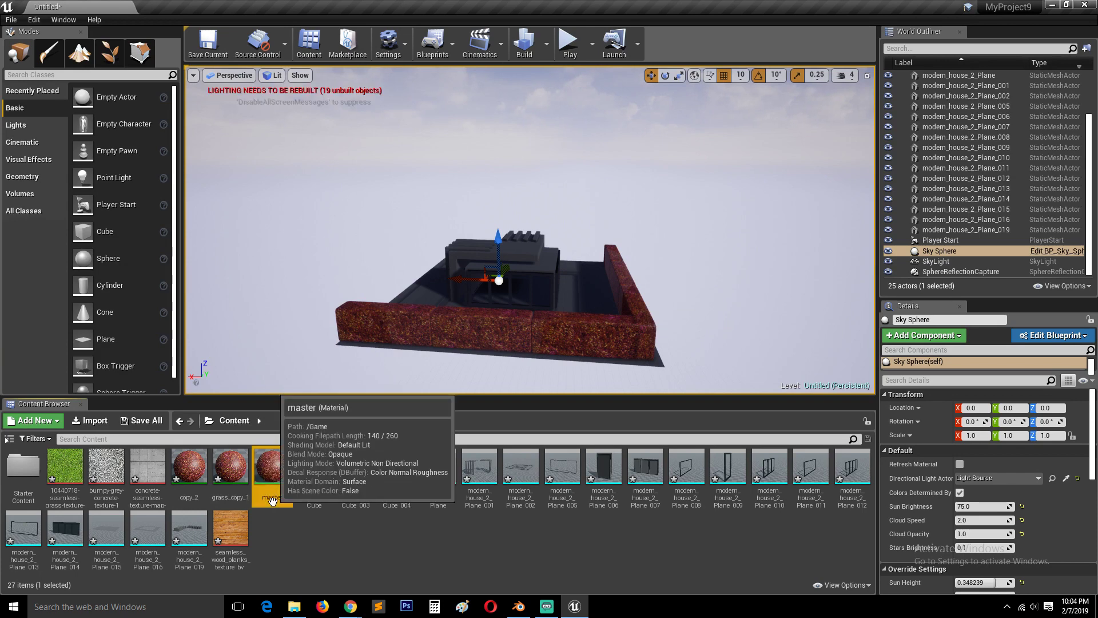
Open the grass_copy_1 instance and override its Param color with orange, hex sRGB D2922300
{"action": "left_click", "coordinate": [232, 499]}
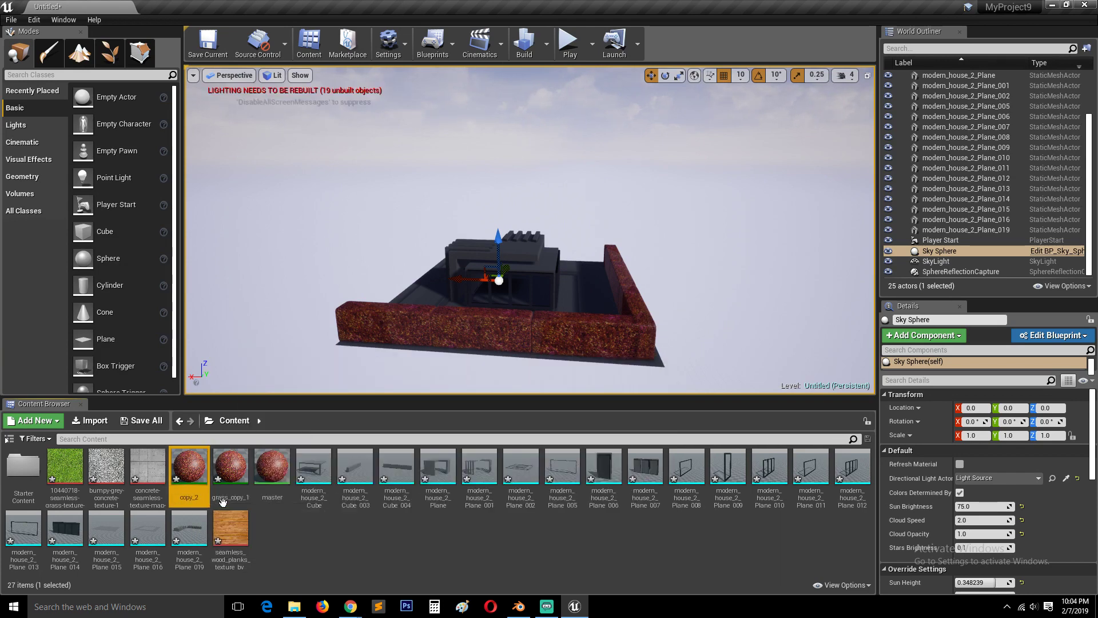
{"action": "double_click", "coordinate": [228, 479]}
{"action": "scroll", "coordinate": [517, 340], "scroll_direction": "down", "scroll_amount": 6}
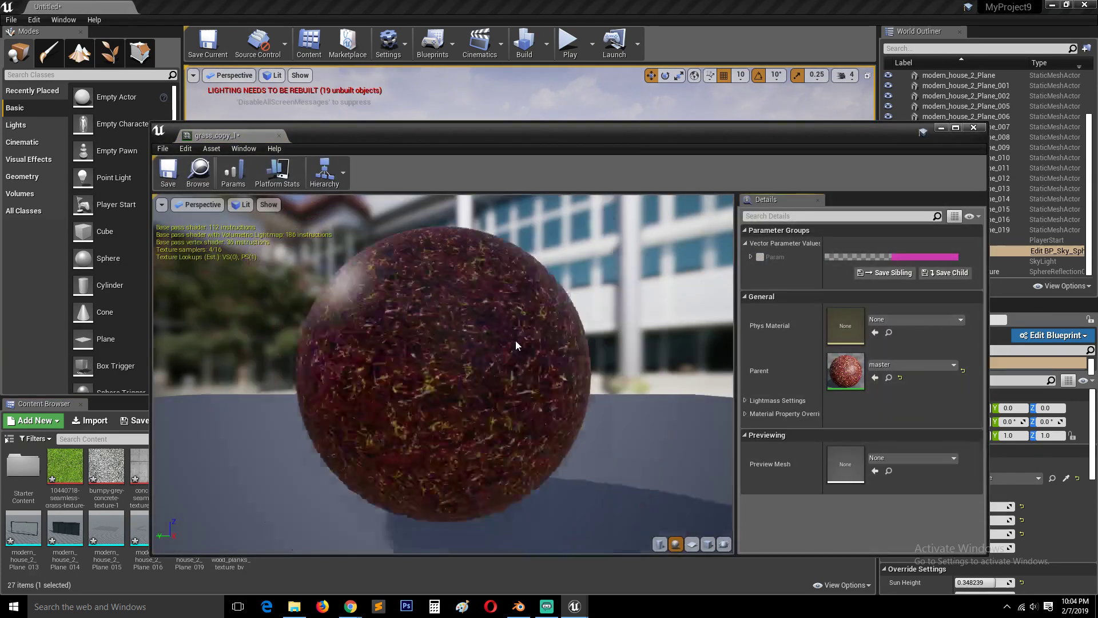
{"action": "left_click_drag", "start_coordinate": [561, 131], "coordinate": [622, 88]}
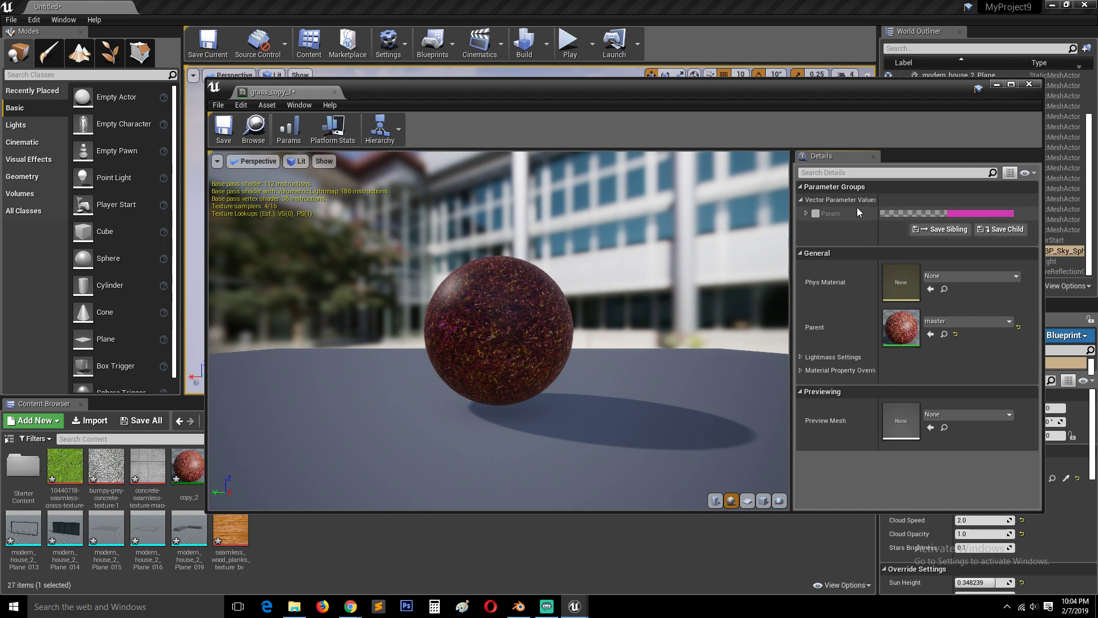
{"action": "left_click", "coordinate": [816, 214]}
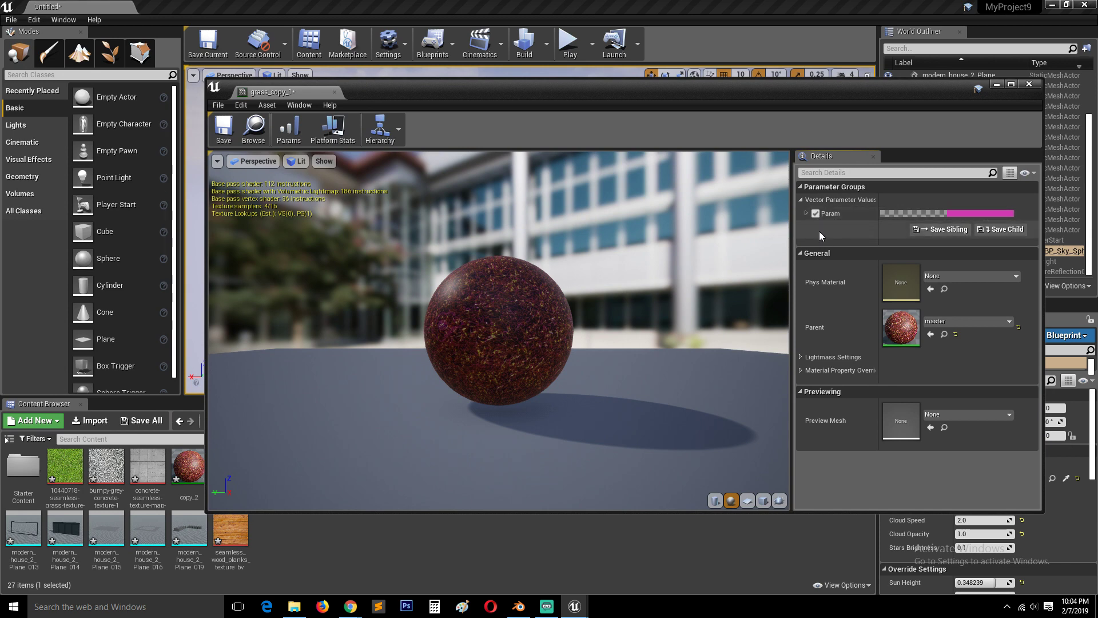
{"action": "left_click", "coordinate": [980, 214]}
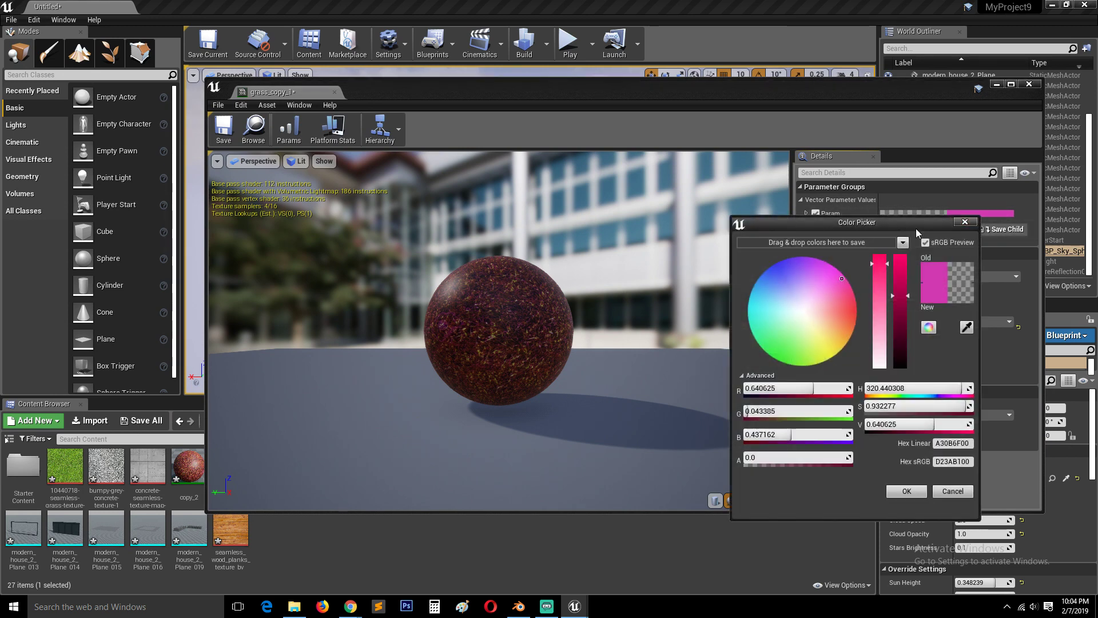
{"action": "left_click_drag", "start_coordinate": [827, 320], "coordinate": [851, 335]}
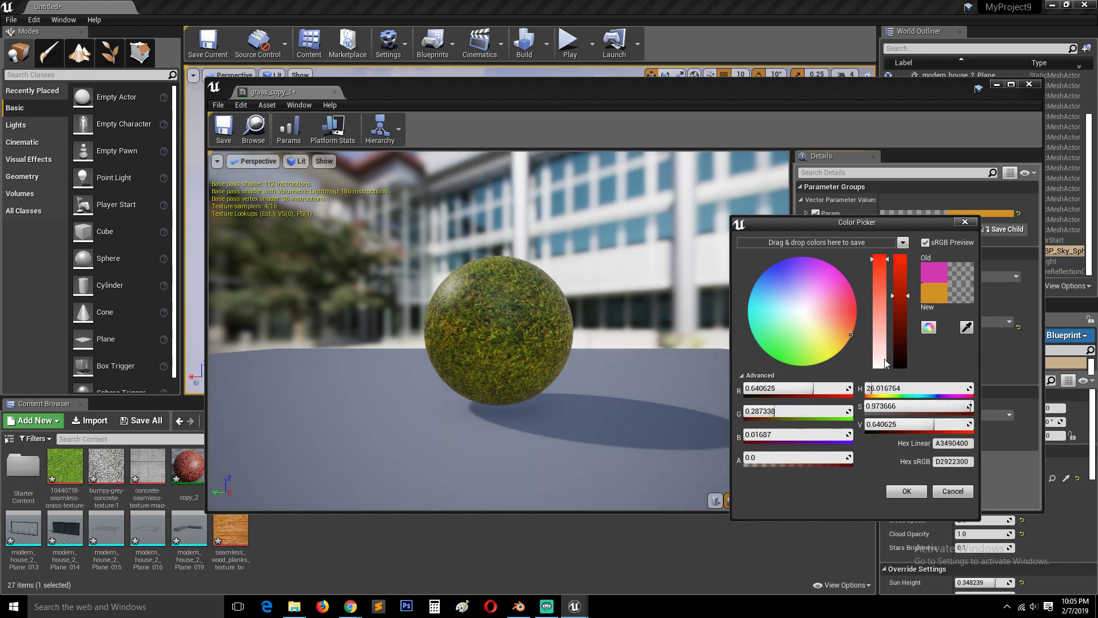
{"action": "left_click", "coordinate": [910, 493]}
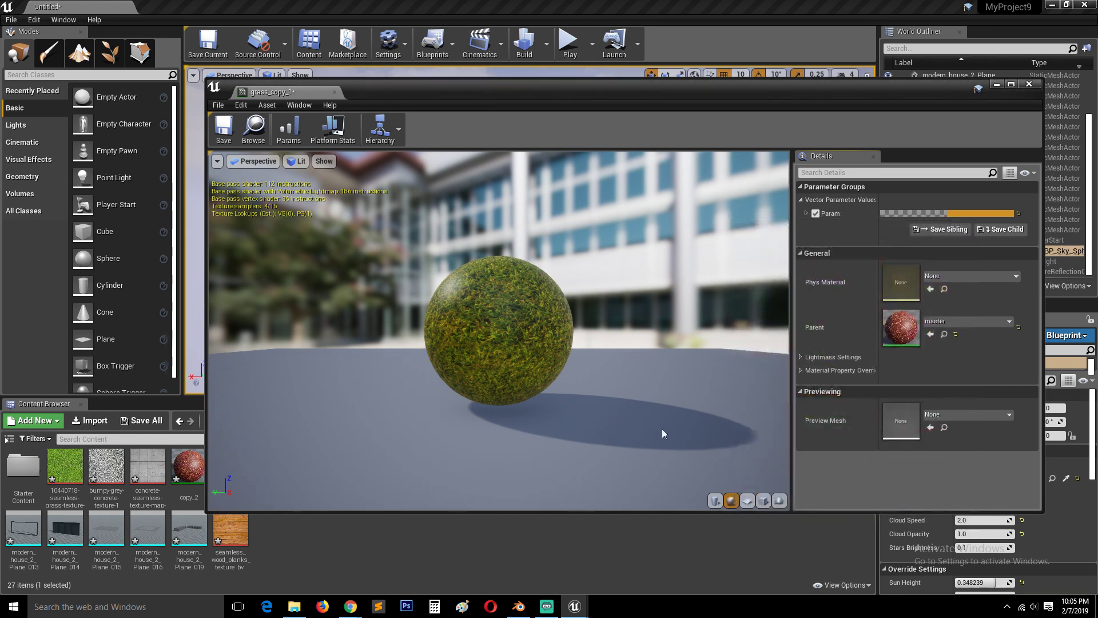
Save grass_copy_1, close its editor and select the red hedge modern_house_2_Cube_003 in the level
{"action": "left_click", "coordinate": [234, 137]}
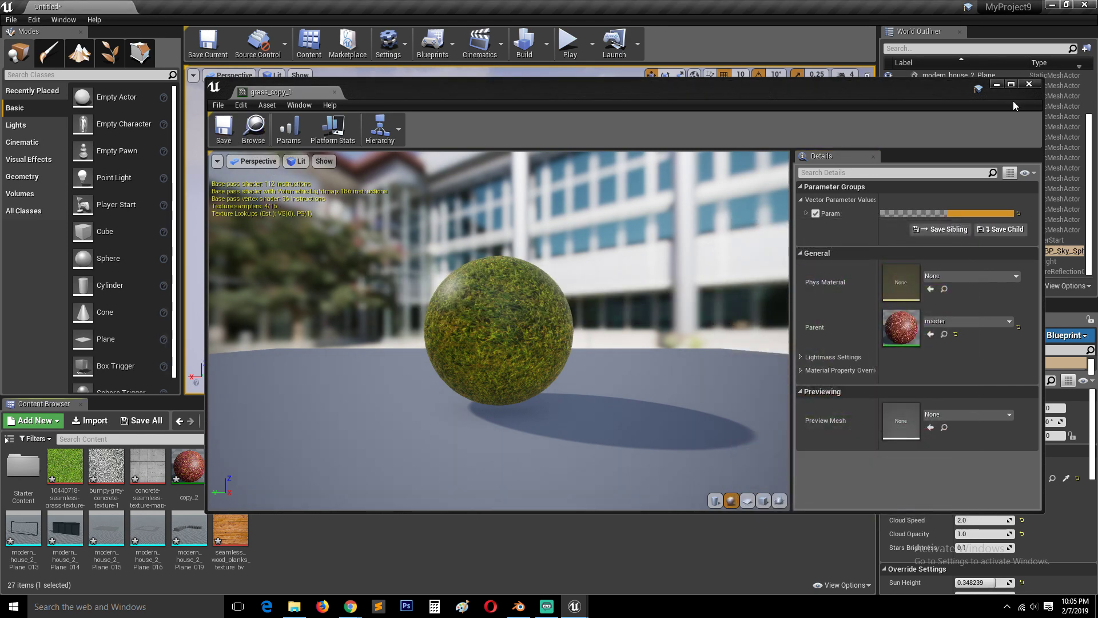
{"action": "left_click", "coordinate": [1036, 85]}
{"action": "left_click_drag", "start_coordinate": [586, 348], "coordinate": [574, 358], "text": "alt"}
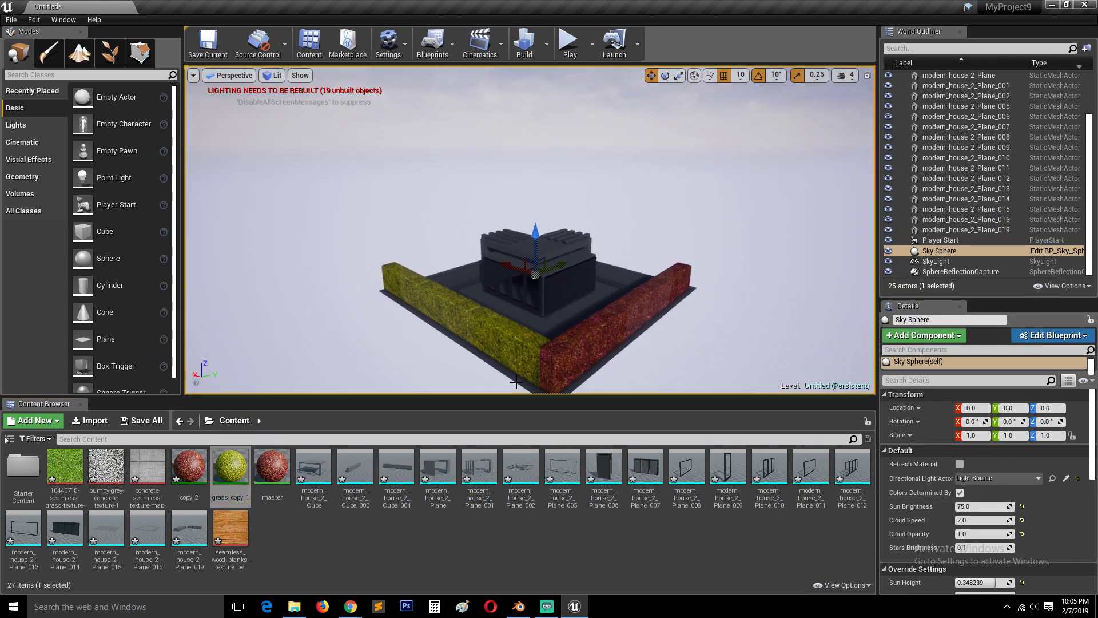
{"action": "left_click", "coordinate": [664, 287]}
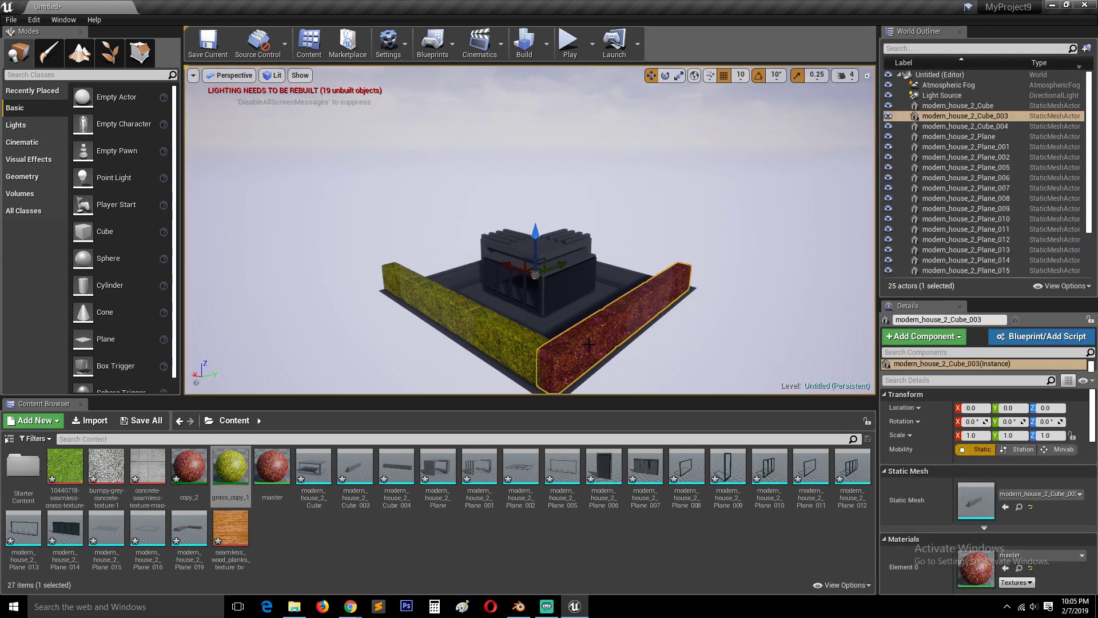
Open the copy_2 instance and override its Param color with a neutral grey, saturation 0 and hex sRGB D2D2D200
{"action": "double_click", "coordinate": [196, 471]}
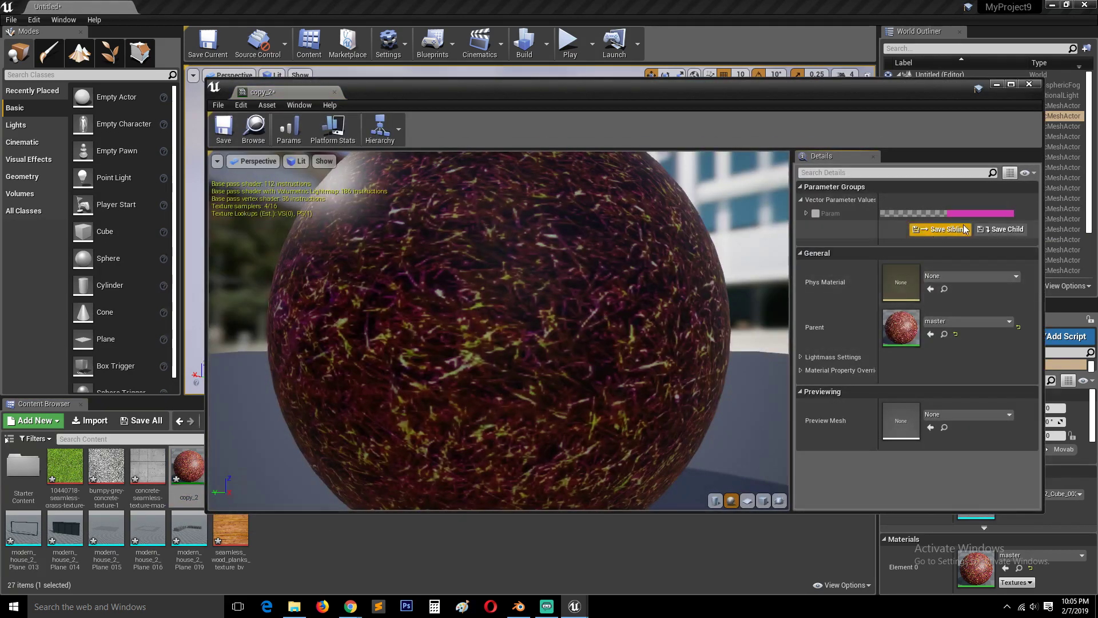
{"action": "left_click", "coordinate": [816, 213]}
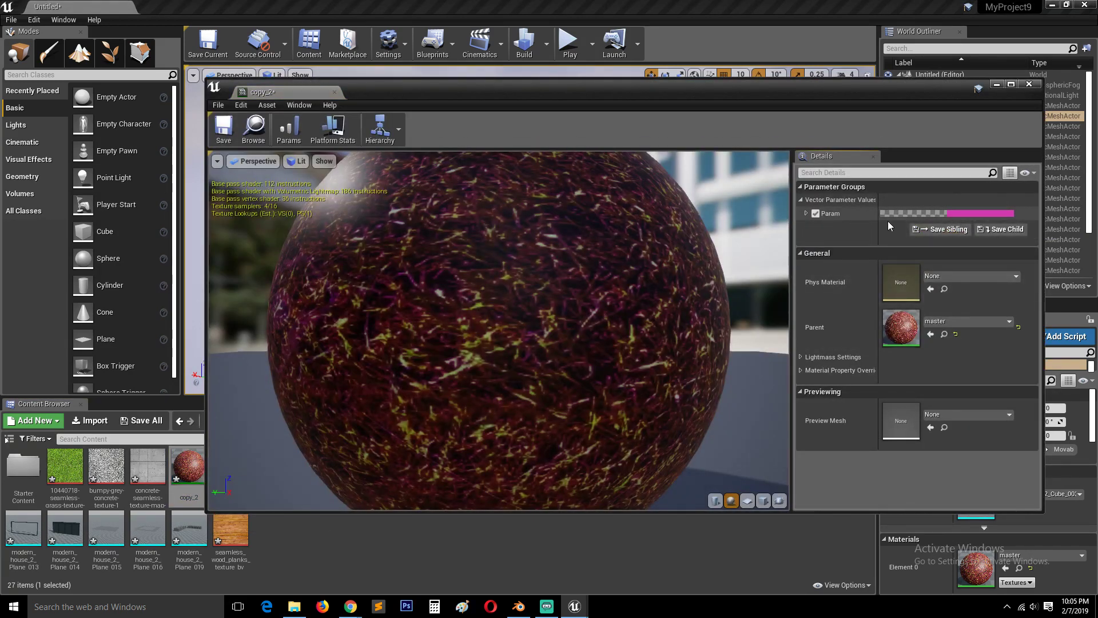
{"action": "left_click", "coordinate": [979, 213]}
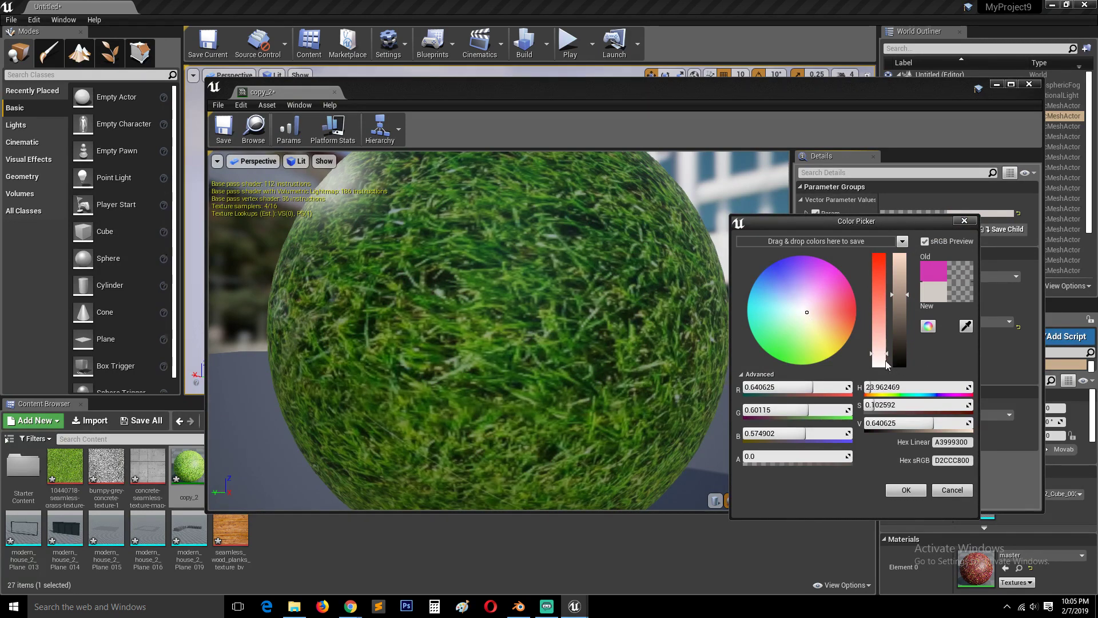
{"action": "left_click", "coordinate": [796, 312]}
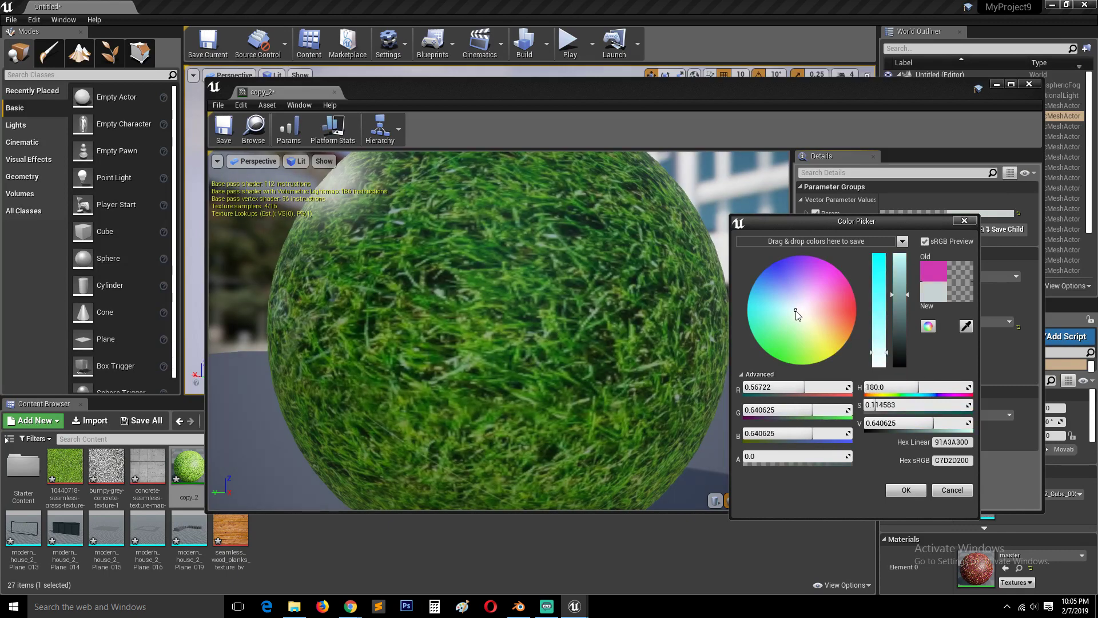
{"action": "left_click", "coordinate": [805, 314]}
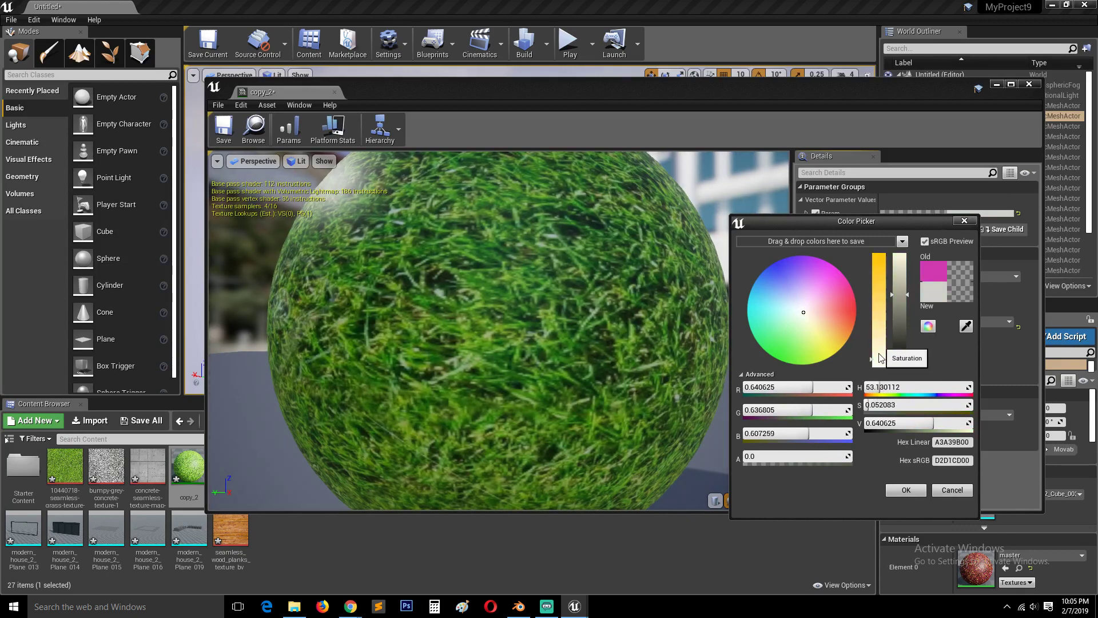
{"action": "left_click_drag", "start_coordinate": [878, 360], "coordinate": [881, 376]}
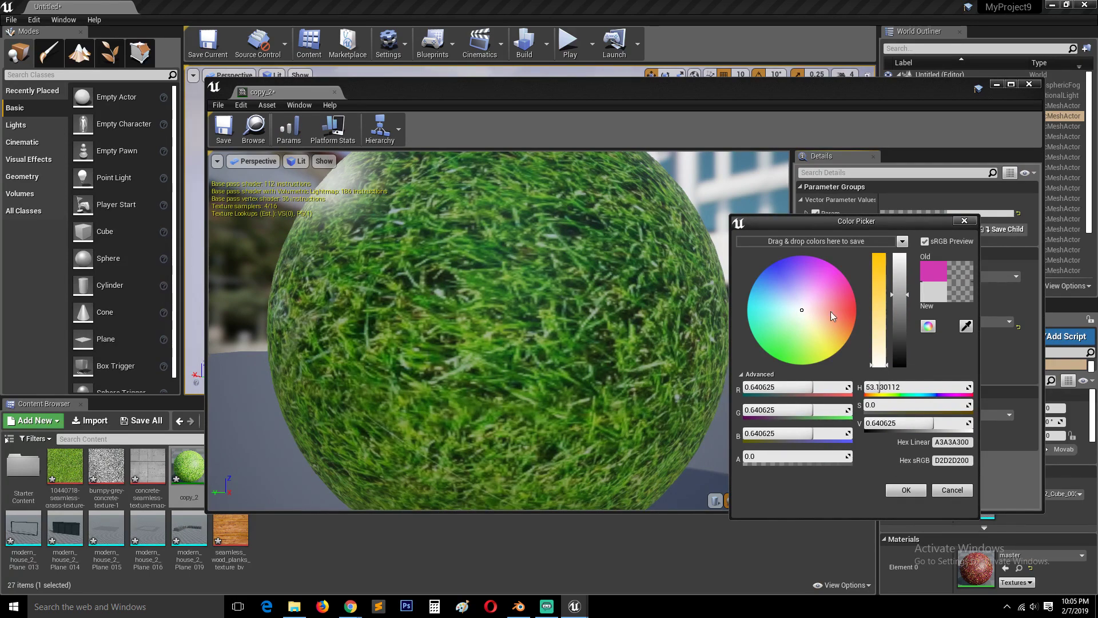
{"action": "left_click", "coordinate": [894, 488]}
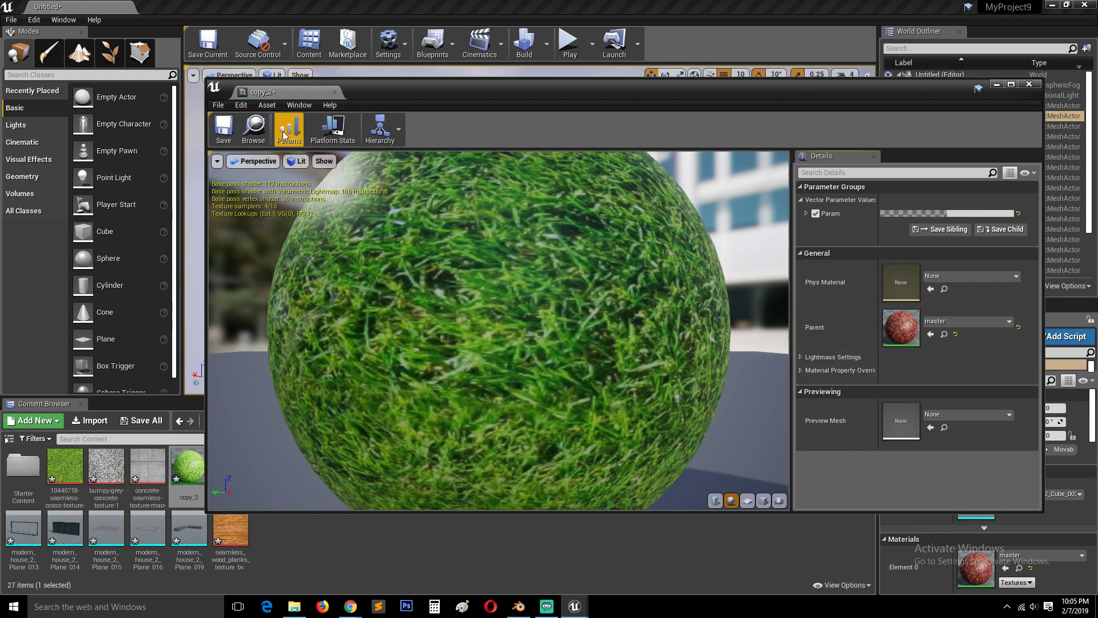
Save copy_2, close its editor and look over the hedges around the house in the level
{"action": "left_click", "coordinate": [223, 129]}
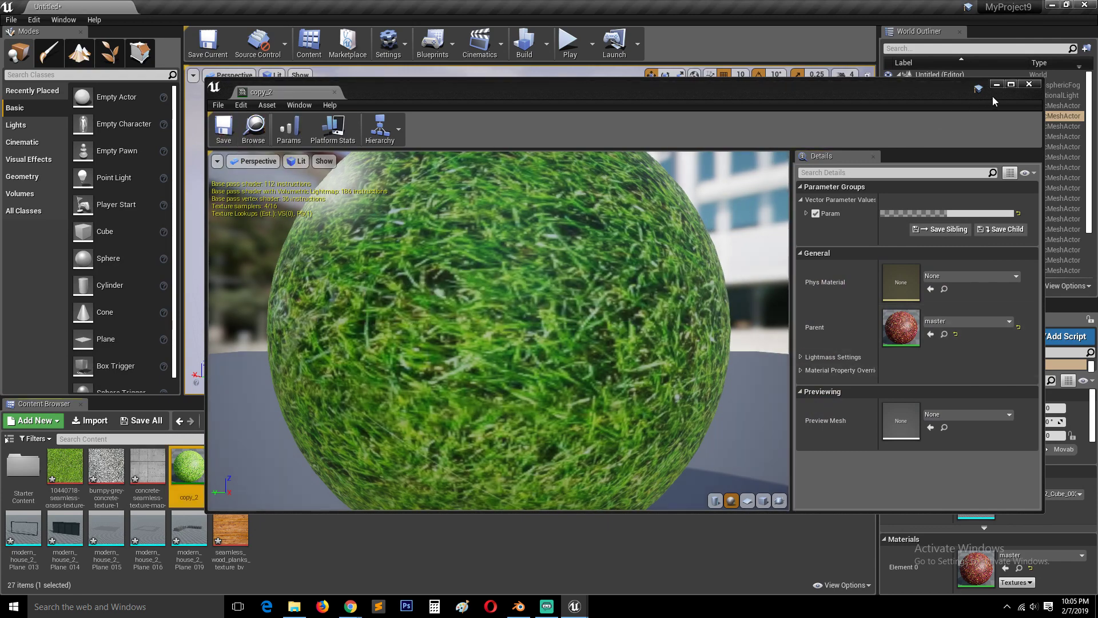
{"action": "left_click", "coordinate": [1029, 85]}
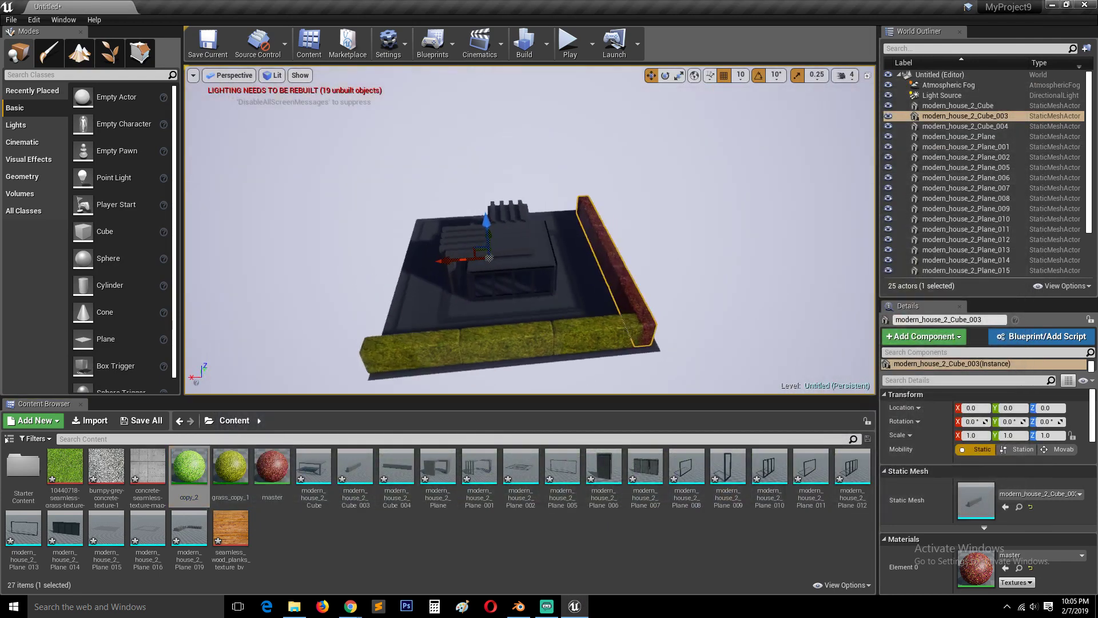
{"action": "left_click_drag", "start_coordinate": [529, 326], "coordinate": [566, 326], "text": "alt"}
{"action": "left_click_drag", "start_coordinate": [614, 265], "coordinate": [614, 237], "text": "alt"}
{"action": "right_click_drag", "start_coordinate": [515, 293], "coordinate": [514, 293]}
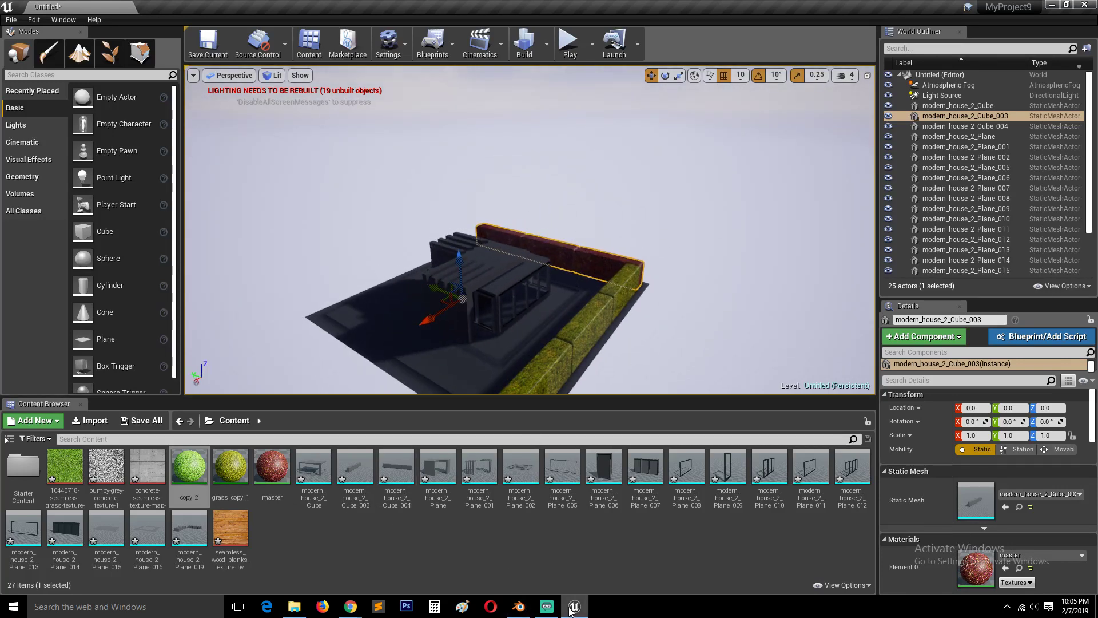
Switch to Blender to examine the reference house's hedges and lawn, and return to the Unreal Engine level
{"action": "left_click", "coordinate": [525, 608]}
{"action": "scroll", "coordinate": [743, 166], "scroll_direction": "down", "scroll_amount": 6}
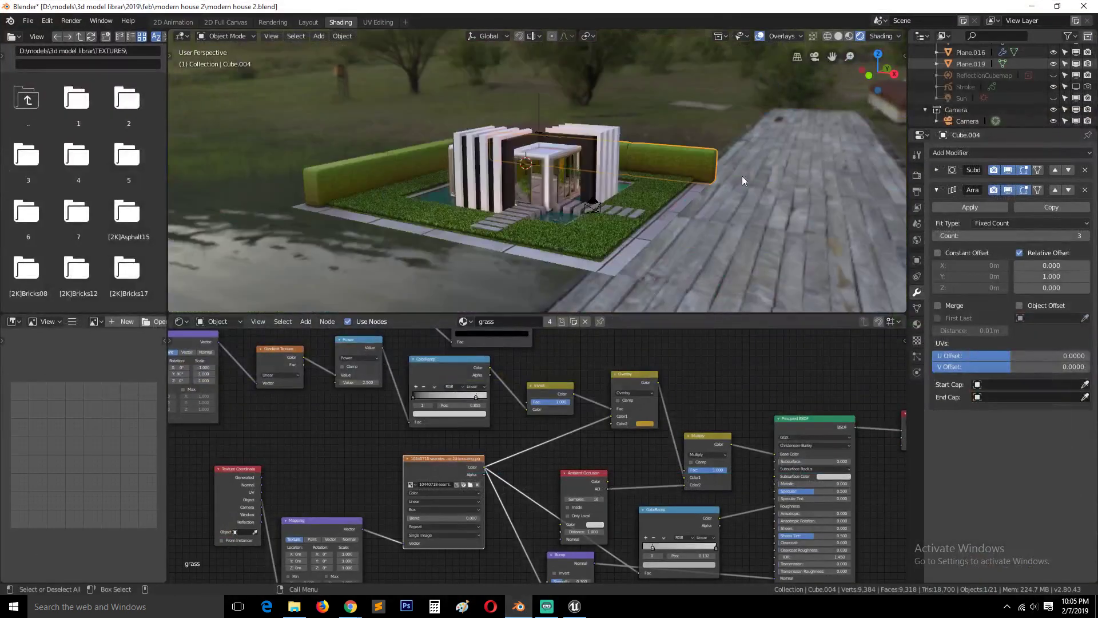
{"action": "scroll", "coordinate": [704, 172], "scroll_direction": "up", "scroll_amount": 2}
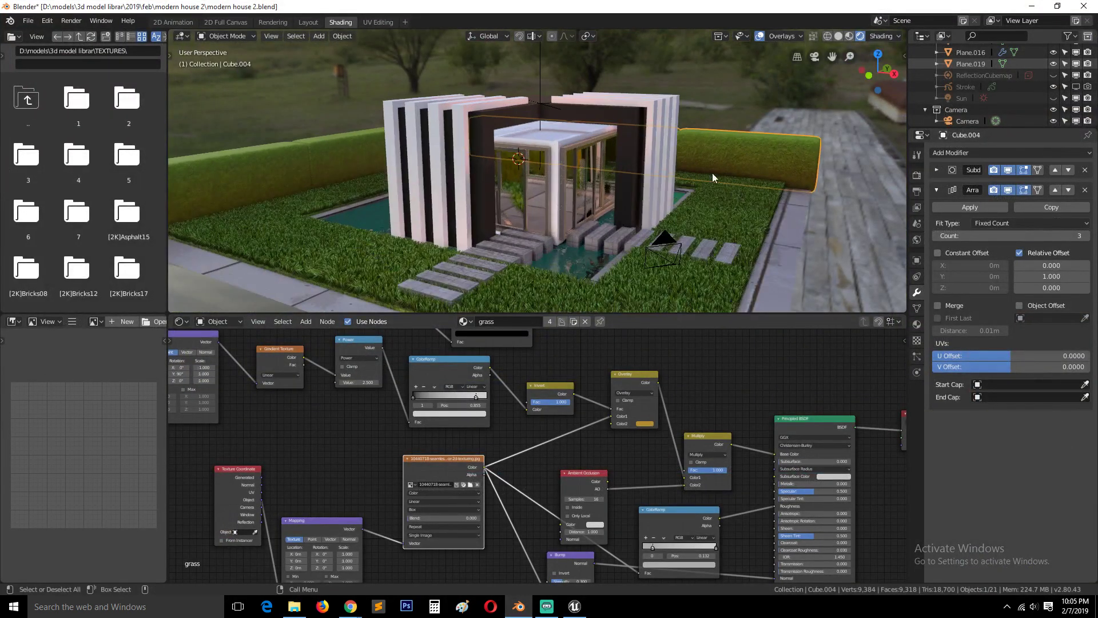
{"action": "middle_click_drag", "start_coordinate": [713, 173], "coordinate": [644, 189]}
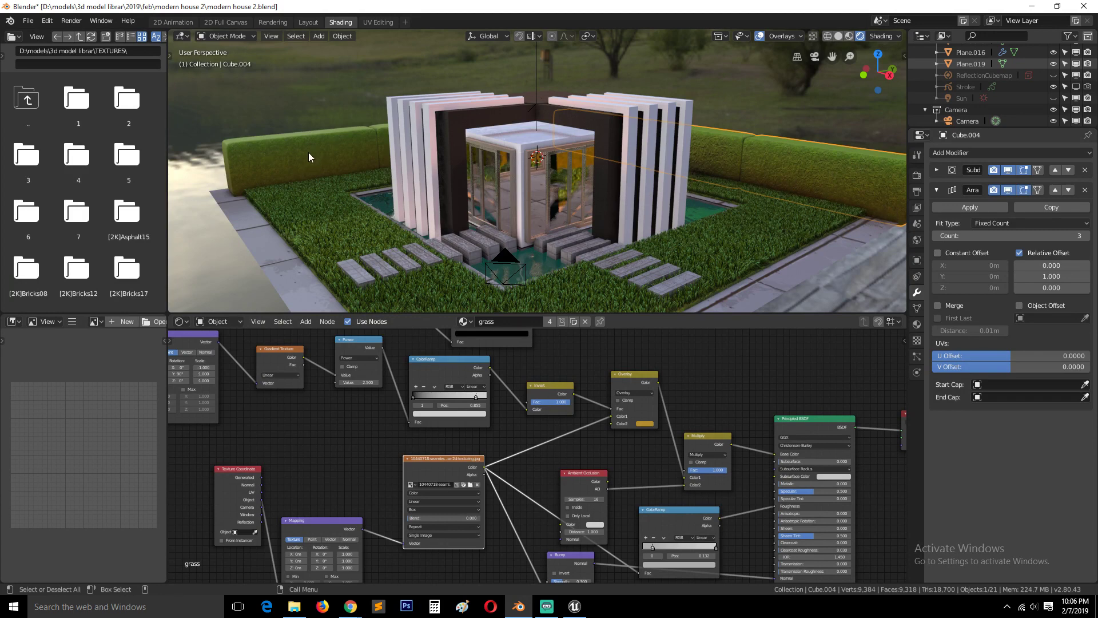
{"action": "key", "text": "alt+Tab"}
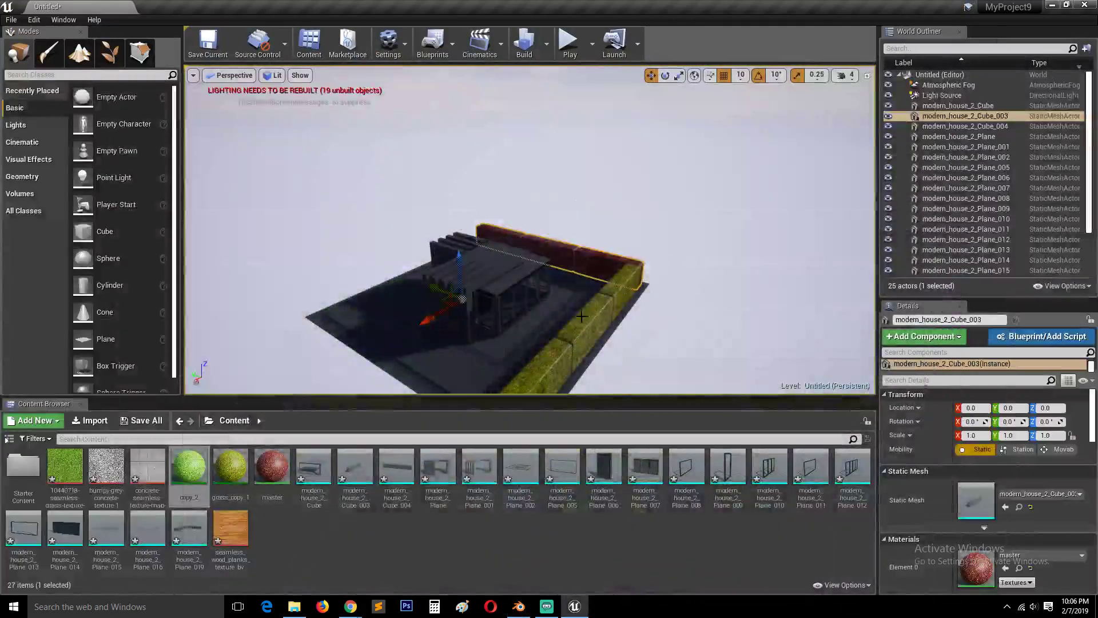
{"action": "key", "text": "grave"}
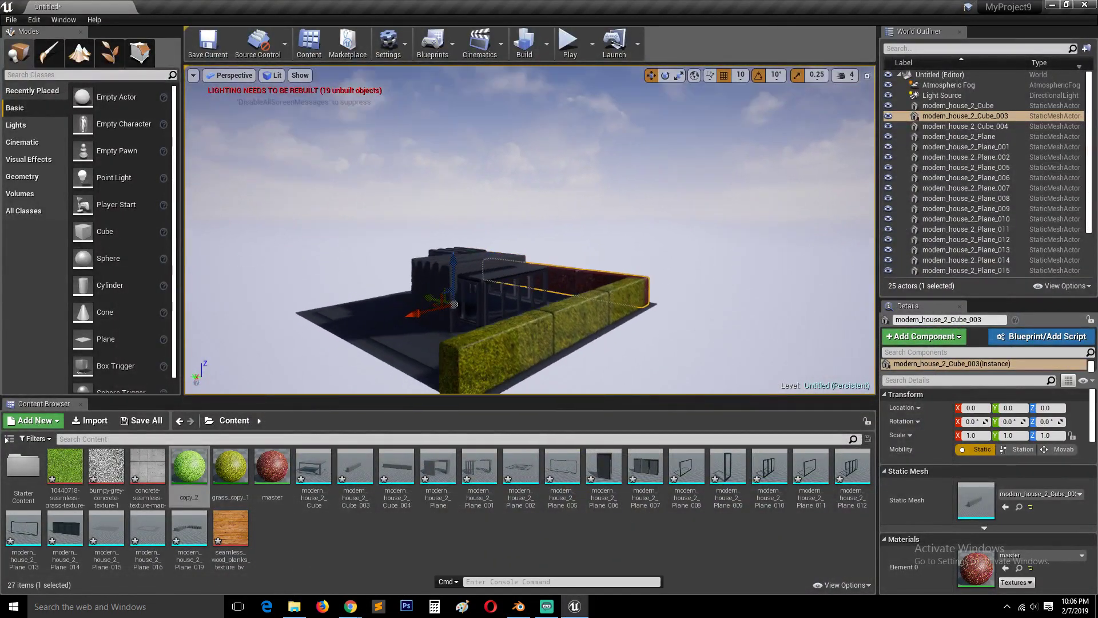